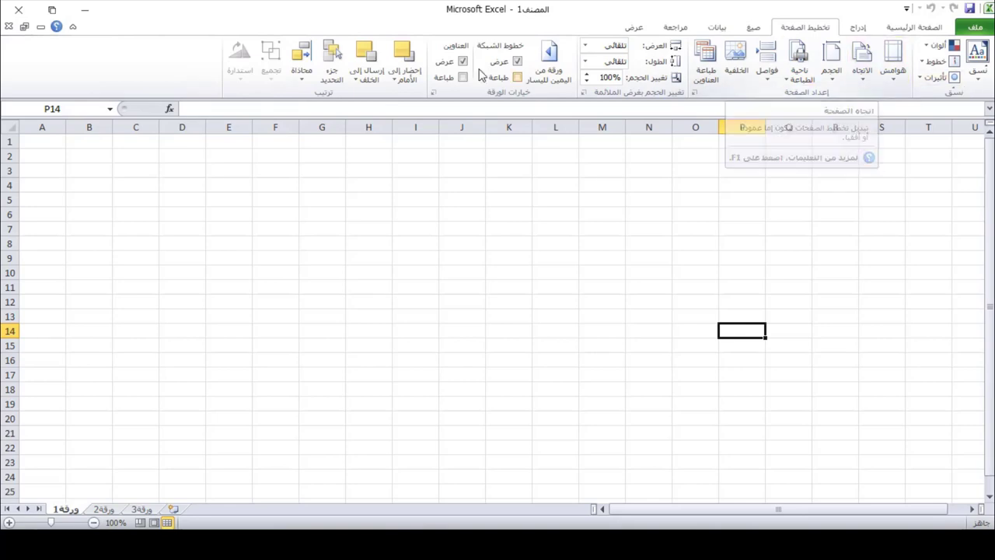
# Make the first sheet right-to-left and rename it الرئيسية.
pyautogui.click(549, 67)
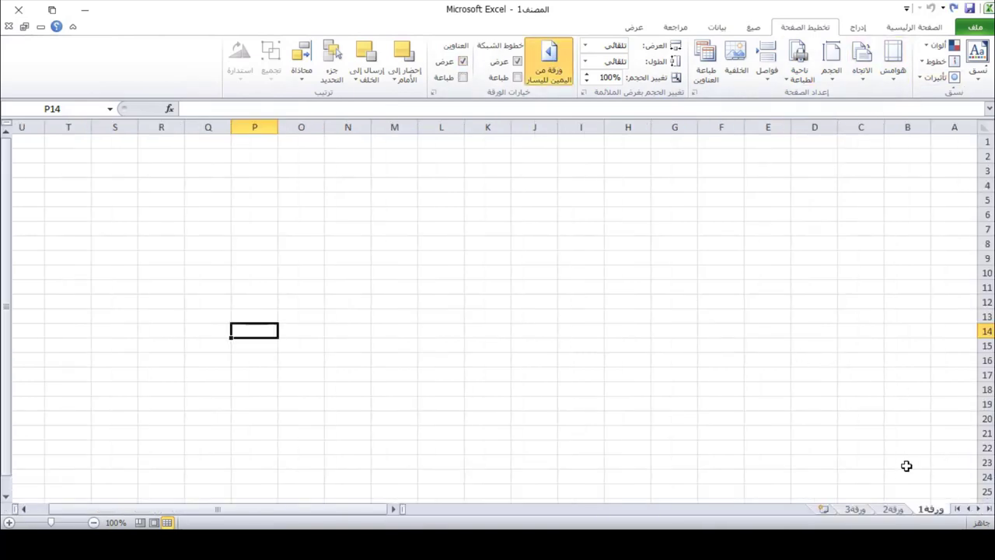
pyautogui.rightClick(933, 511)
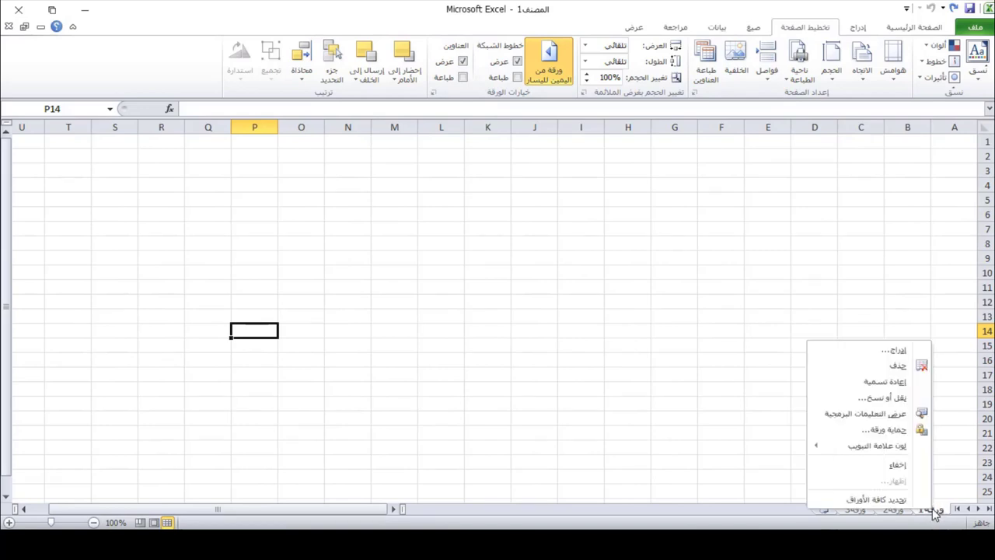
pyautogui.click(888, 381)
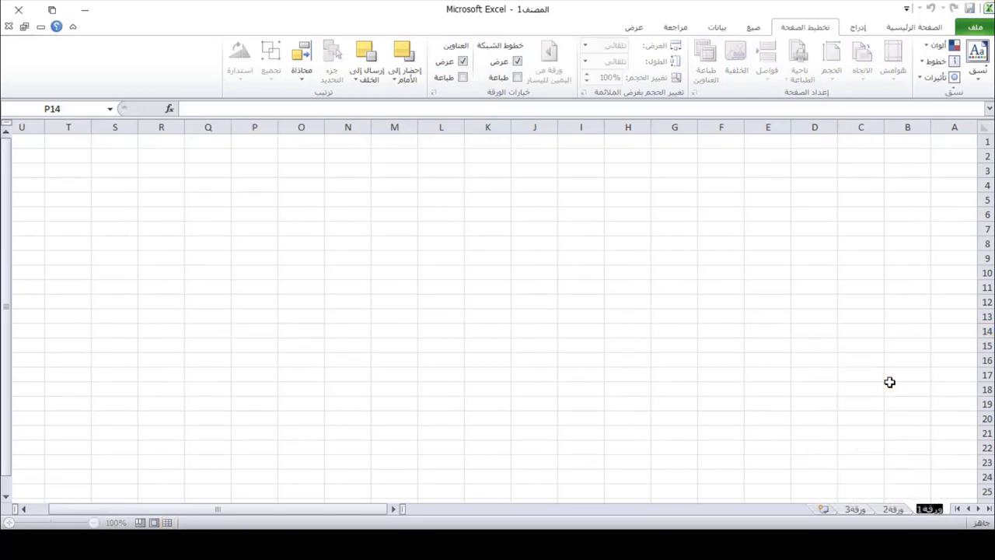
pyautogui.write('الرئيسية')
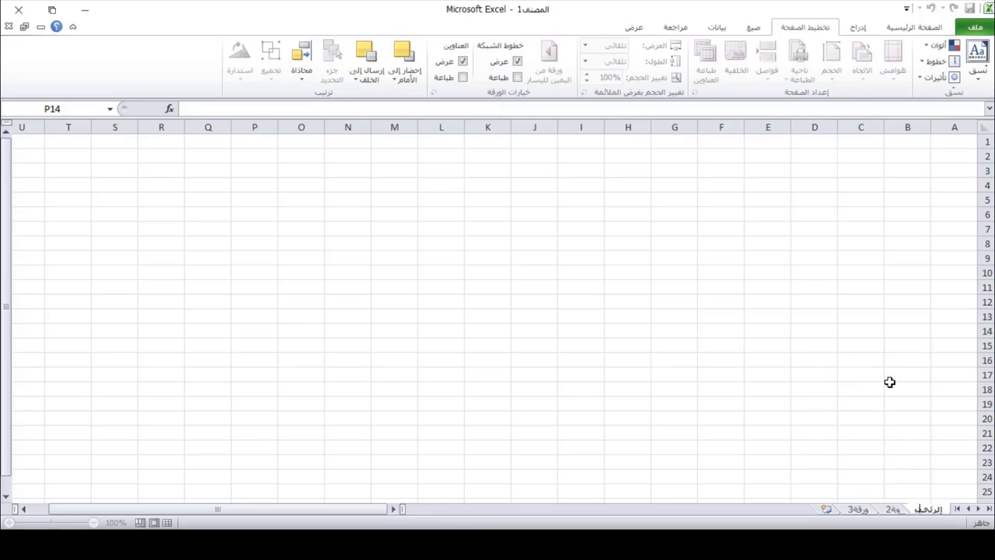
pyautogui.click(869, 469)
# Rename the second sheet to الراتب.
pyautogui.click(879, 508)
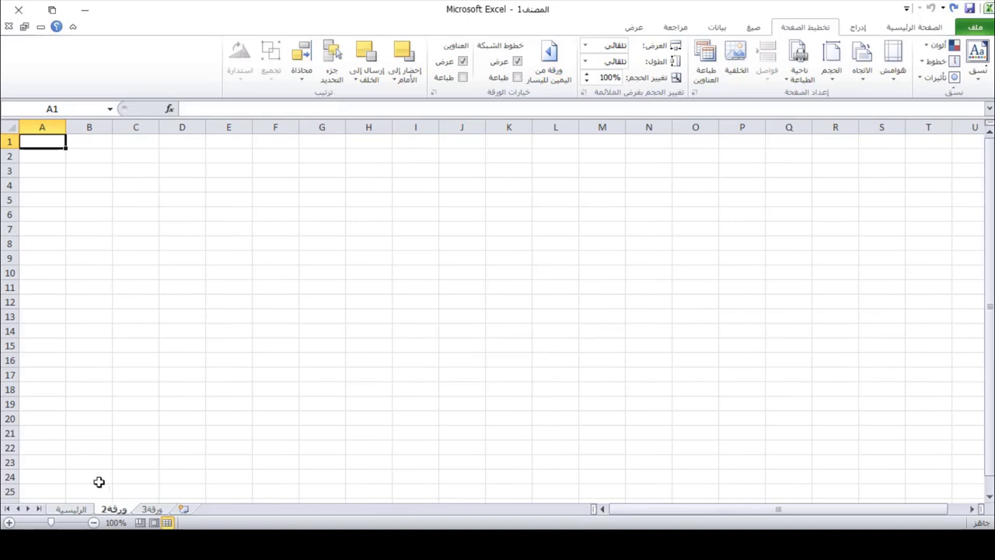
pyautogui.rightClick(117, 511)
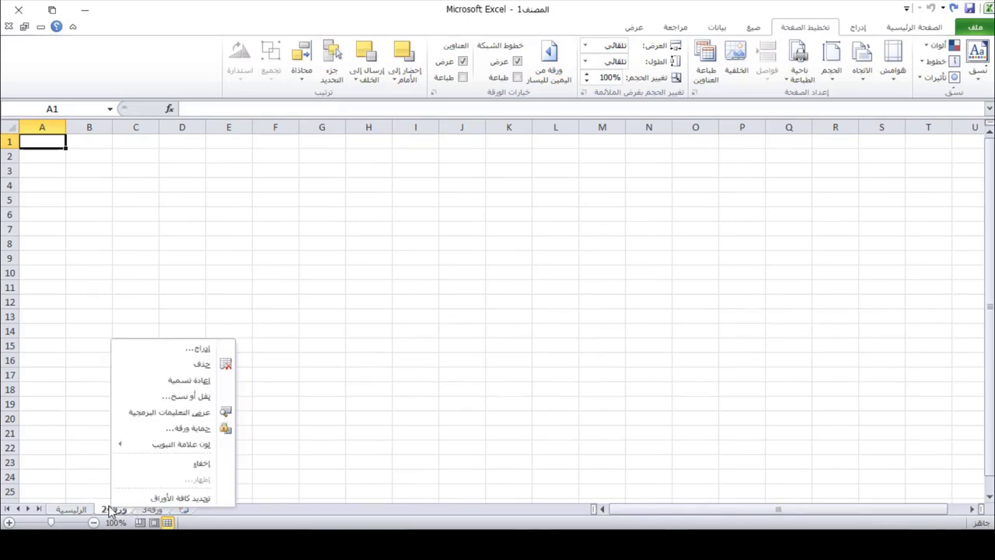
pyautogui.click(189, 380)
pyautogui.write('الر')
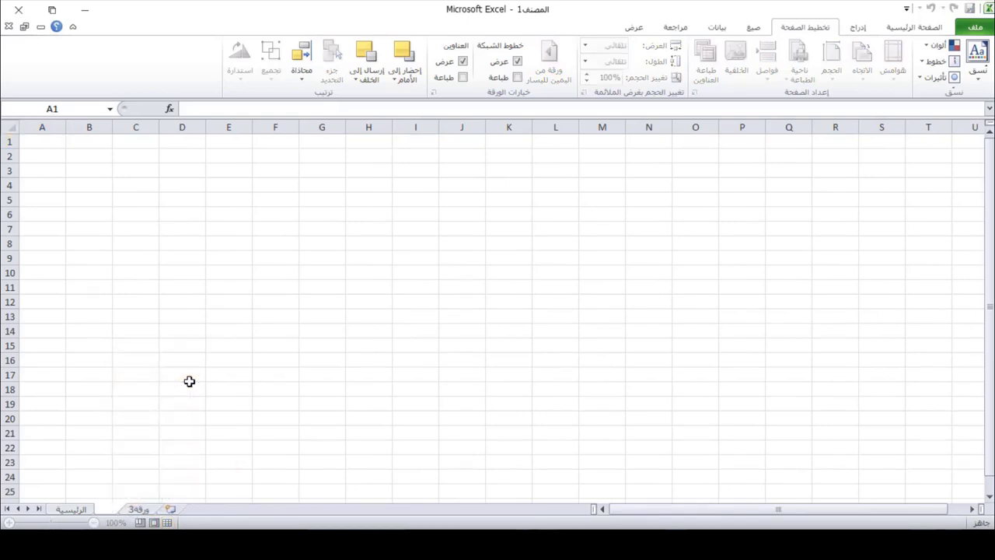
pyautogui.write('اتب')
pyautogui.click(142, 360)
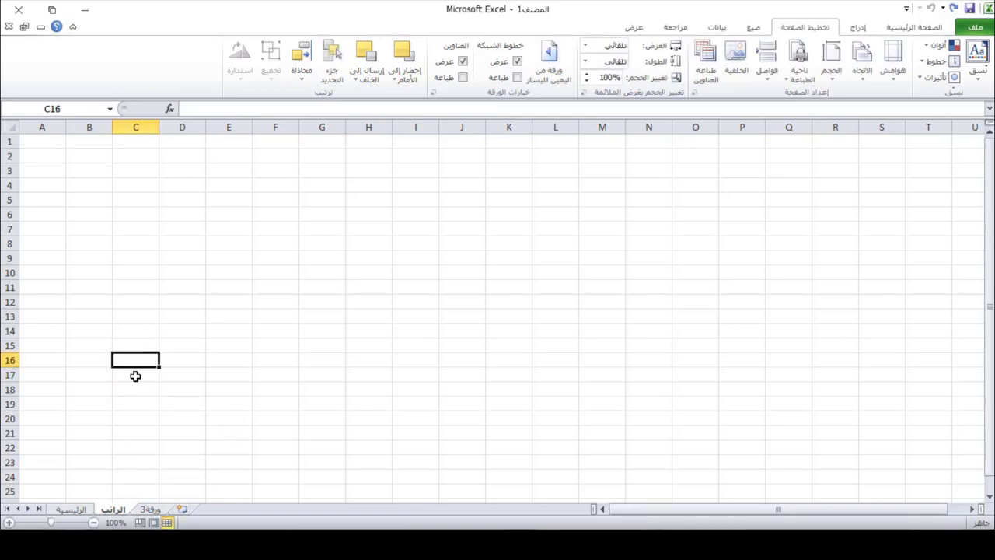
# Set the الراتب sheet to right-to-left and start saving the workbook.
pyautogui.click(72, 509)
pyautogui.click(894, 509)
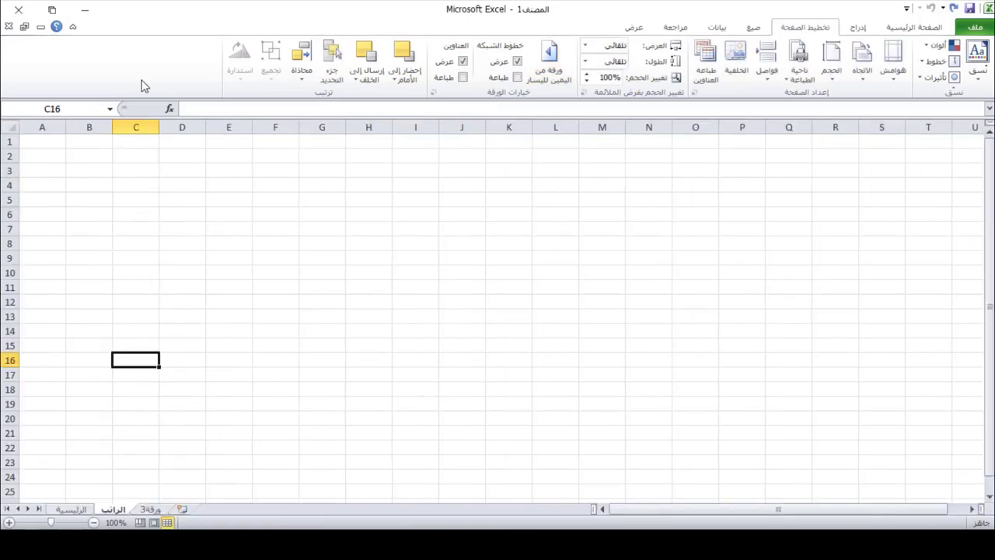
pyautogui.click(549, 62)
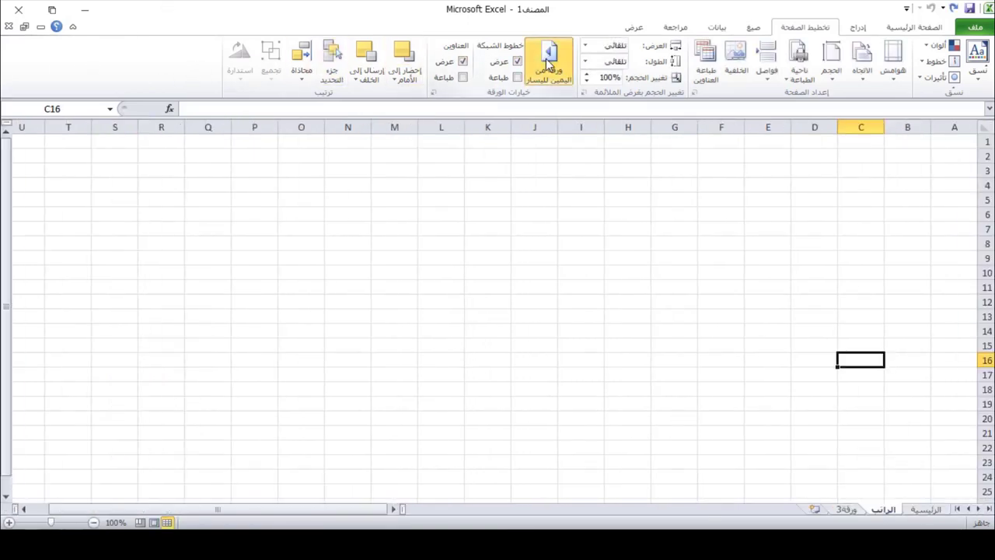
pyautogui.click(795, 356)
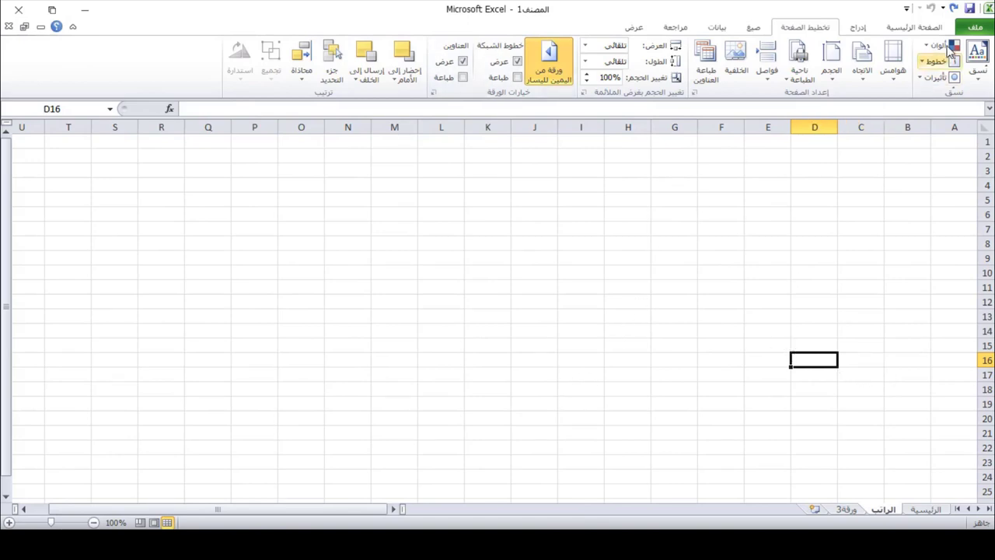
pyautogui.click(970, 9)
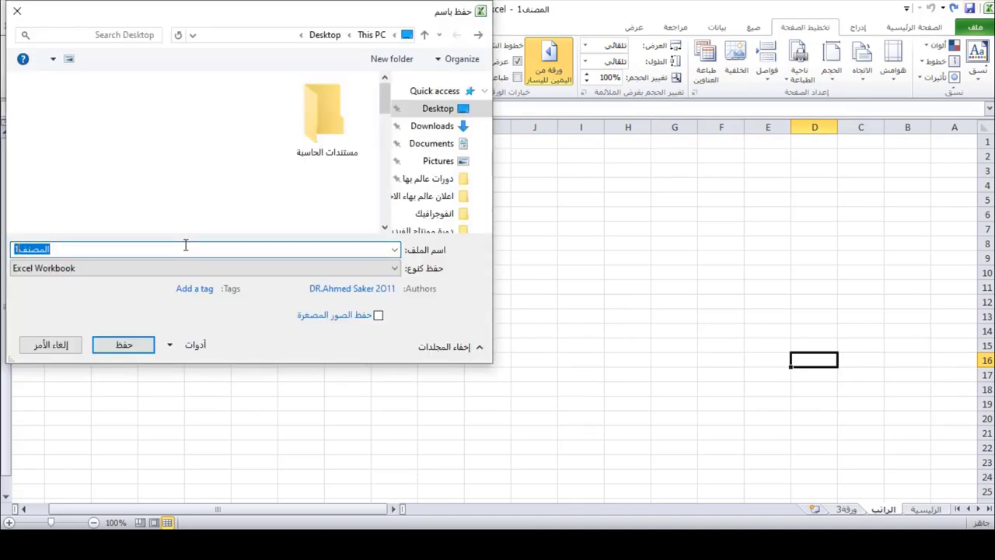
# Save the workbook to the Desktop as برنامج ترقيات الموظفين.
pyautogui.click(148, 345)
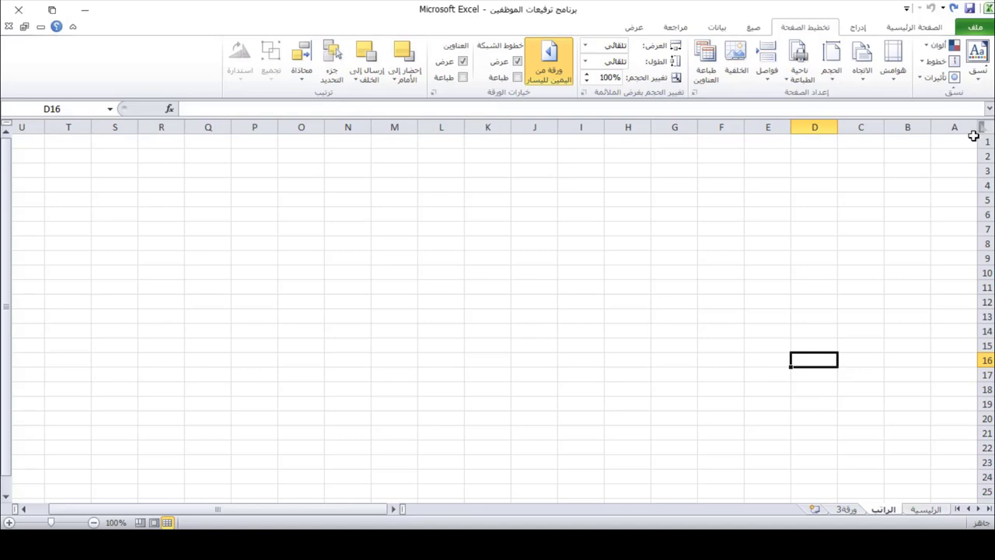
# Enter headers ت, اسم الموظف and تاريخ اخر علاوة in A1:C1.
pyautogui.click(961, 142)
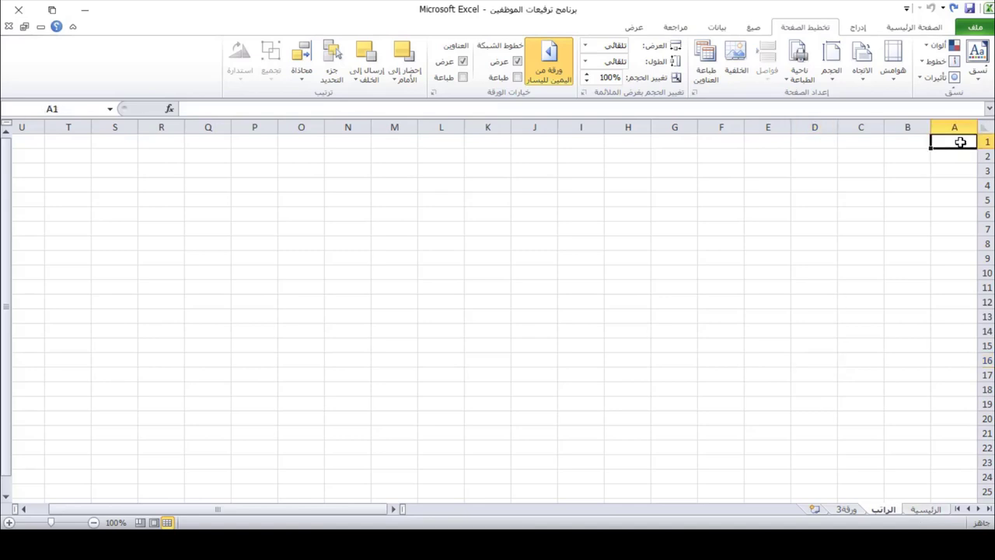
pyautogui.write('ت')
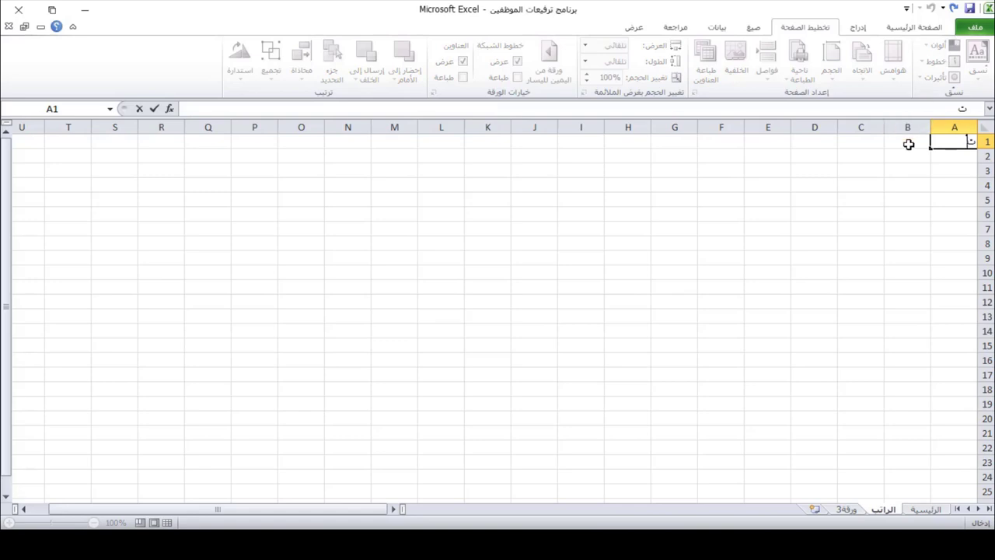
pyautogui.click(908, 143)
pyautogui.write('اس')
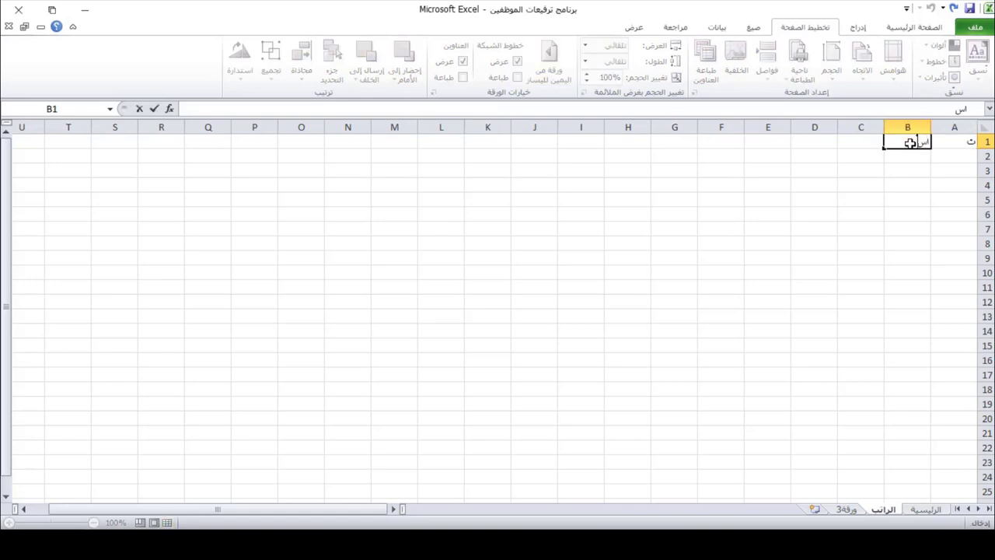
pyautogui.write('م الموظف')
pyautogui.click(864, 140)
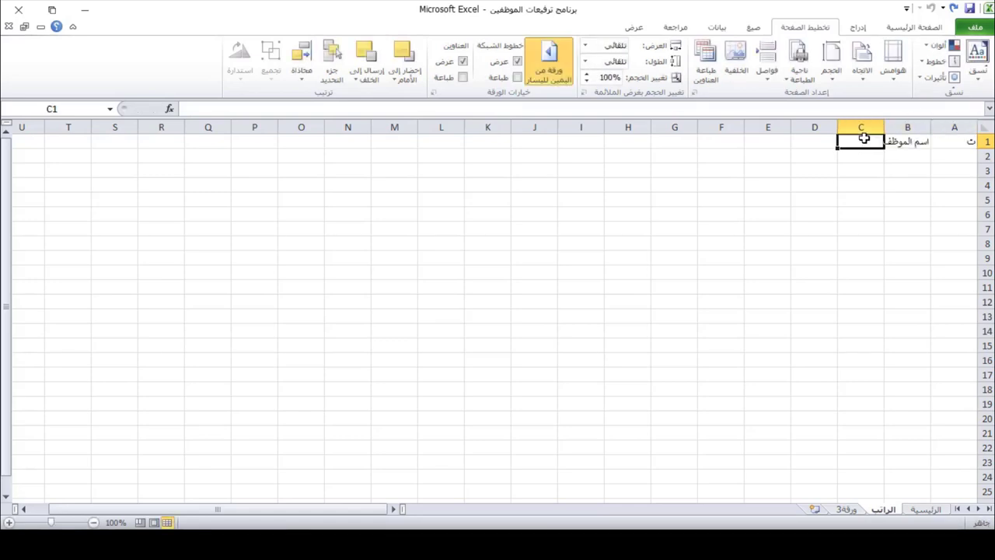
pyautogui.write('تاريخ اخر علاوة')
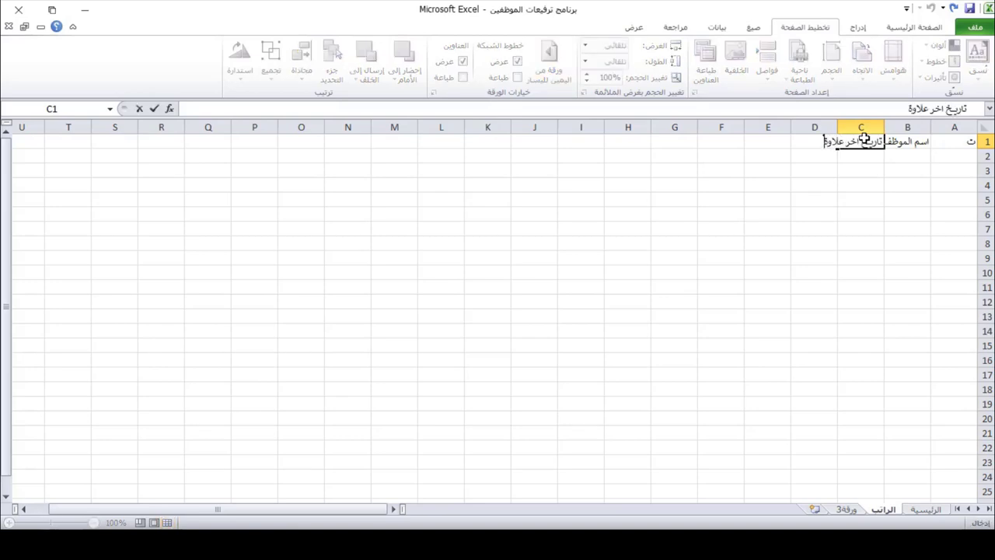
pyautogui.click(964, 190)
# Number rows 1 to 5 in column A and enter the five employee names in column B.
pyautogui.click(969, 154)
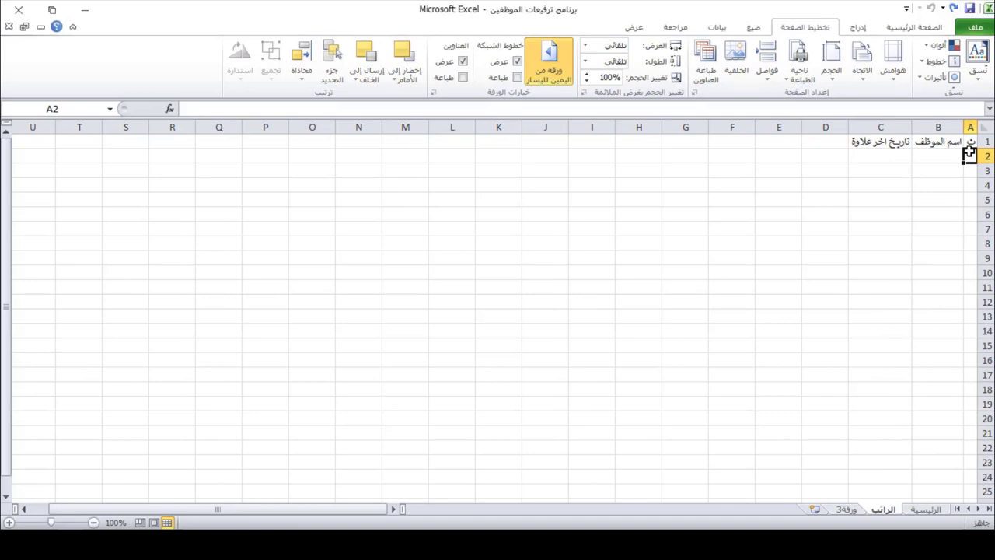
pyautogui.write('1')
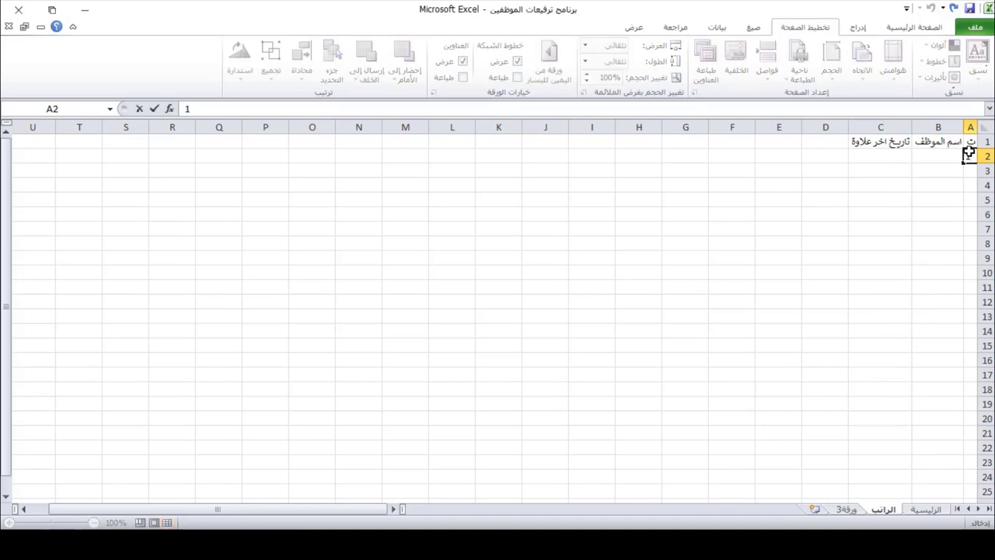
pyautogui.moveTo(963, 164); pyautogui.dragTo(965, 220)
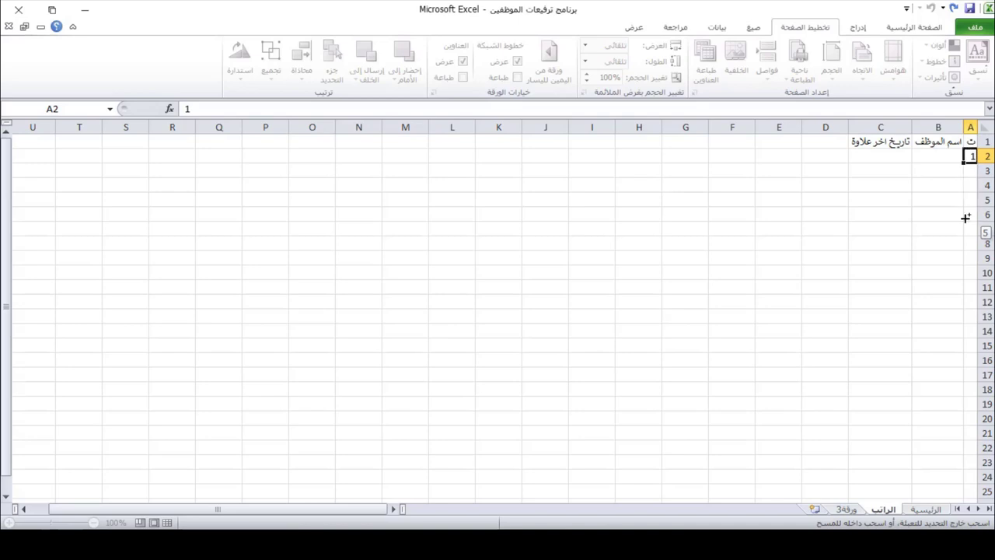
pyautogui.click(945, 154)
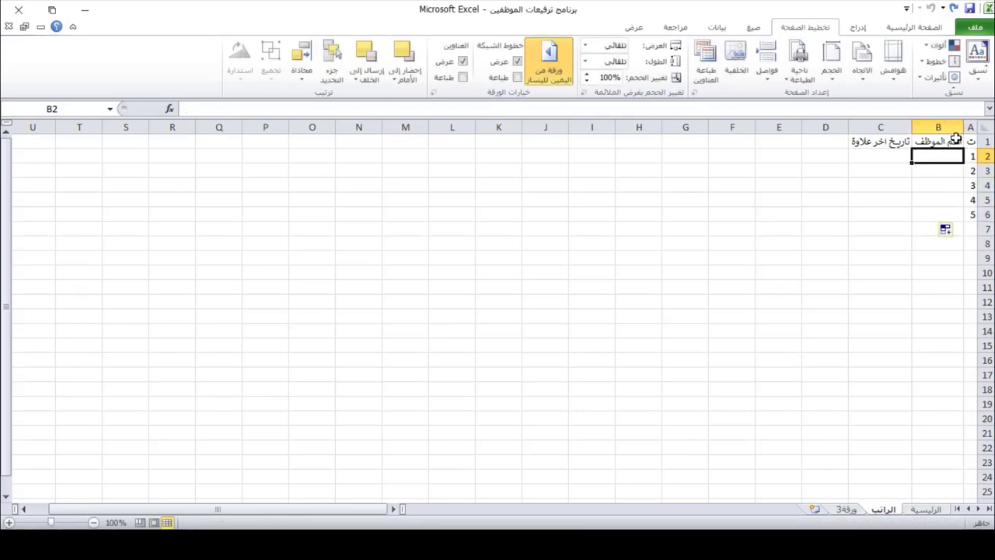
pyautogui.write('احمد ناظم عبد العزيز')
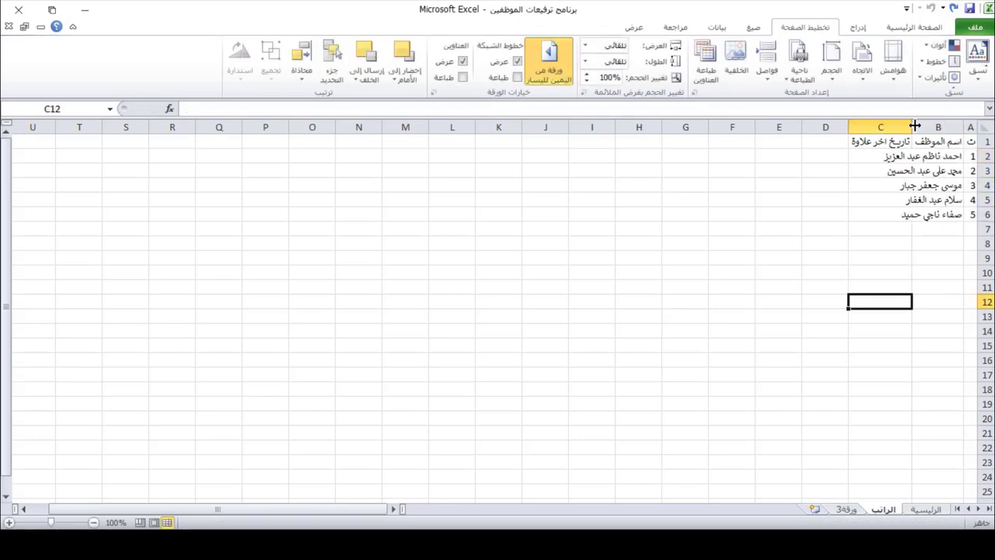
pyautogui.click(895, 330)
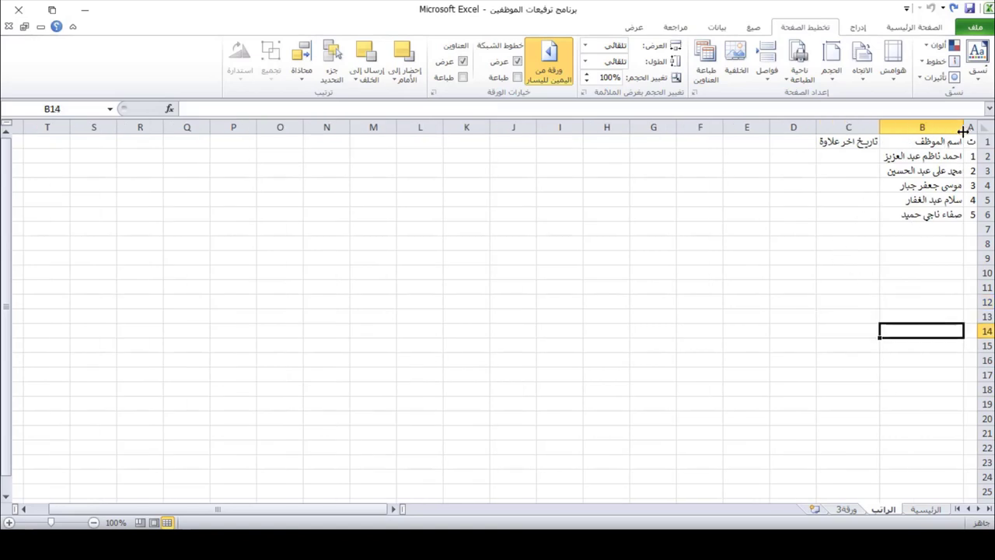
pyautogui.click(859, 213)
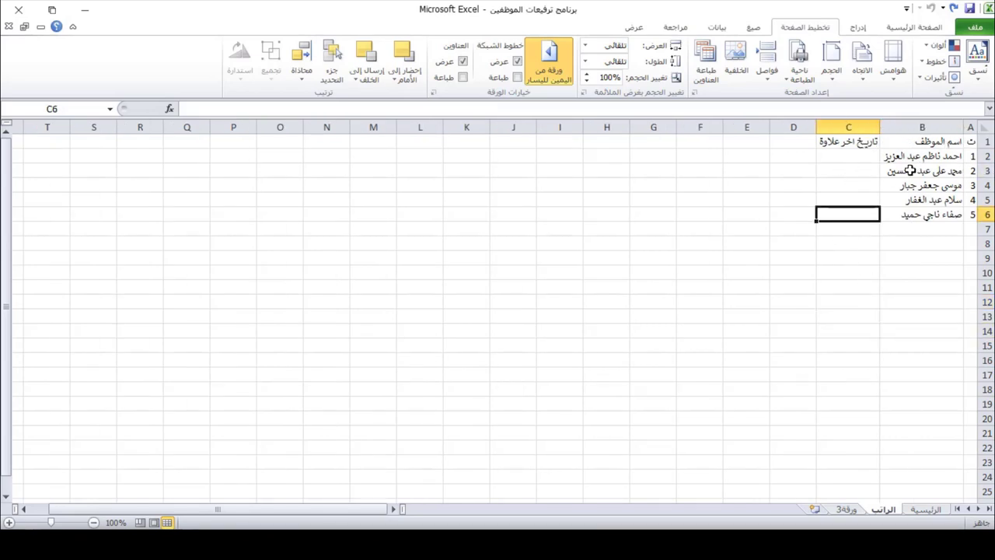
pyautogui.click(856, 157)
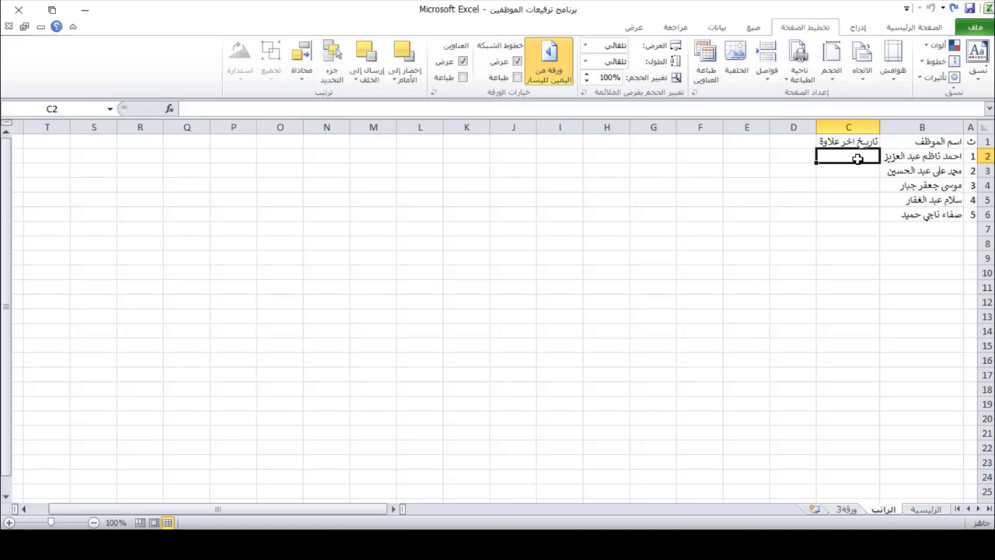
# Enter dates 1/1/2019, 22/5/2019, 7/3/2019, 1/12/2018 in column C, correcting C6 to 1/10/2018.
pyautogui.write('1/1')
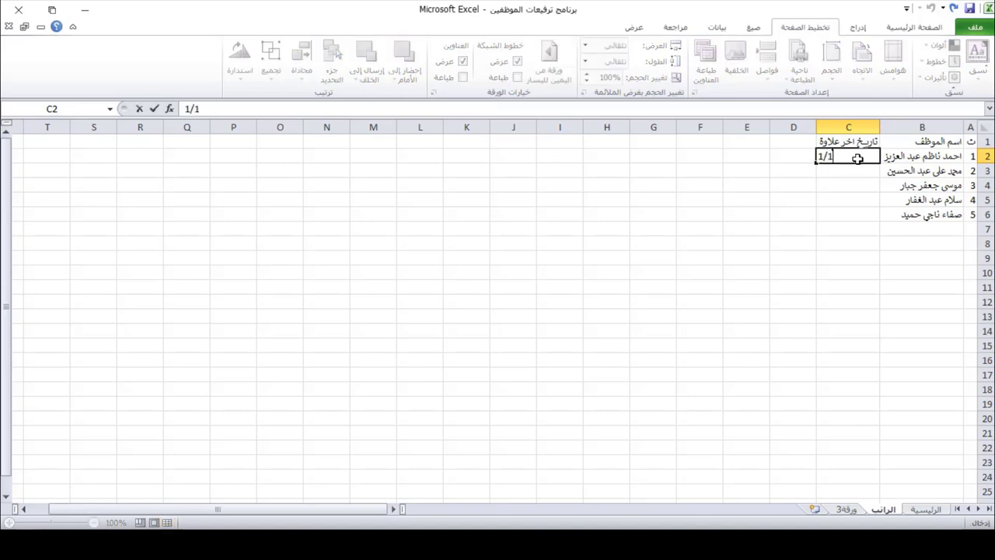
pyautogui.write('/2019')
pyautogui.press('Return')
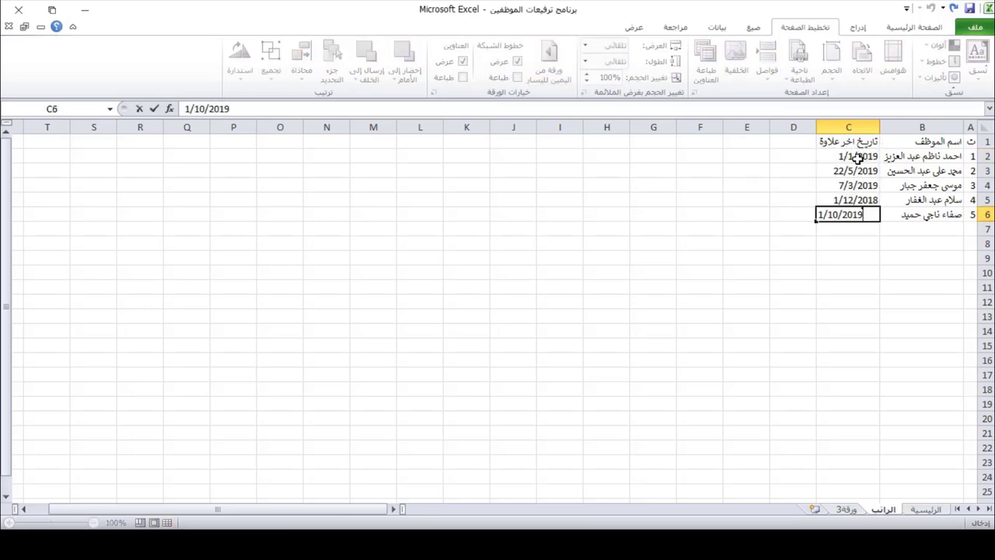
pyautogui.press('Return')
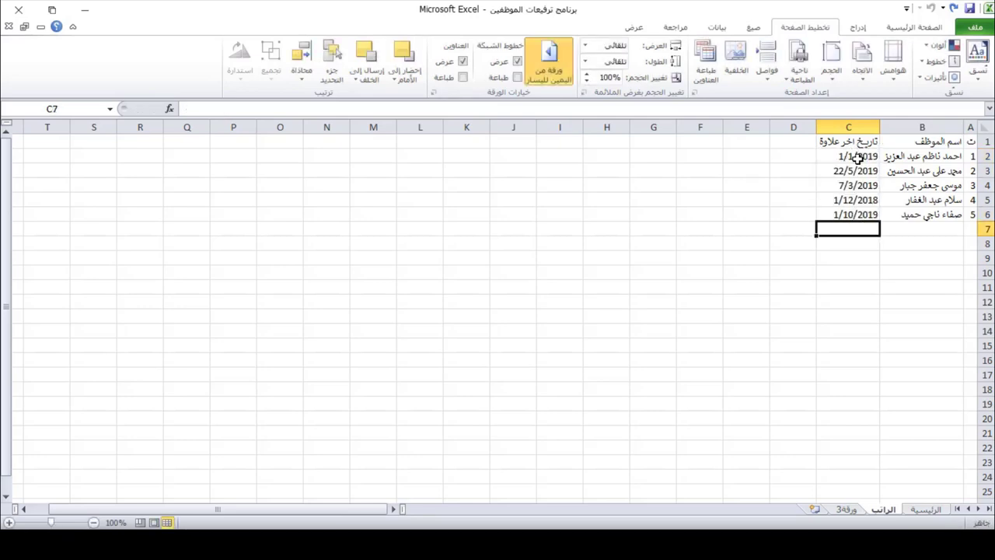
pyautogui.doubleClick(877, 214)
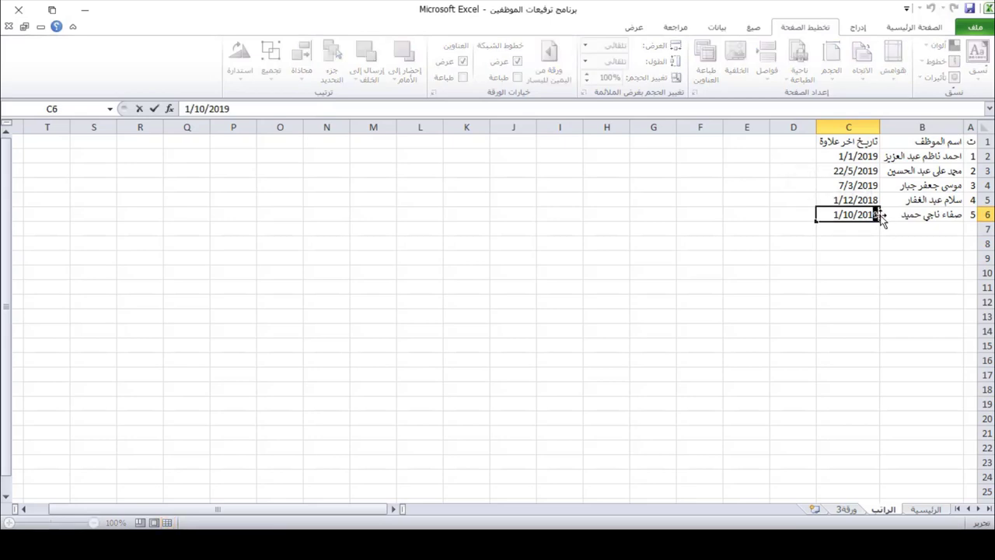
pyautogui.press('Return')
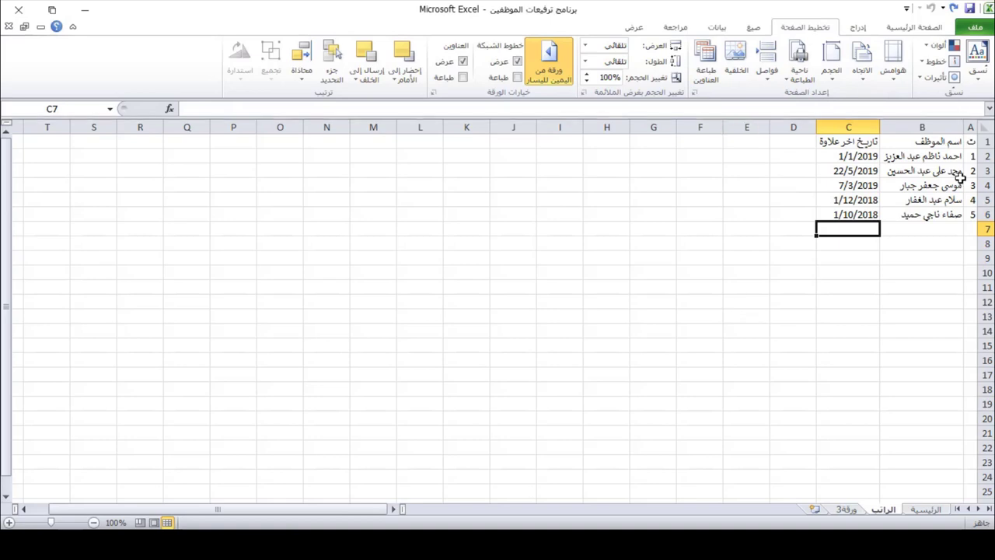
pyautogui.moveTo(969, 140); pyautogui.dragTo(837, 216)
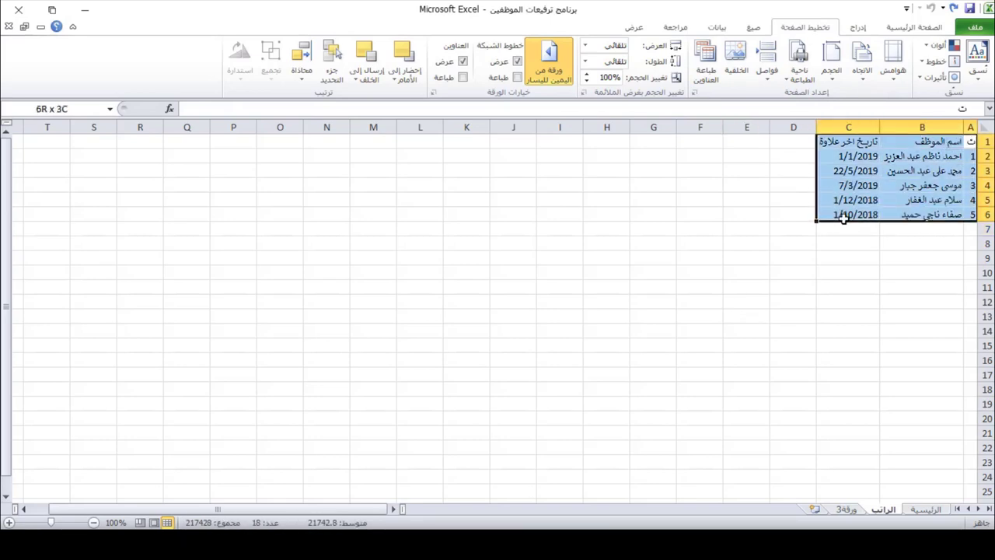
pyautogui.click(781, 347)
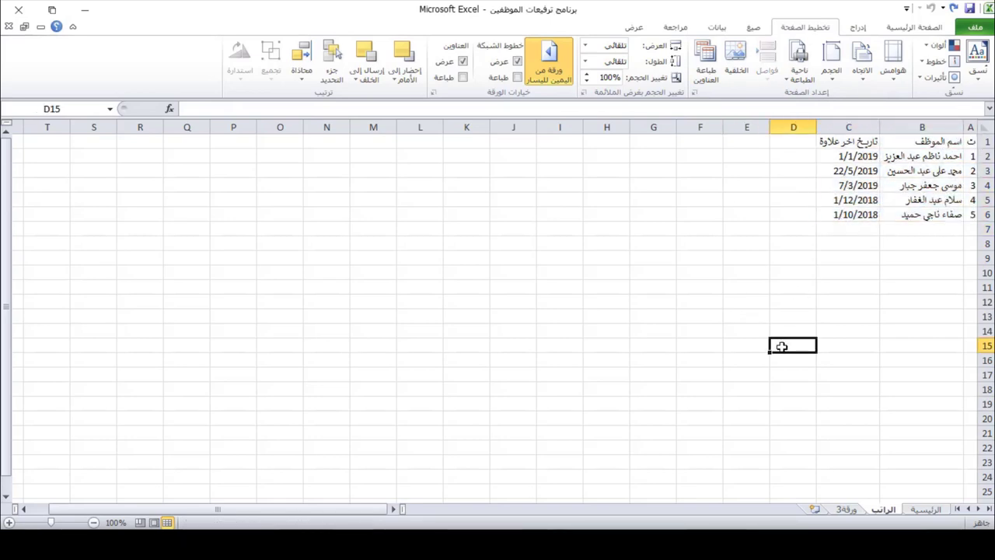
# Type تاريخ استحقاق العلاوة الاعتيادية into cell D1.
pyautogui.click(792, 142)
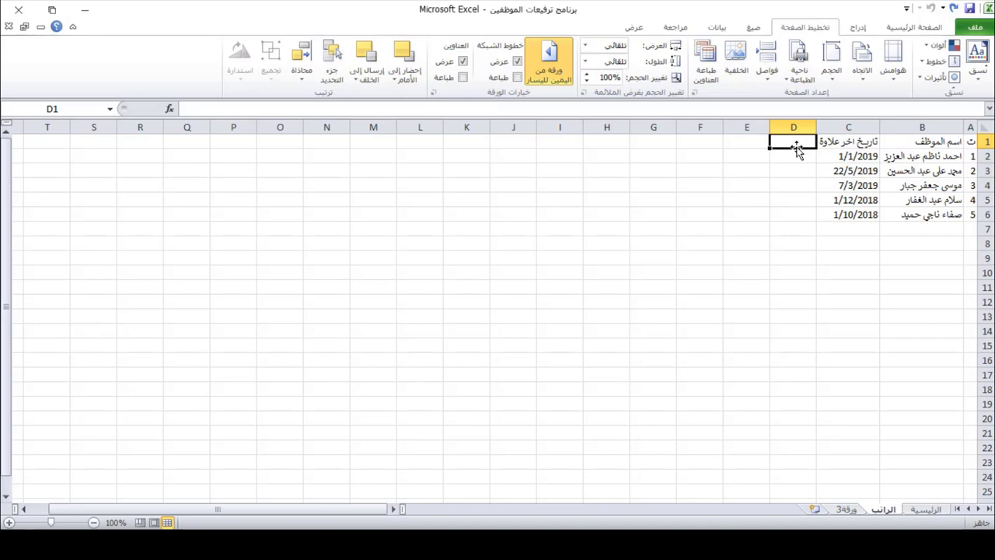
pyautogui.write('تاريخ')
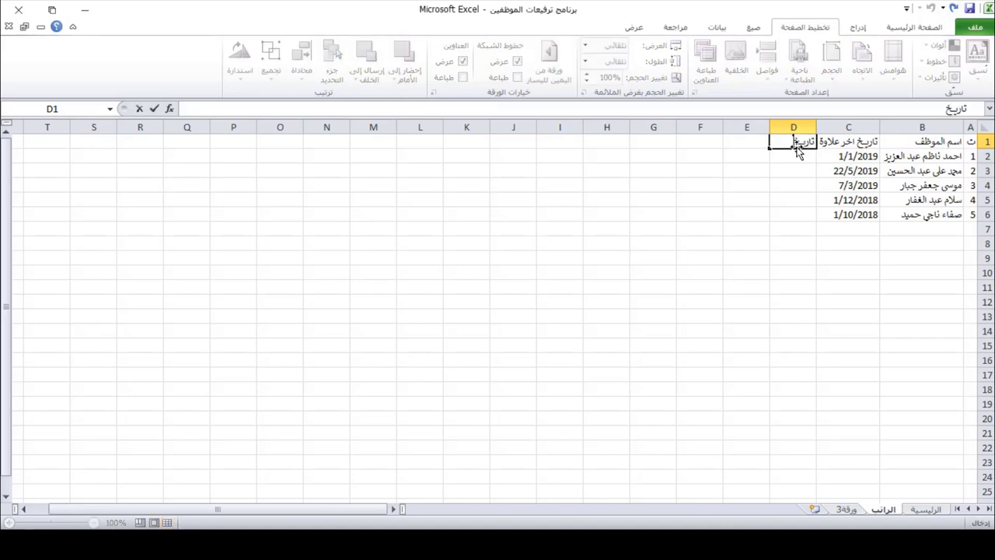
pyautogui.write(' استحقاق العلاوة الا')
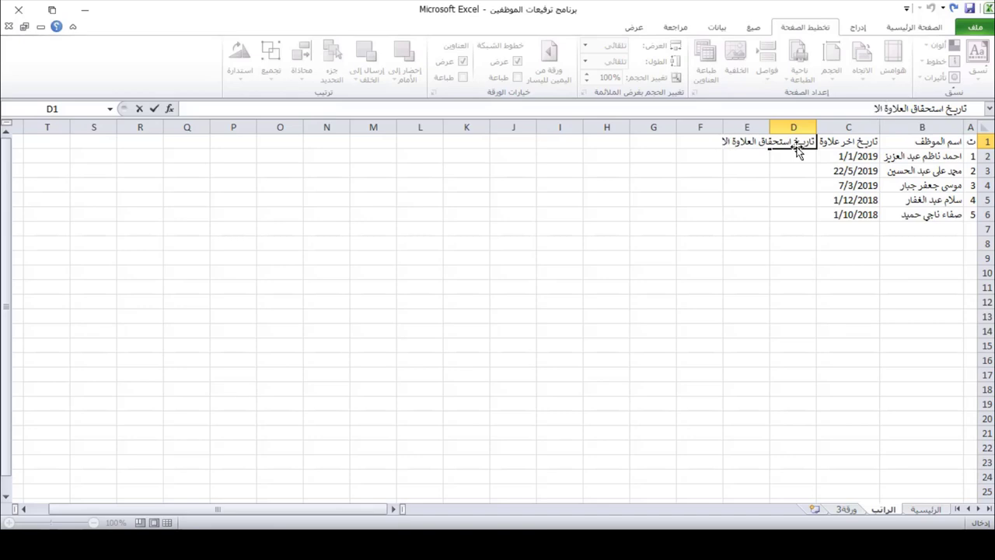
pyautogui.write('عتيادية')
pyautogui.press('Return')
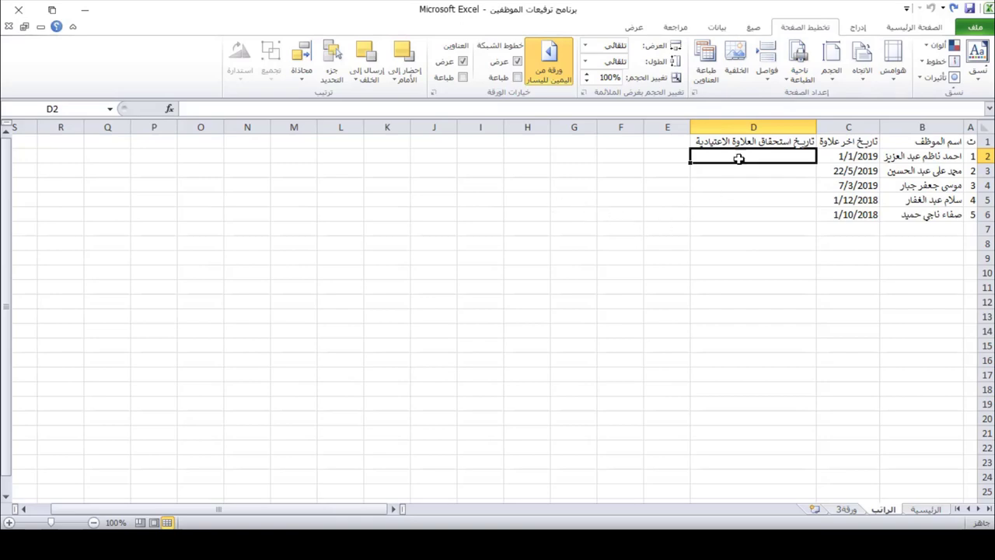
# Enter =EDATE(C2;12) in cell D2.
pyautogui.click(271, 110)
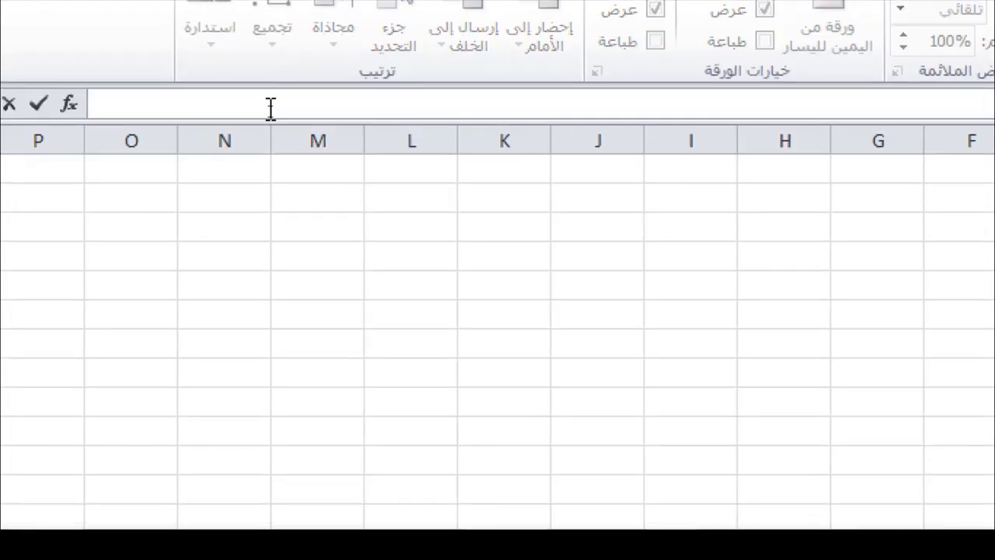
pyautogui.write('=ed')
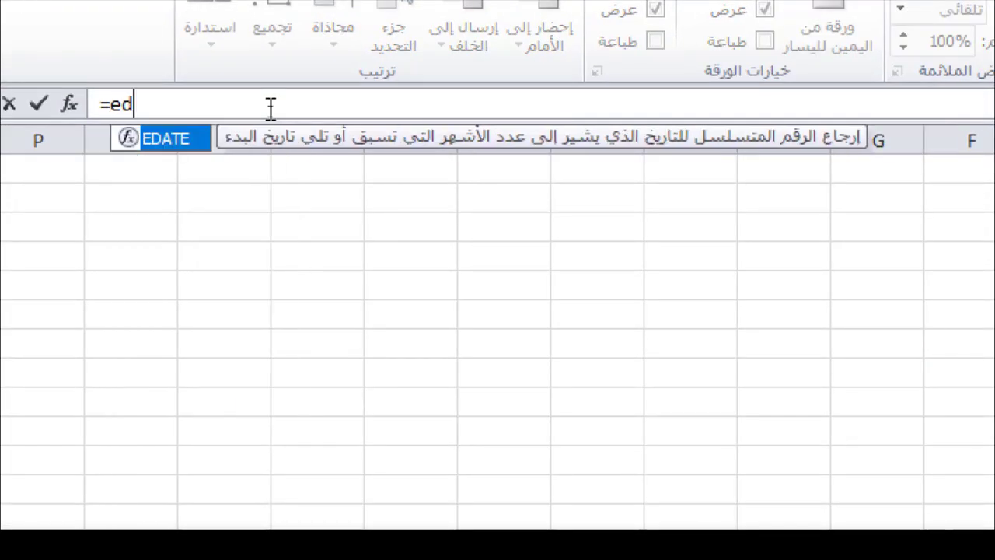
pyautogui.press('Tab')
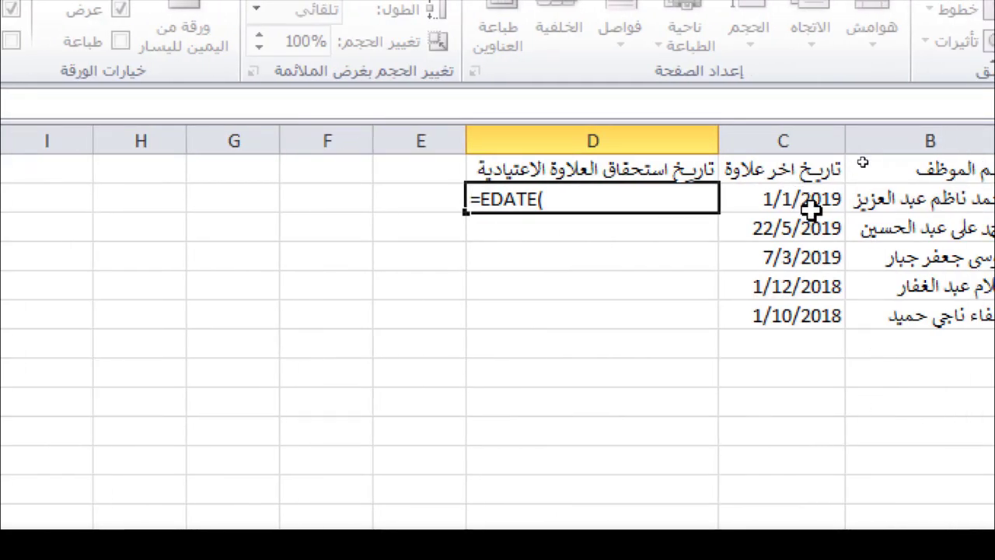
pyautogui.click(809, 207)
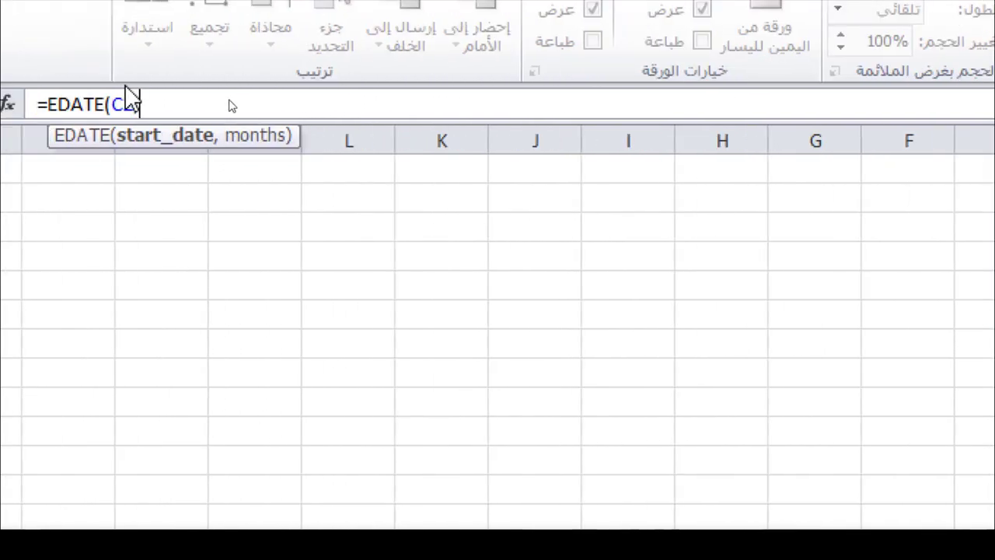
pyautogui.write(';')
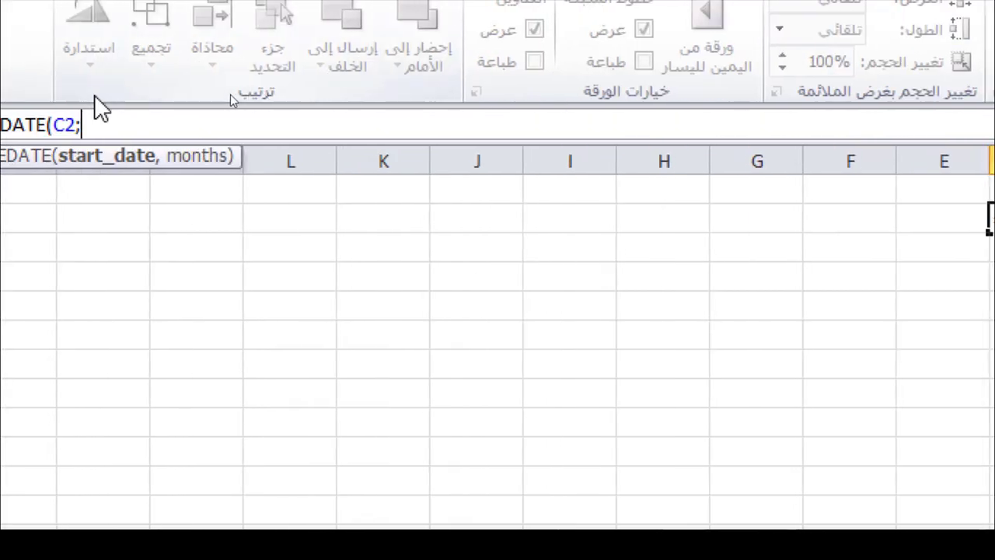
pyautogui.write('12)')
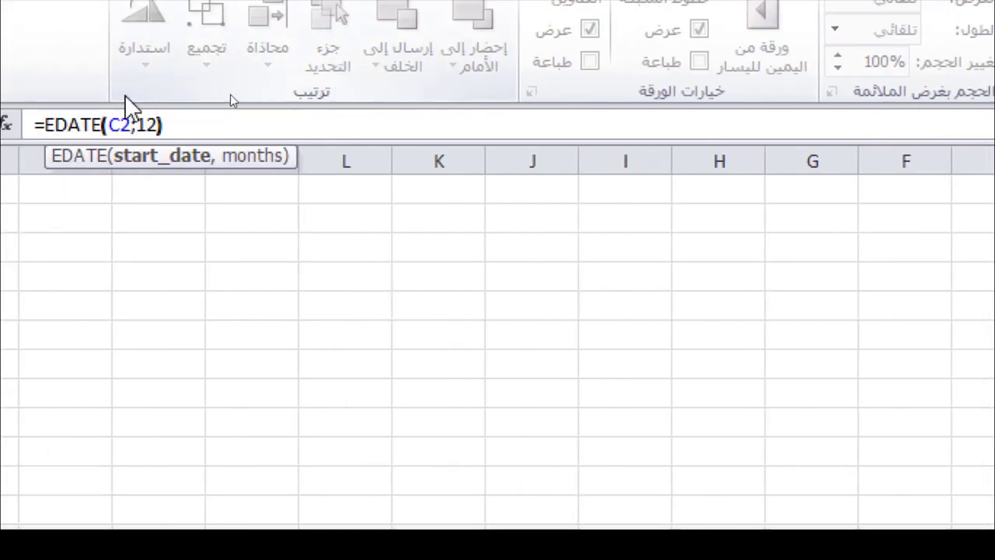
pyautogui.press('Return')
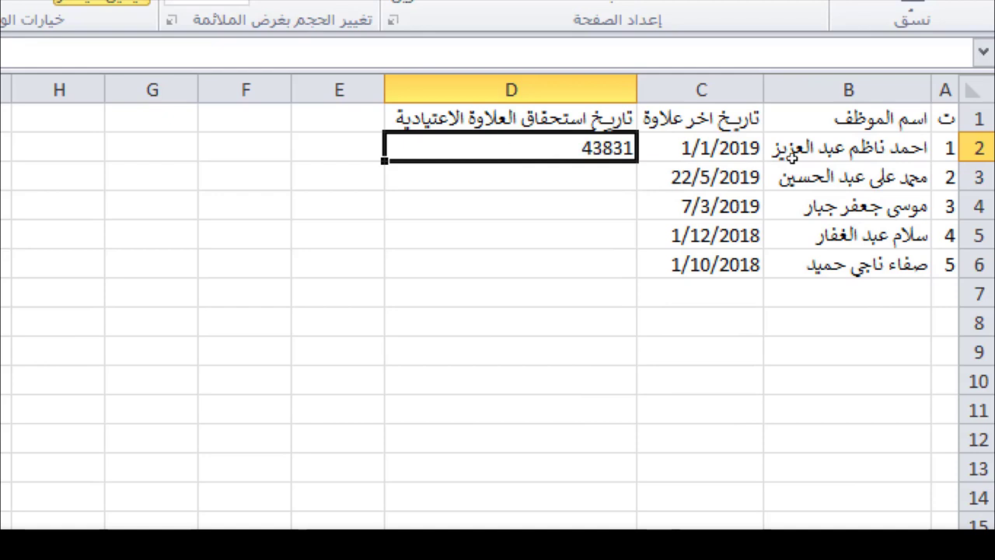
# Copy C2's date format to D2 with Format Painter so it shows 1/1/2020.
pyautogui.click(747, 148)
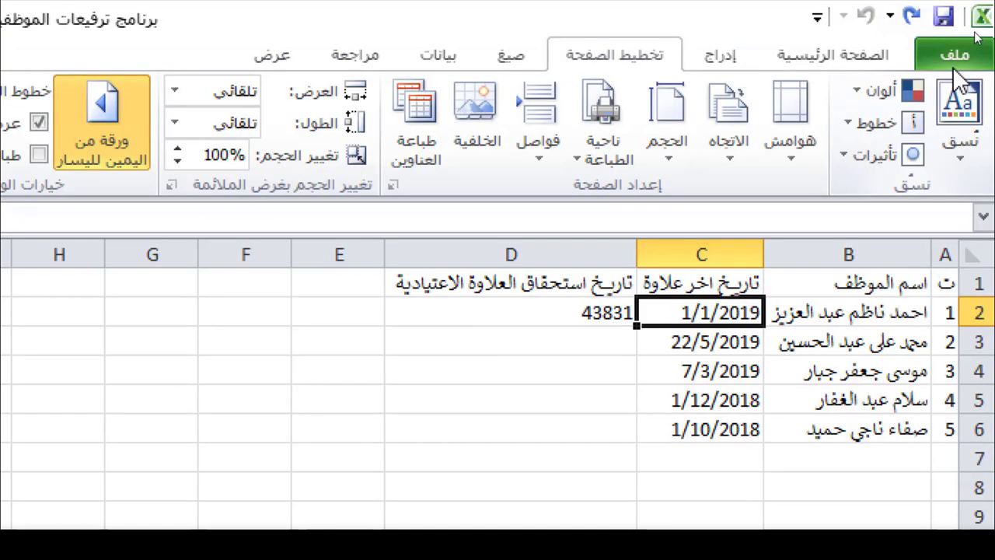
pyautogui.click(871, 56)
pyautogui.click(856, 156)
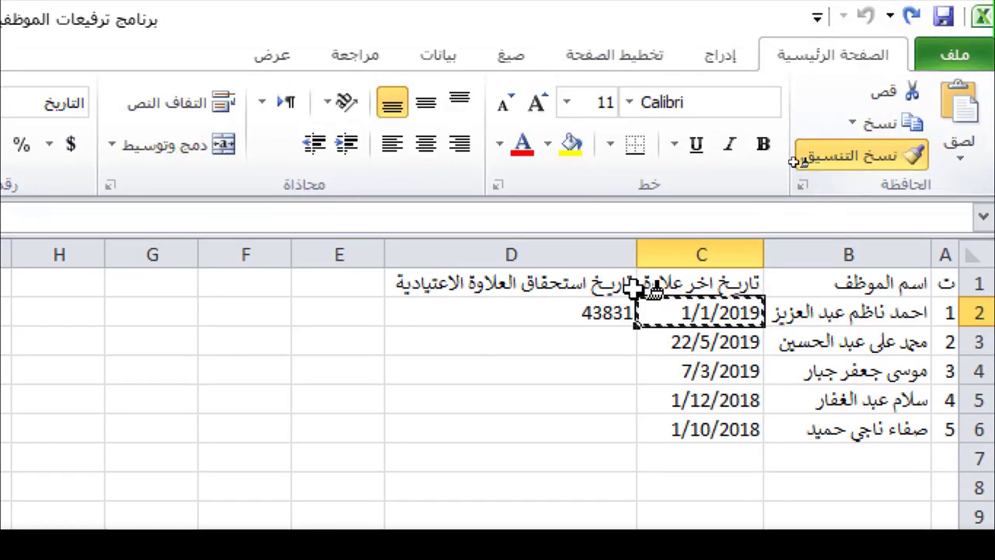
pyautogui.click(549, 317)
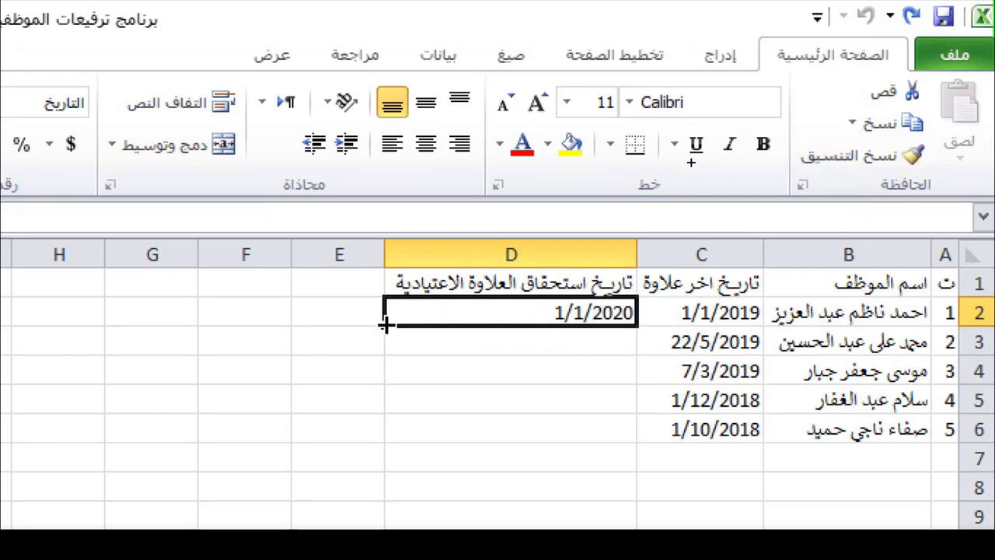
# Fill D2's EDATE formula down to D6, giving due dates 1/1/2020 through 1/10/2019.
pyautogui.moveTo(384, 326); pyautogui.dragTo(418, 451)
pyautogui.click(562, 479)
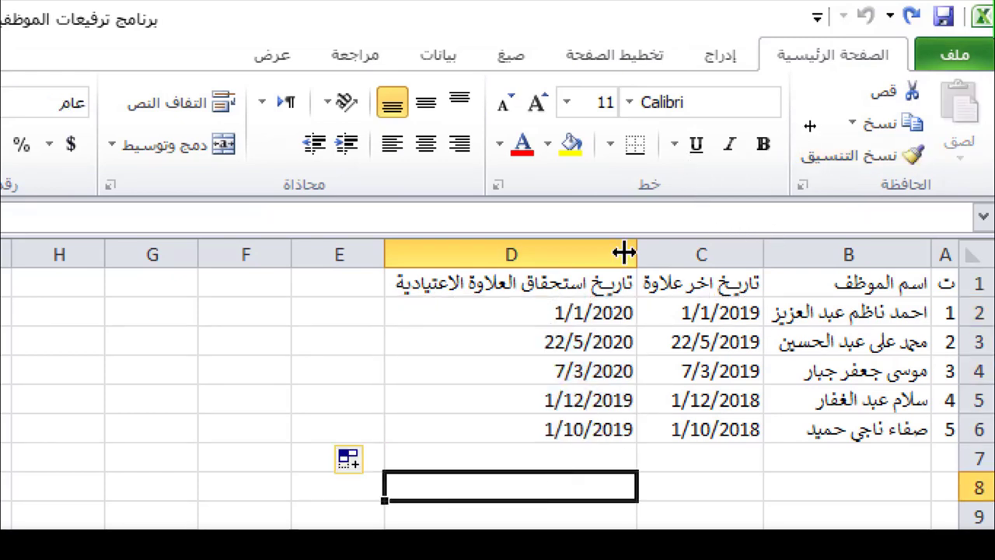
pyautogui.click(613, 305)
pyautogui.moveTo(613, 304); pyautogui.dragTo(591, 429)
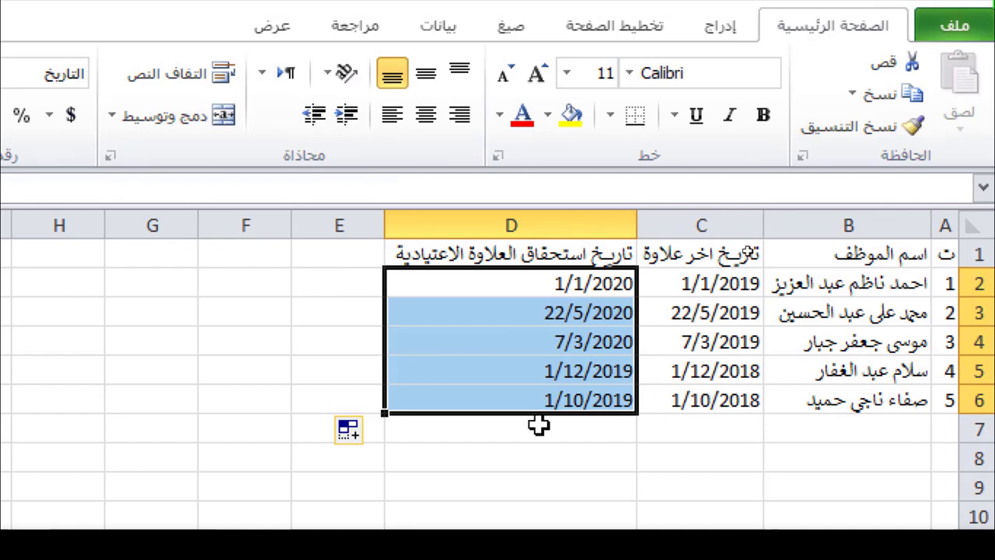
pyautogui.click(536, 486)
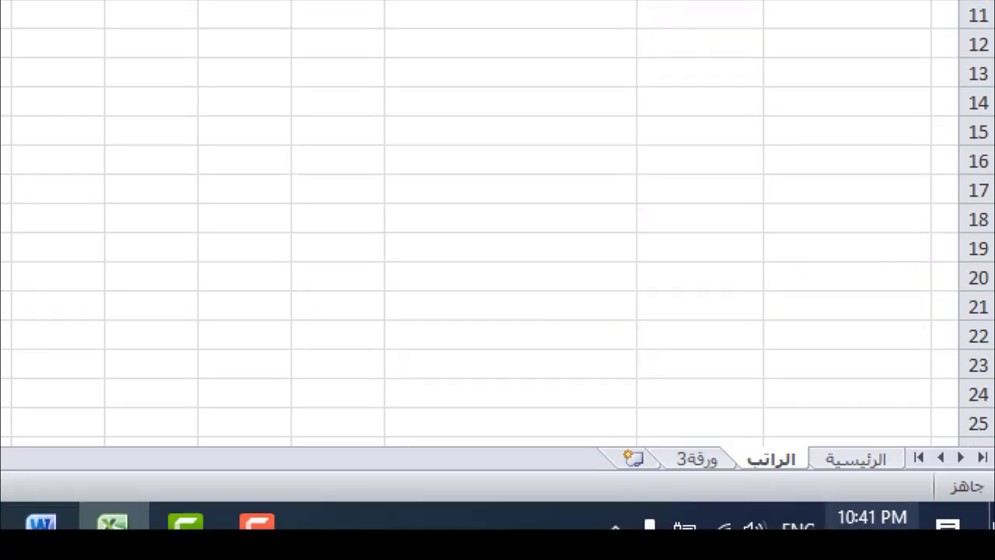
# Rename ورقة3 to تشكرات العلاوة and set it right-to-left from Page Layout.
pyautogui.click(697, 459)
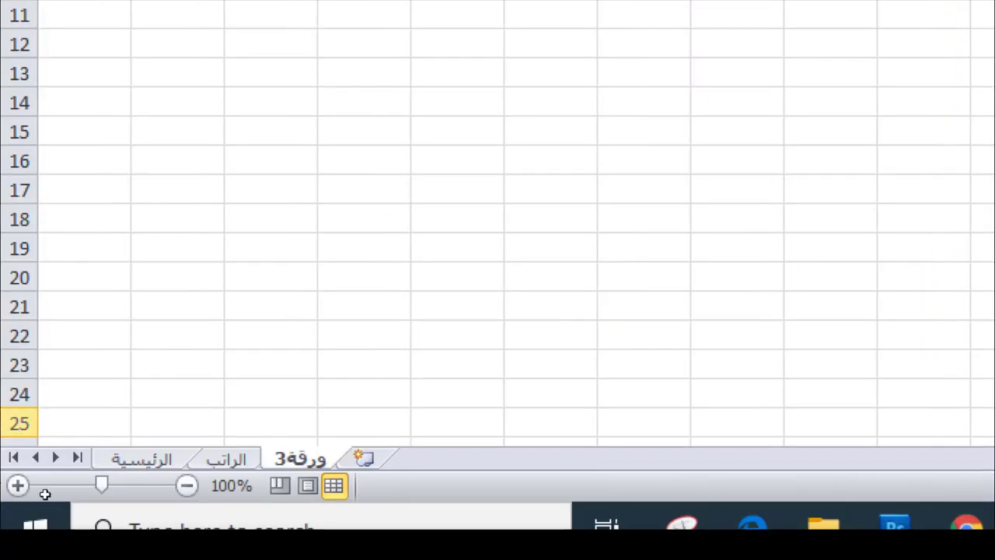
pyautogui.rightClick(315, 459)
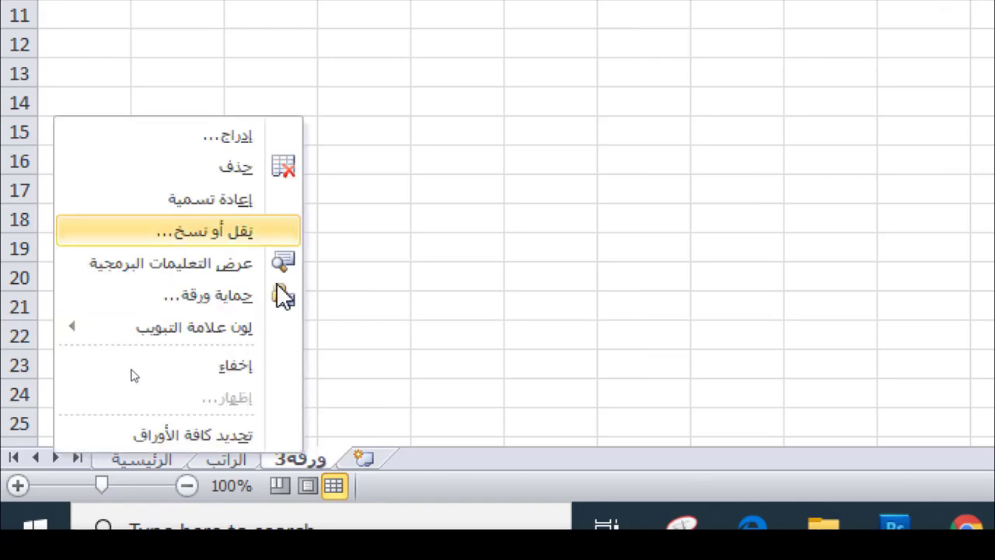
pyautogui.click(239, 200)
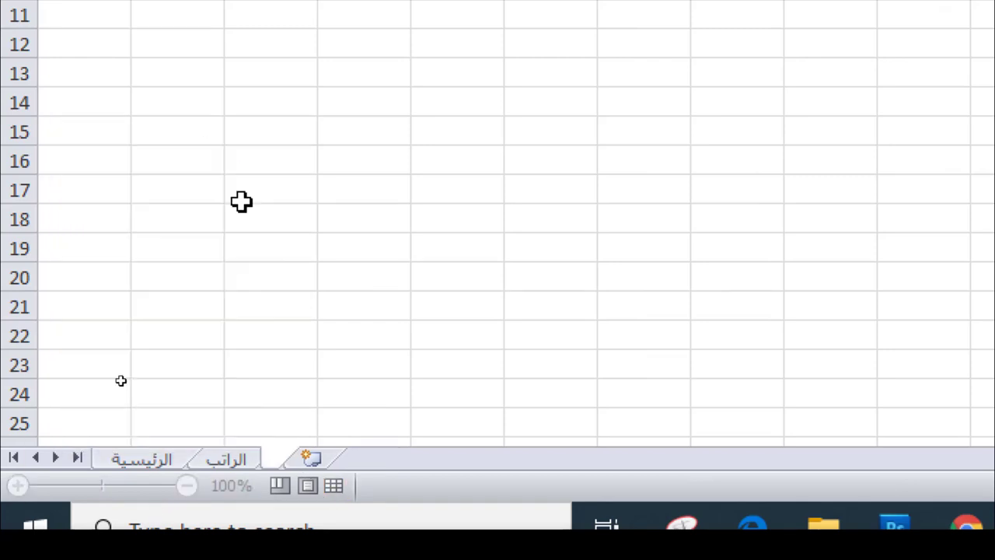
pyautogui.write('تشكرات العلا')
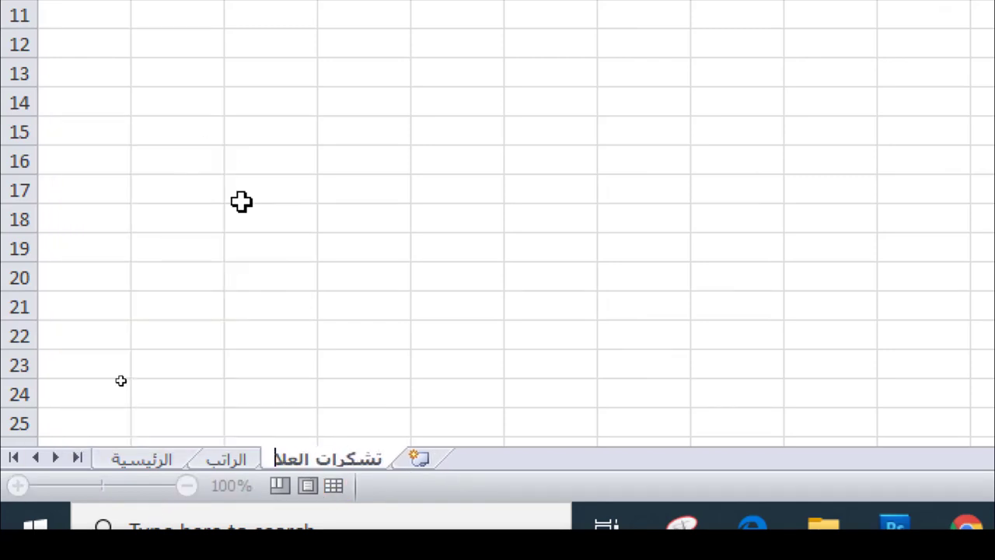
pyautogui.write('وة.')
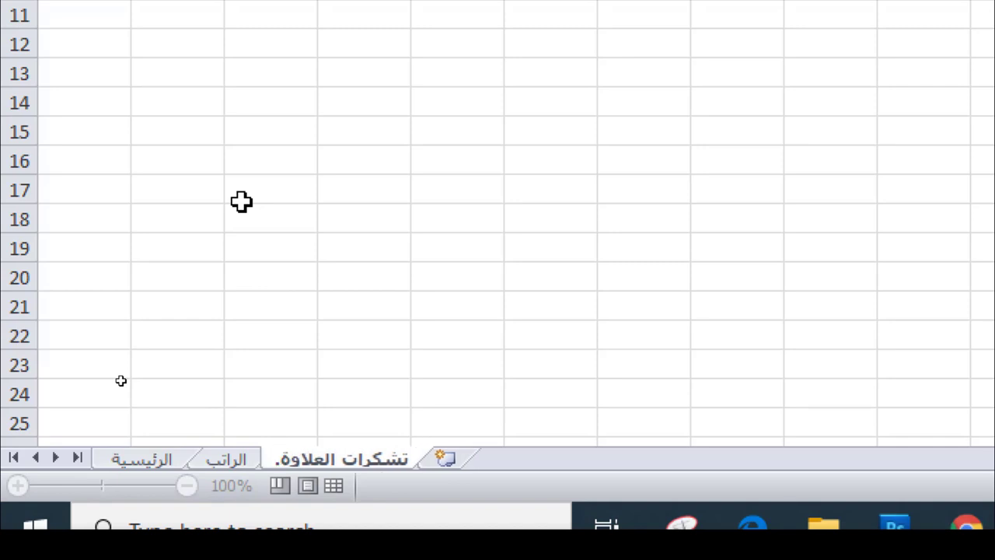
pyautogui.press('BackSpace')
pyautogui.press('Return')
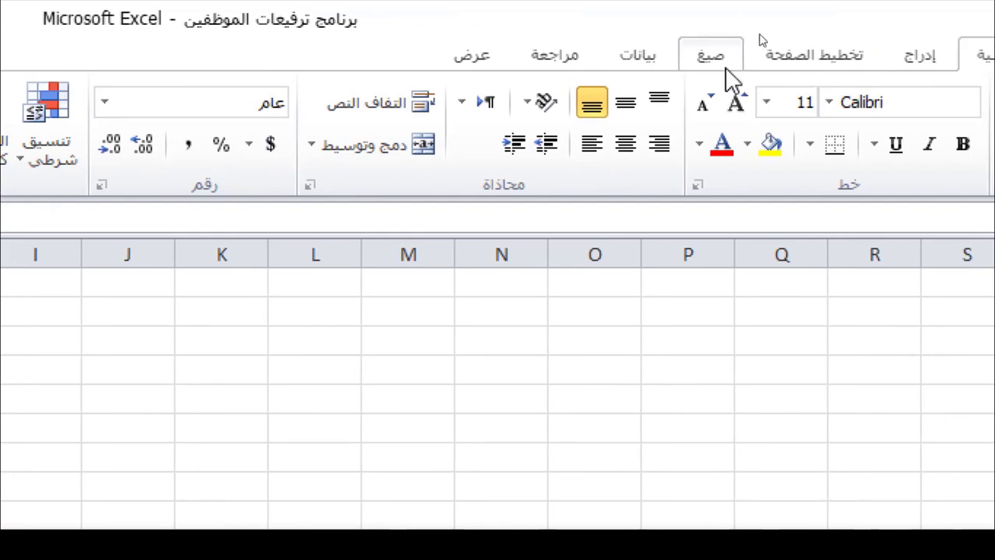
pyautogui.click(838, 70)
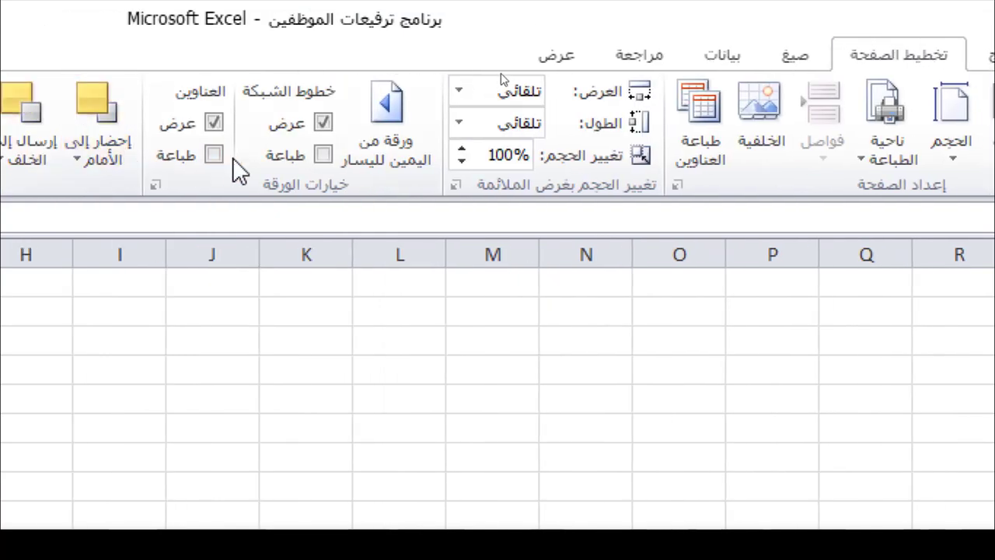
pyautogui.click(392, 110)
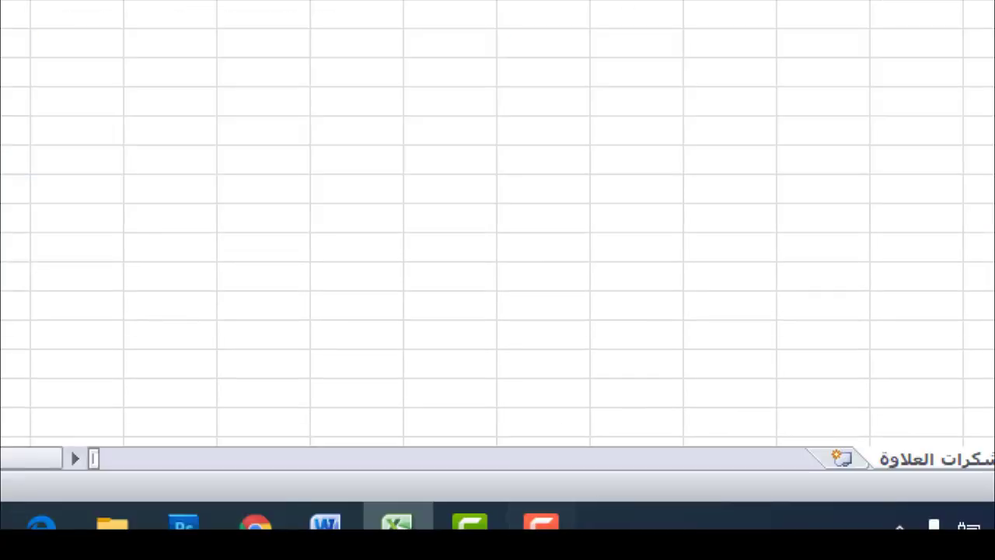
# Add a new sheet named عقوبات العلاوة and make it right-to-left.
pyautogui.click(557, 459)
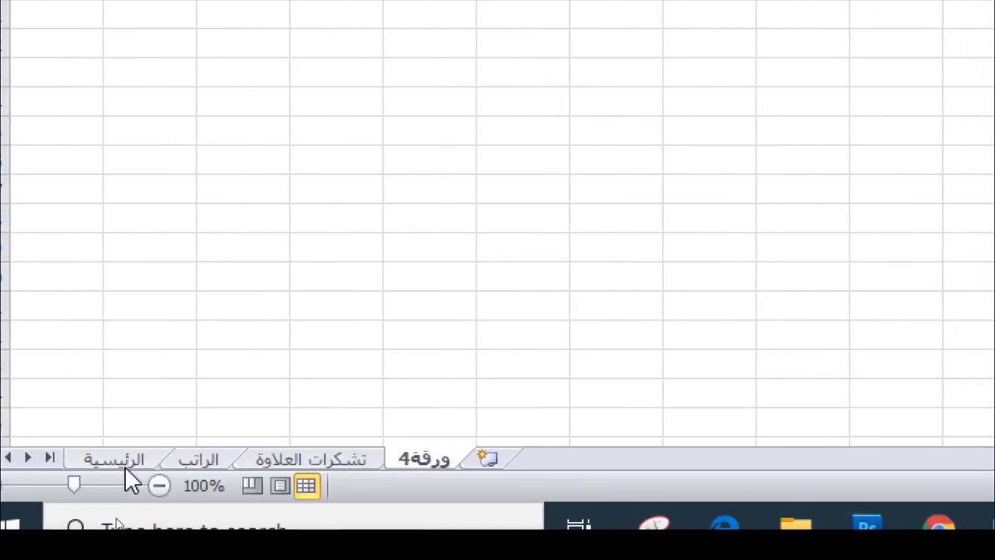
pyautogui.rightClick(424, 460)
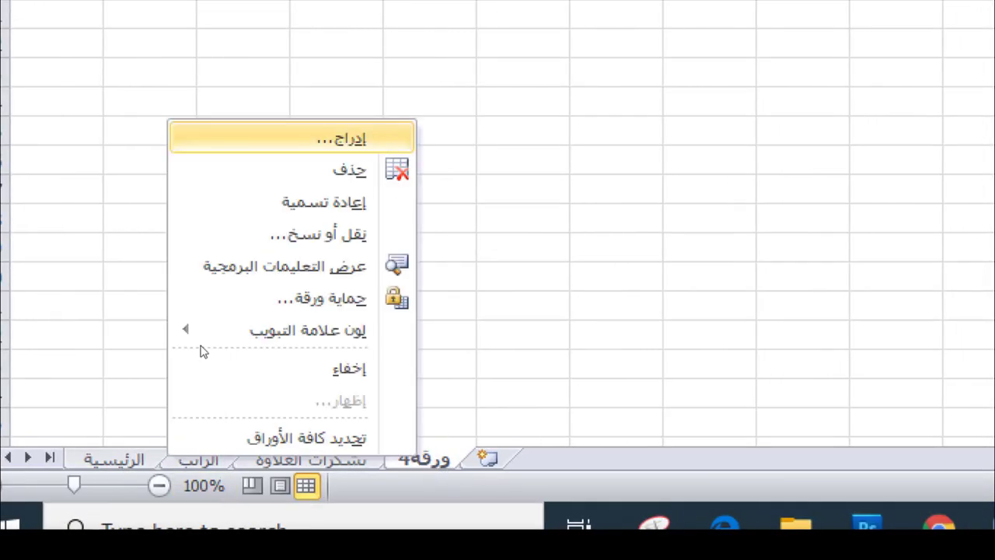
pyautogui.click(358, 204)
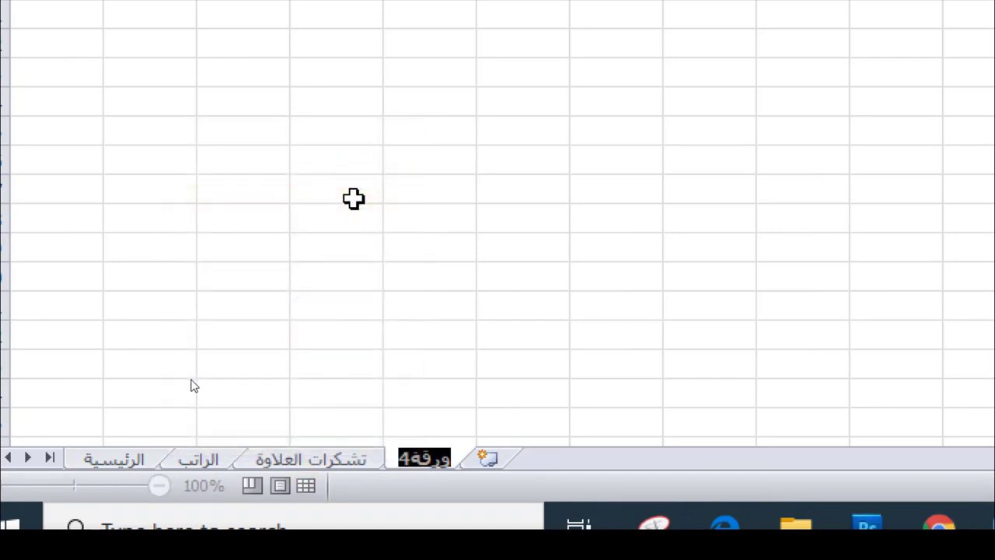
pyautogui.write('عقو')
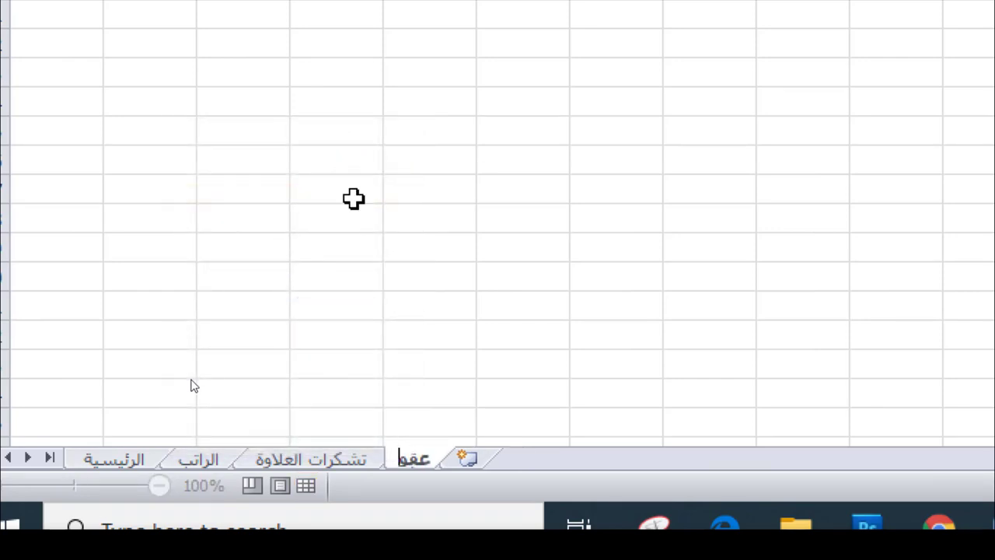
pyautogui.write('بات العلاوة')
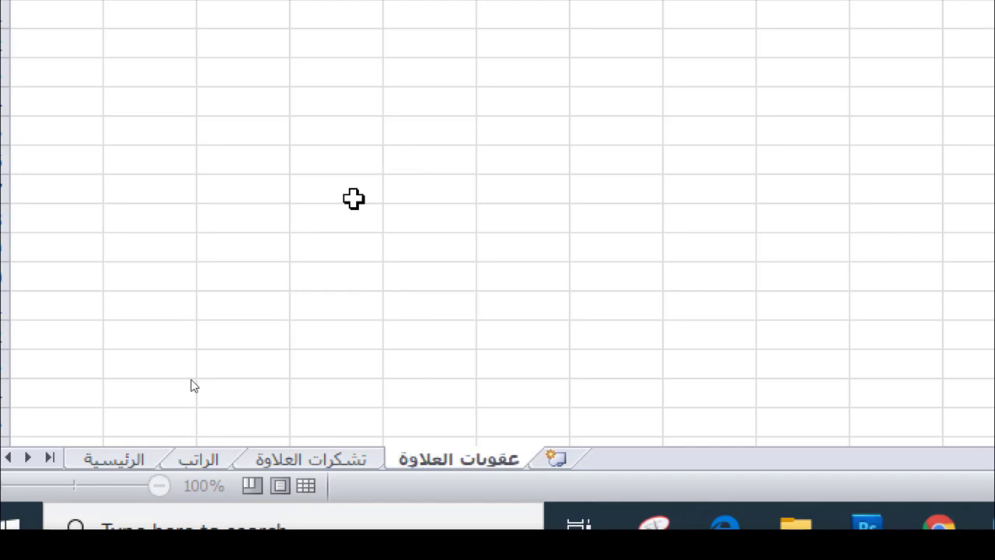
pyautogui.press('Return')
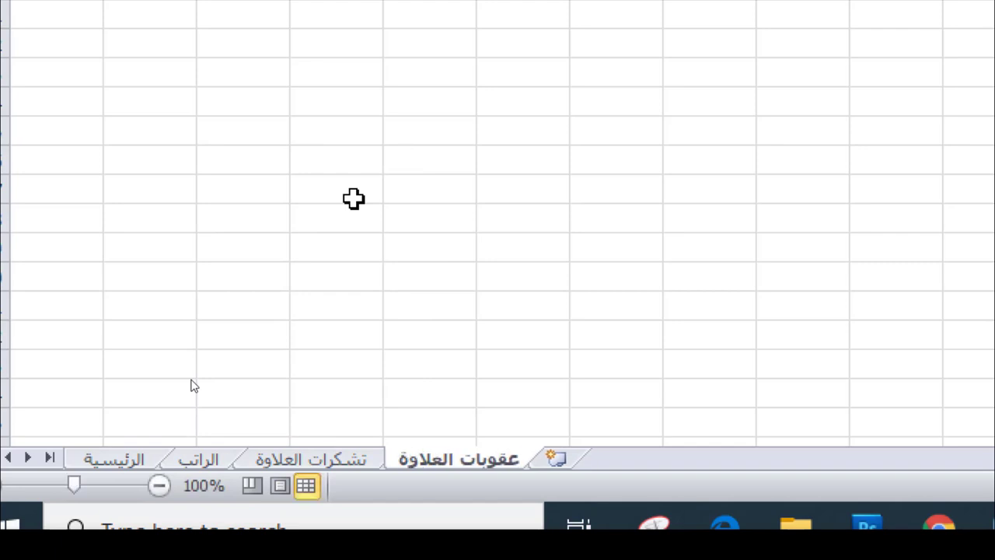
pyautogui.click(553, 66)
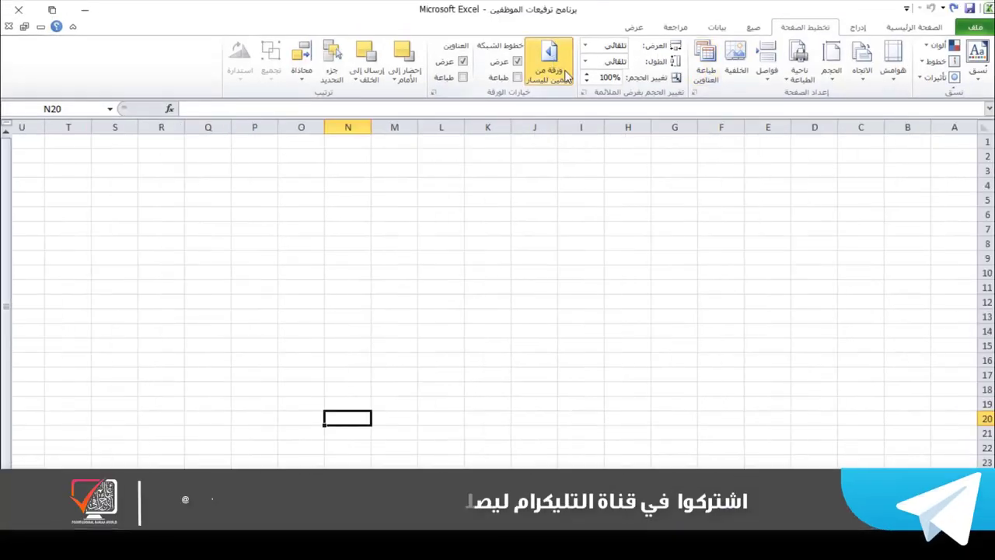
# Move through the sheets to the empty تشكرات العلاوة sheet.
pyautogui.hotkey('ctrl', 'pagedown')
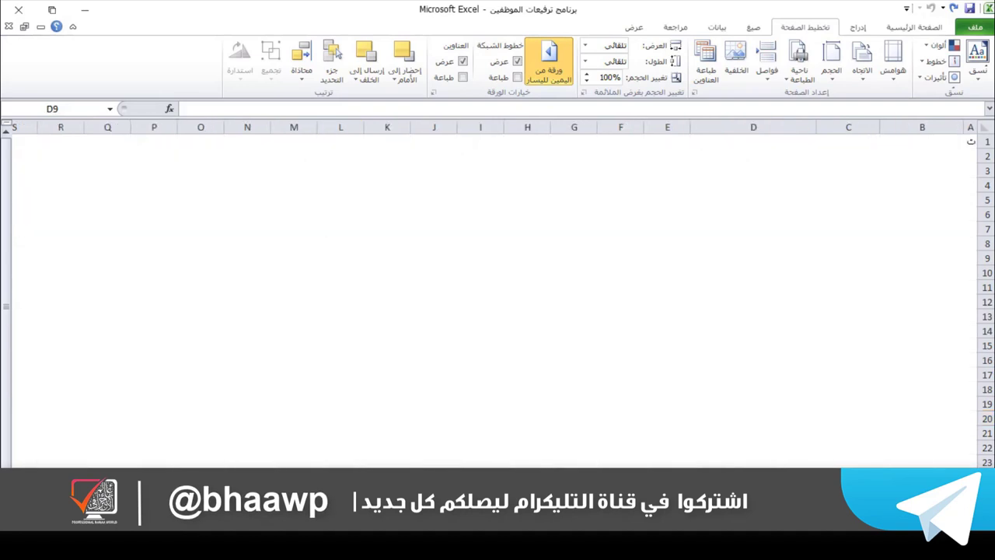
pyautogui.moveTo(968, 143); pyautogui.dragTo(943, 200)
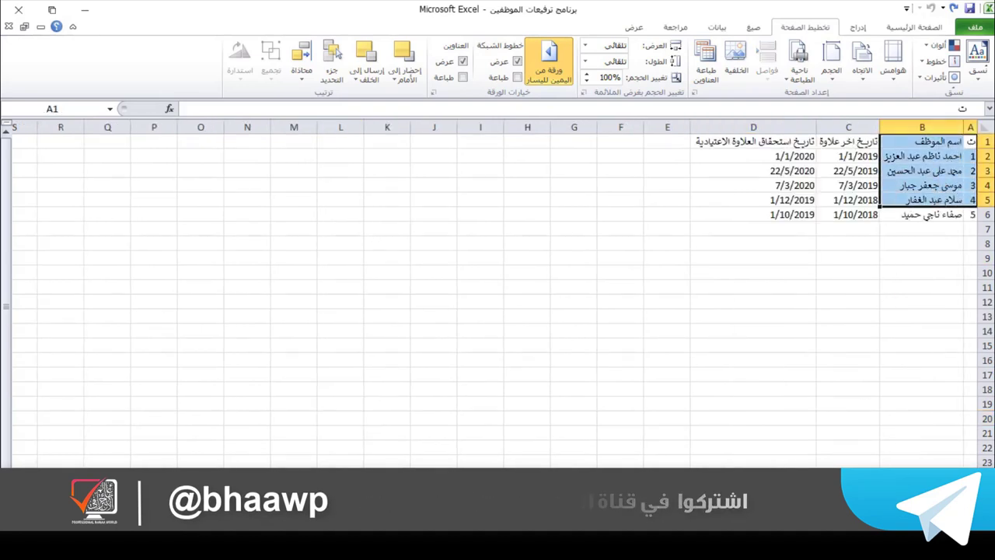
pyautogui.hotkey('ctrl', 'pagedown')
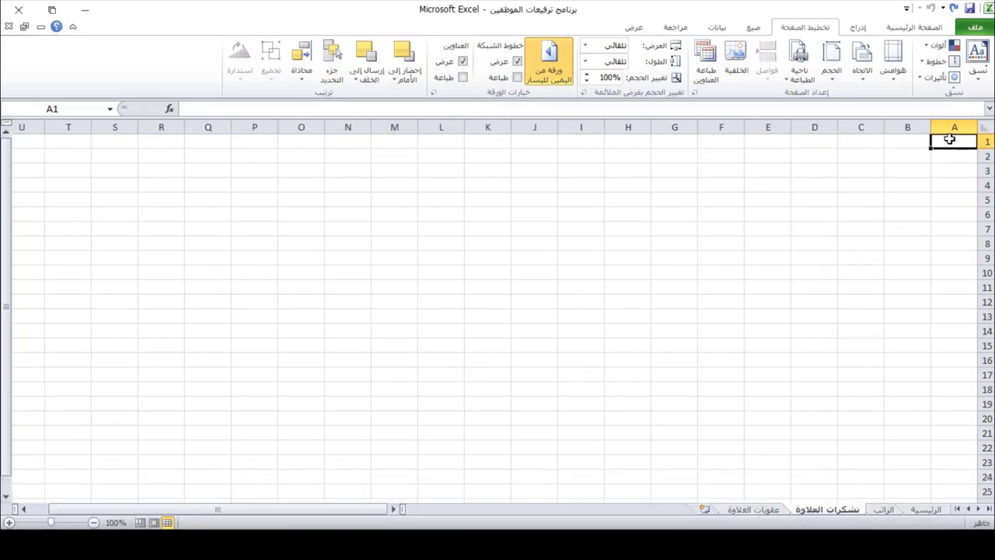
# Link cell A1 to the الراتب sheet with =الراتب!A1.
pyautogui.write('=')
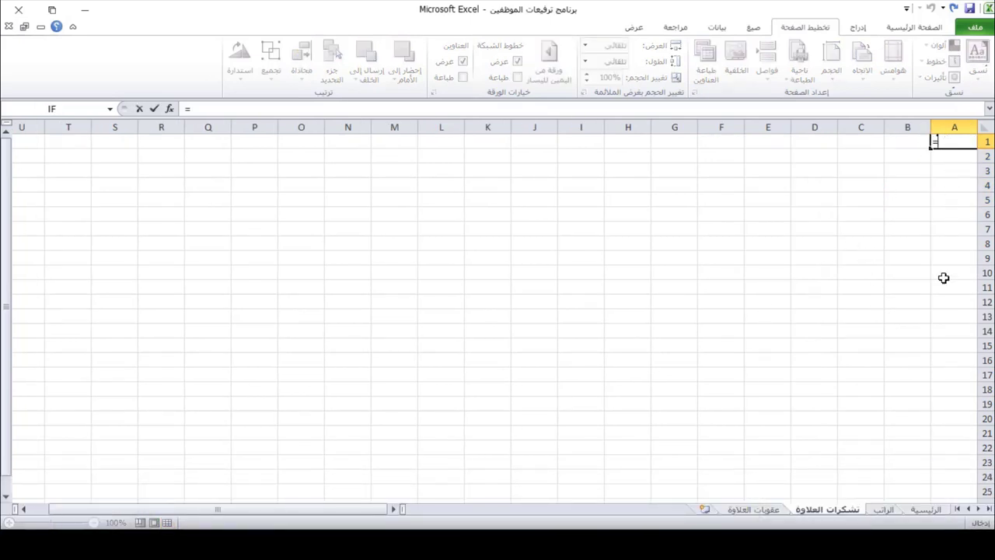
pyautogui.click(886, 511)
pyautogui.click(970, 141)
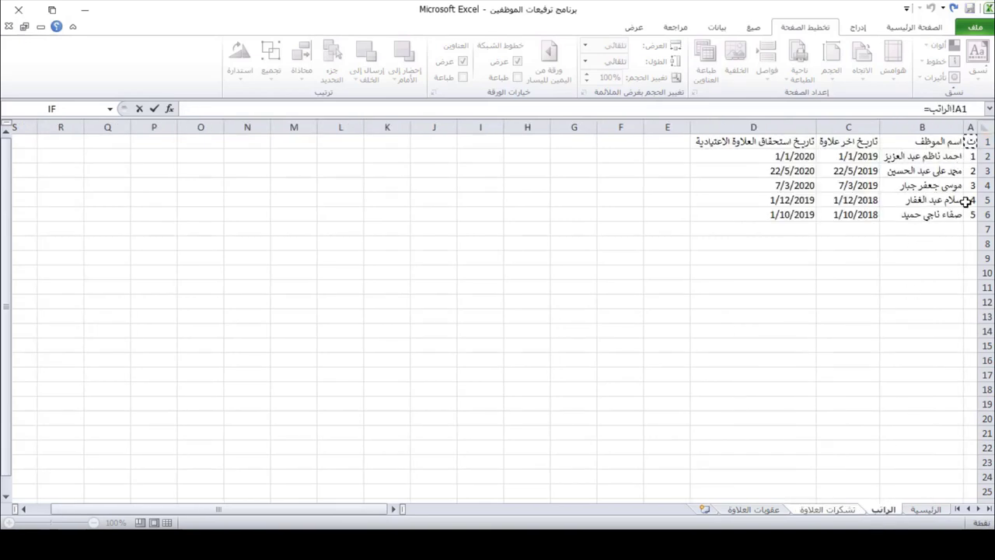
pyautogui.press('Return')
# Fill the link down to row 7 and across column B, then AutoFit columns A and B.
pyautogui.click(954, 140)
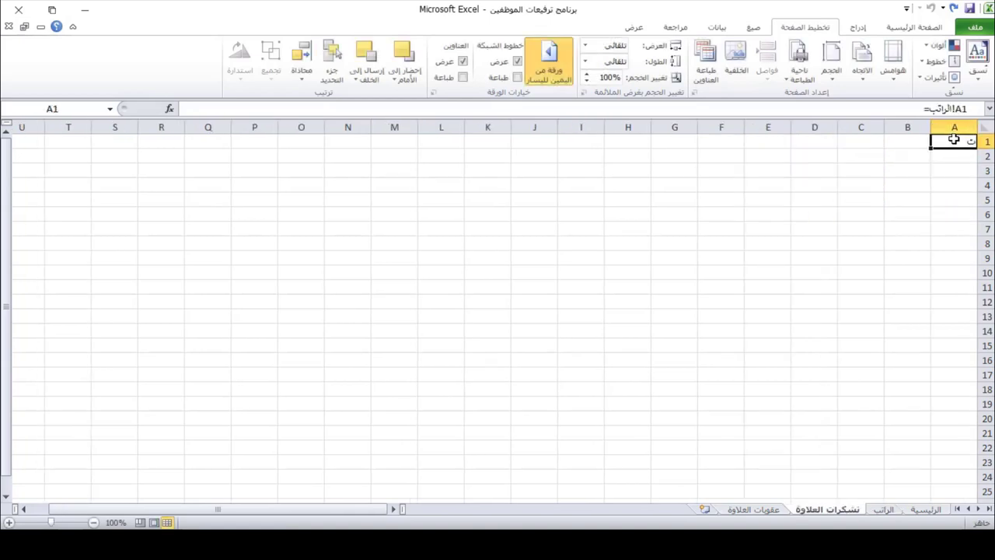
pyautogui.moveTo(936, 144); pyautogui.dragTo(902, 236)
pyautogui.doubleClick(884, 129)
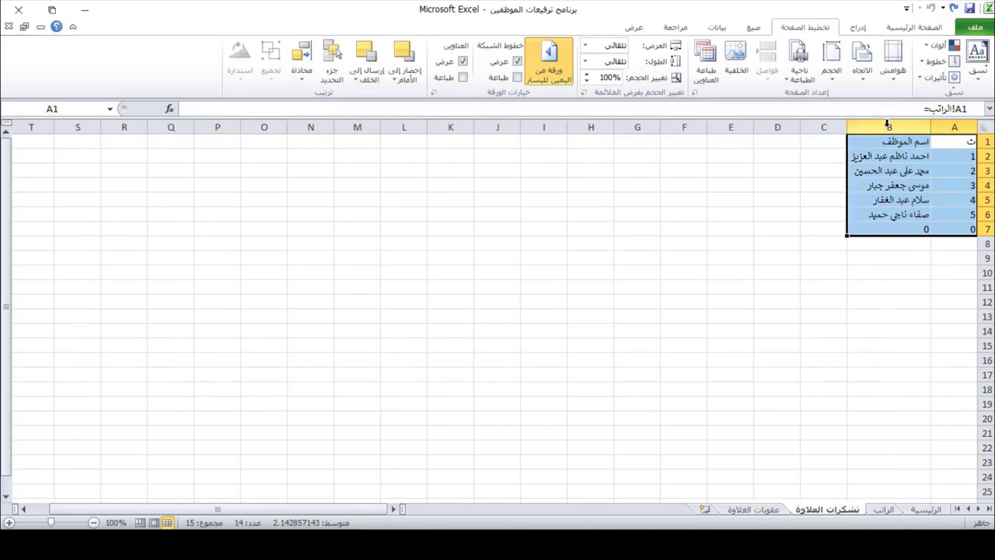
pyautogui.doubleClick(931, 127)
pyautogui.click(884, 290)
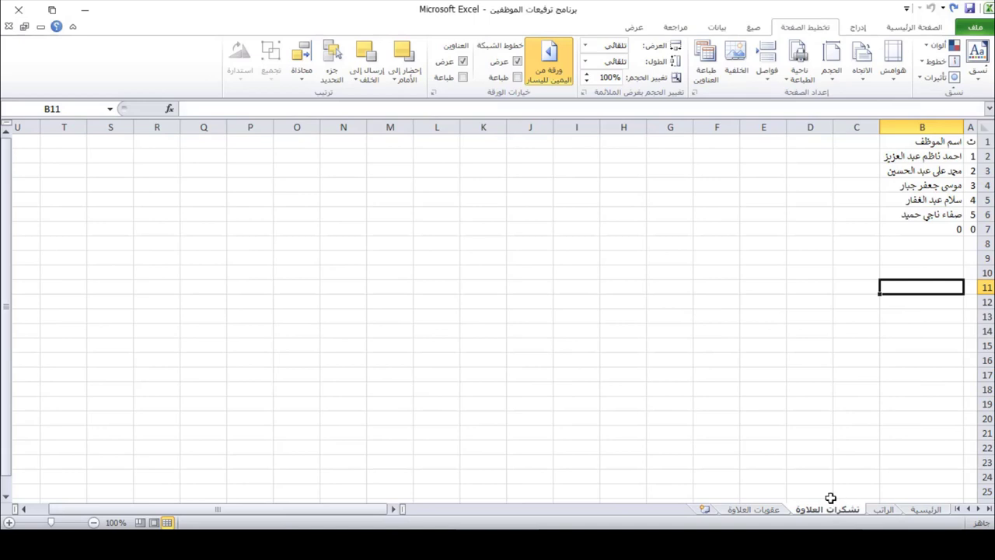
# Enter the heading كتب الشكر in C1, then select C2:C6 and return to C2.
pyautogui.click(971, 142)
pyautogui.click(933, 142)
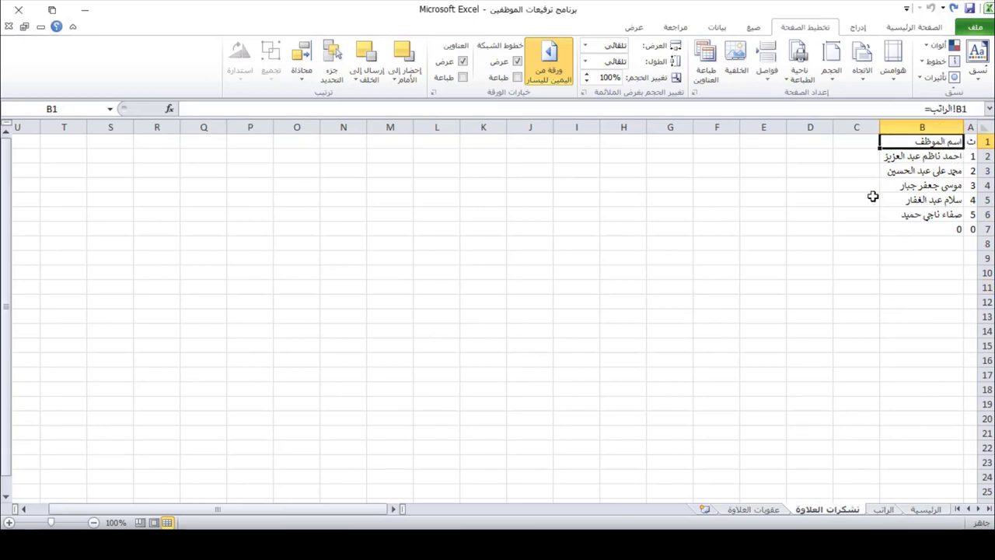
pyautogui.click(867, 143)
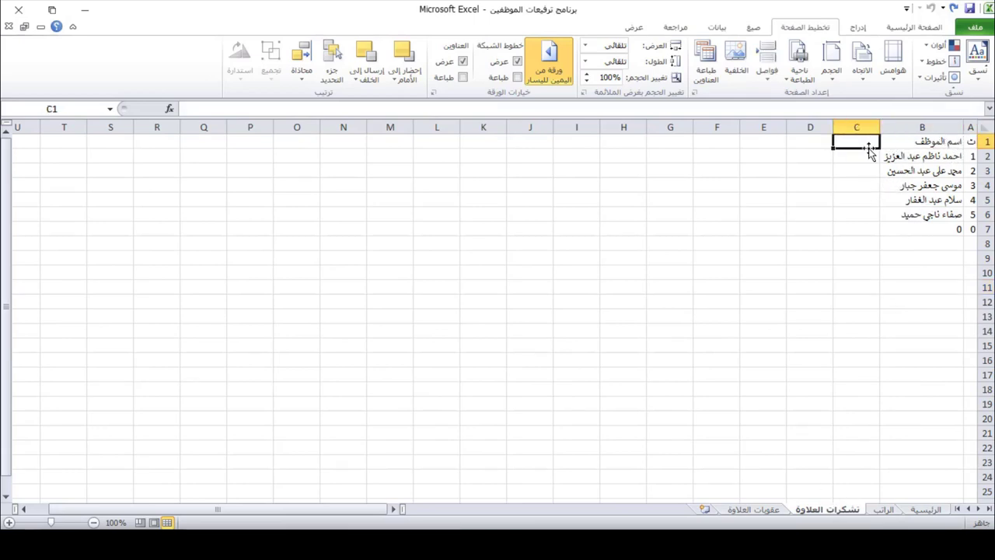
pyautogui.write('اتب الشكر')
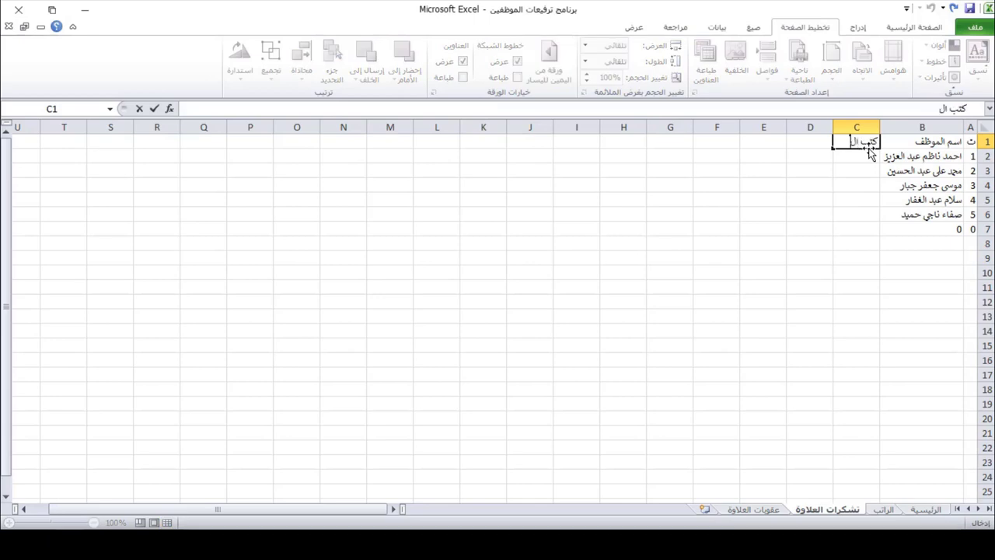
pyautogui.click(863, 158)
pyautogui.moveTo(863, 158); pyautogui.dragTo(853, 219)
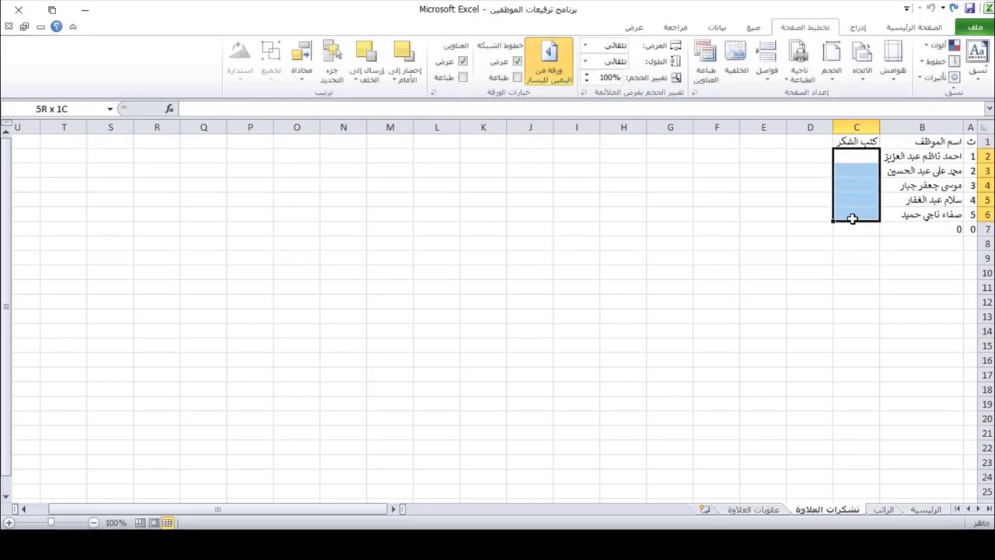
pyautogui.click(855, 154)
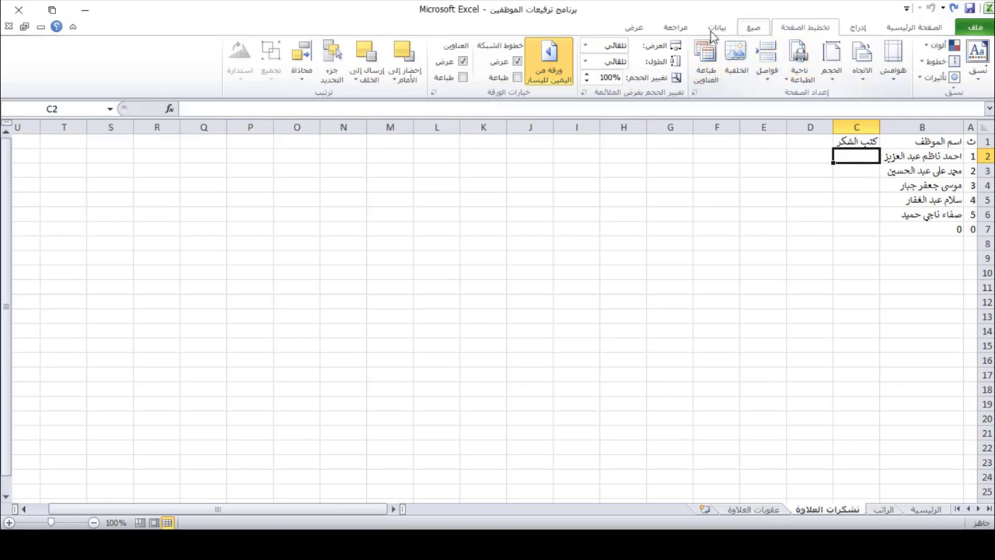
# In Data Validation, allow only whole numbers less than 4 in C2.
pyautogui.click(716, 27)
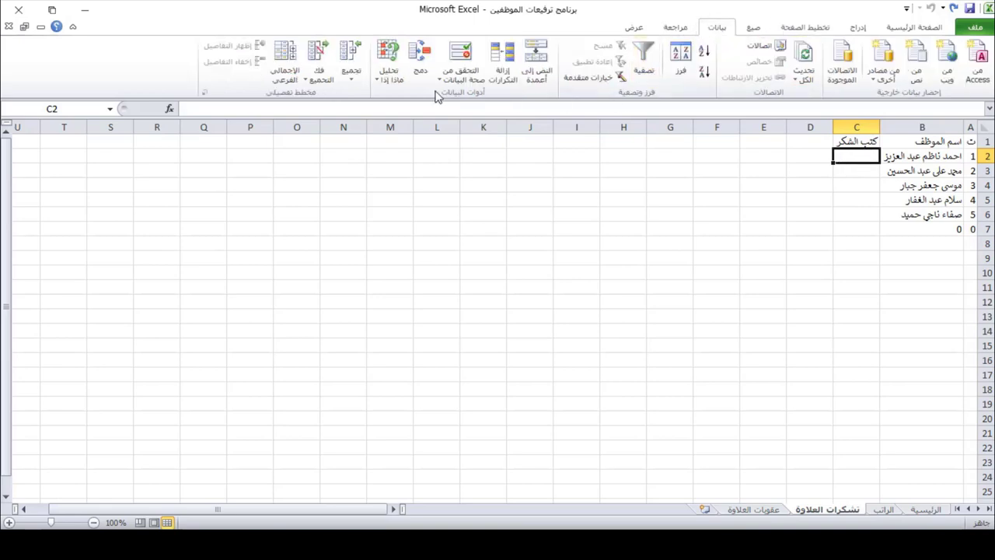
pyautogui.click(460, 78)
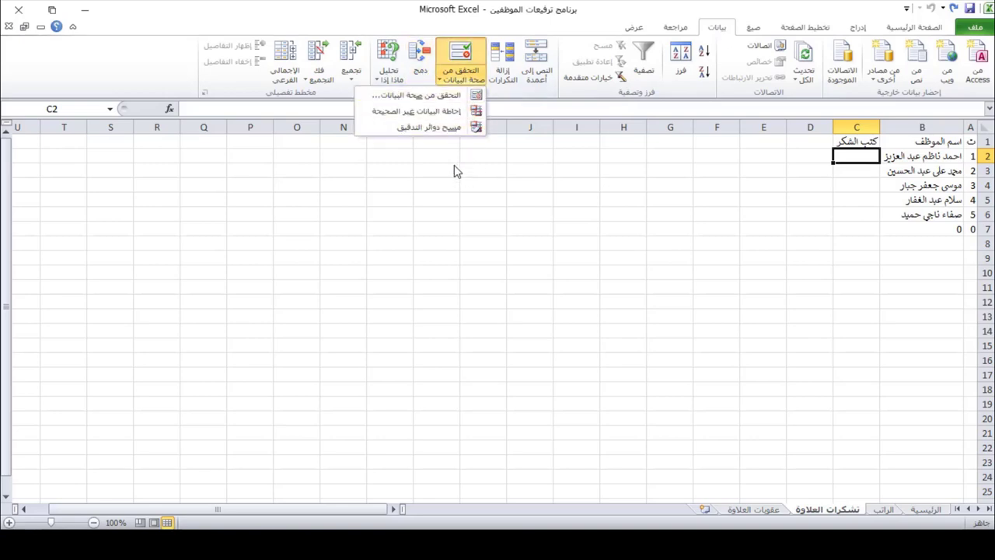
pyautogui.click(432, 95)
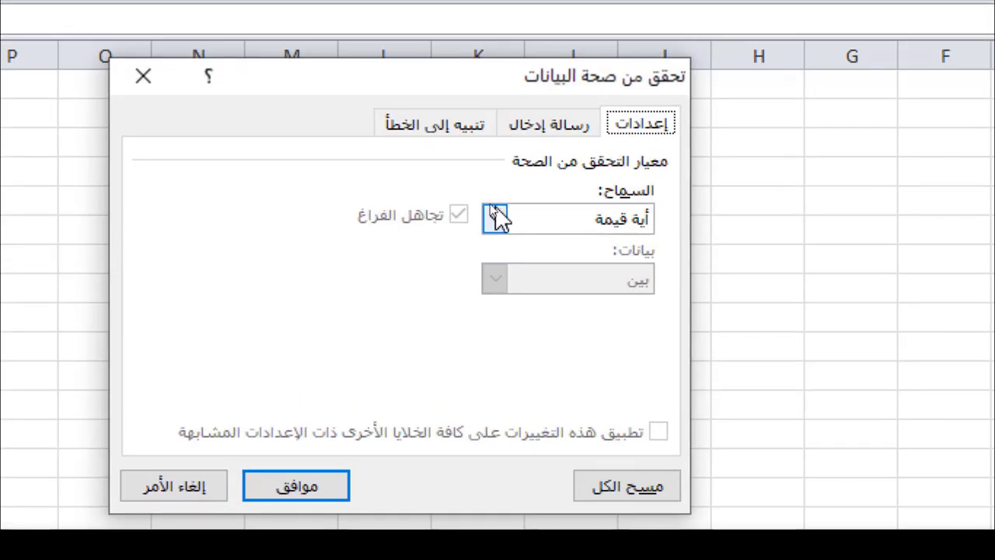
pyautogui.click(491, 208)
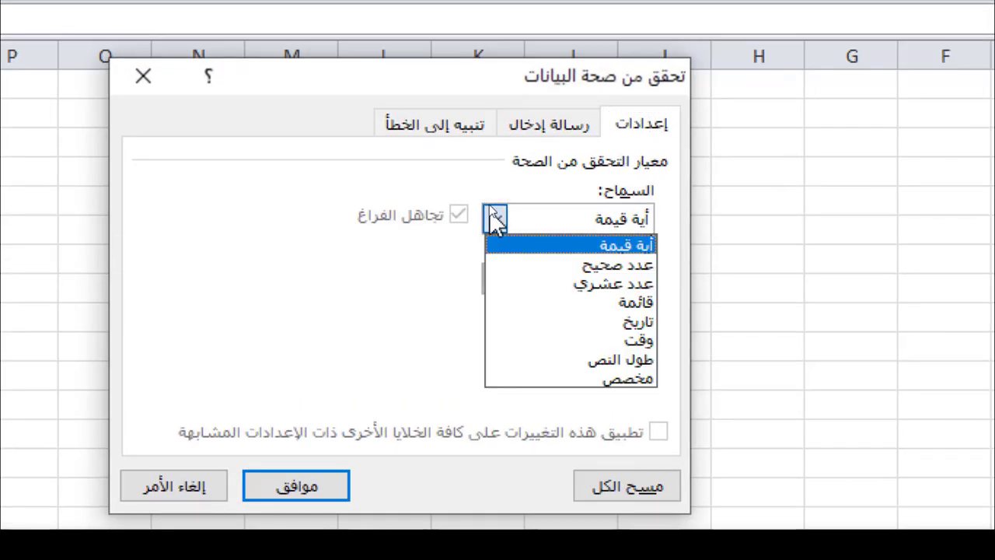
pyautogui.click(573, 265)
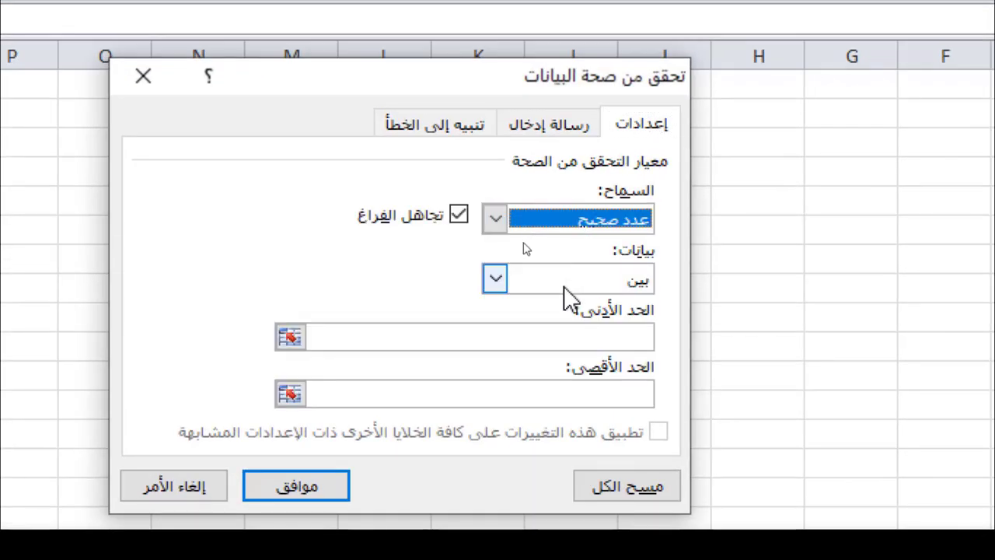
pyautogui.click(495, 279)
pyautogui.click(622, 399)
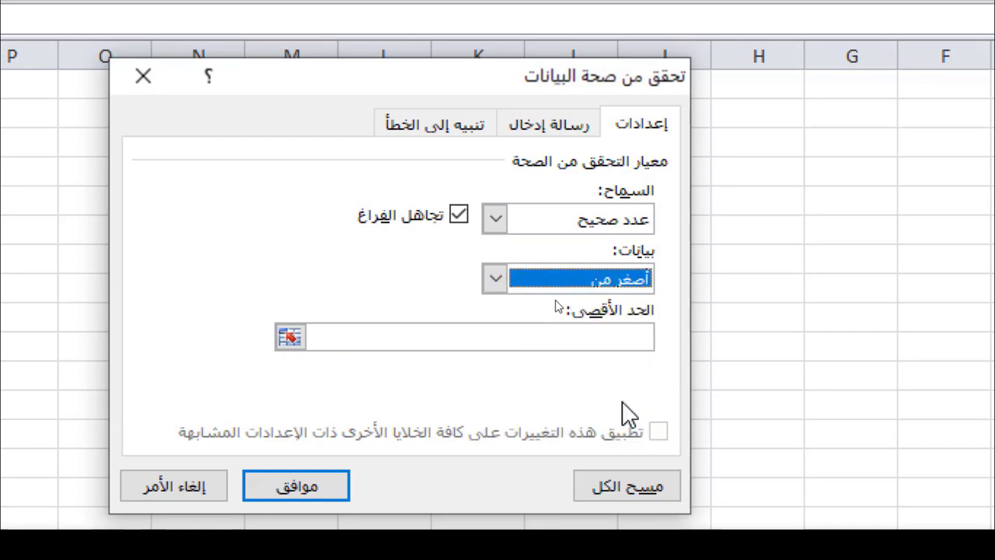
pyautogui.click(591, 336)
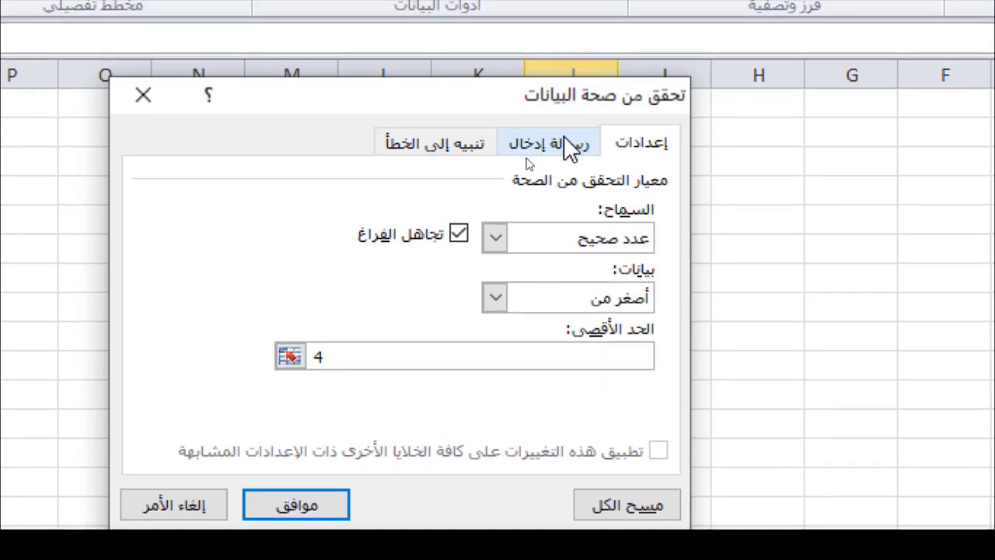
# Add an input message titled تنبيه saying thank-you letters must not exceed 3 per year.
pyautogui.click(567, 141)
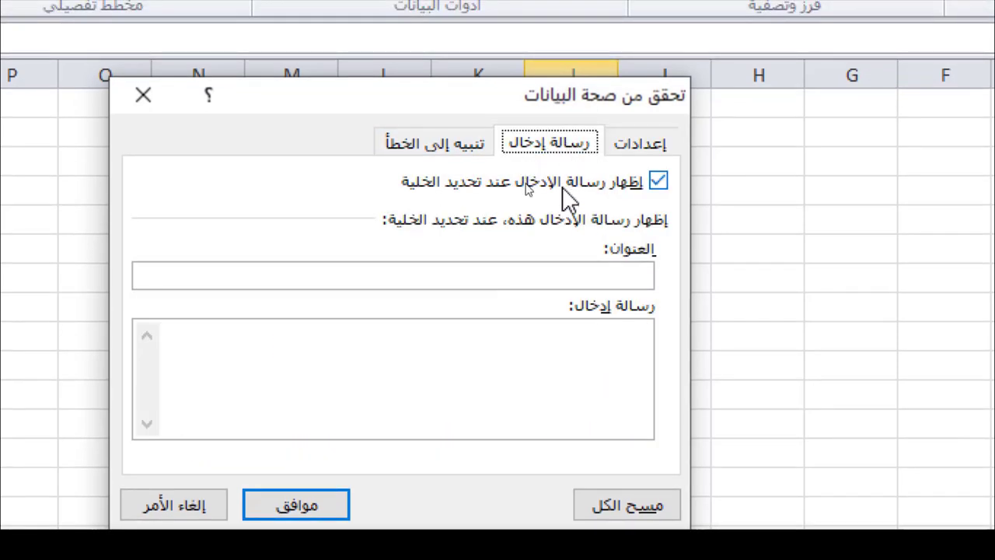
pyautogui.click(579, 276)
pyautogui.write('ت')
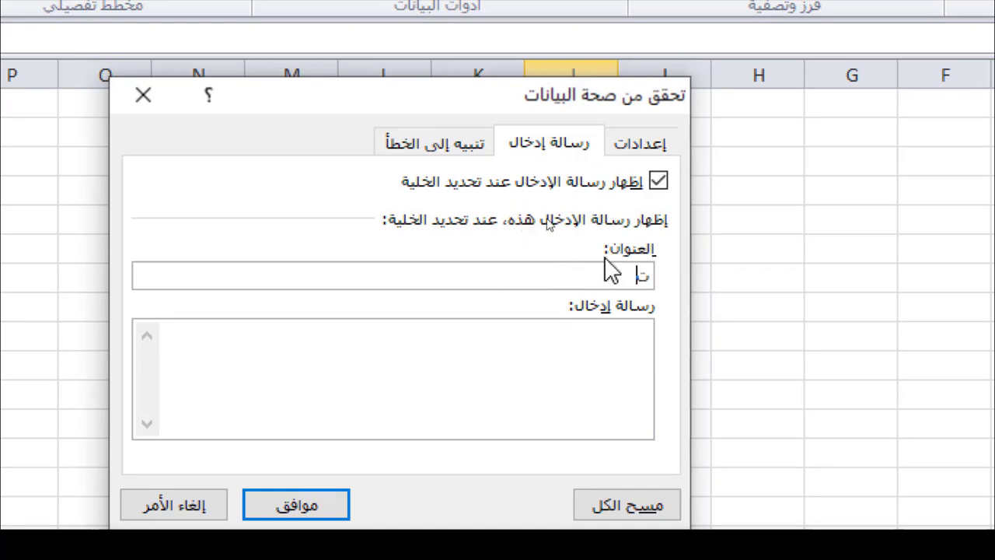
pyautogui.write('نبيه')
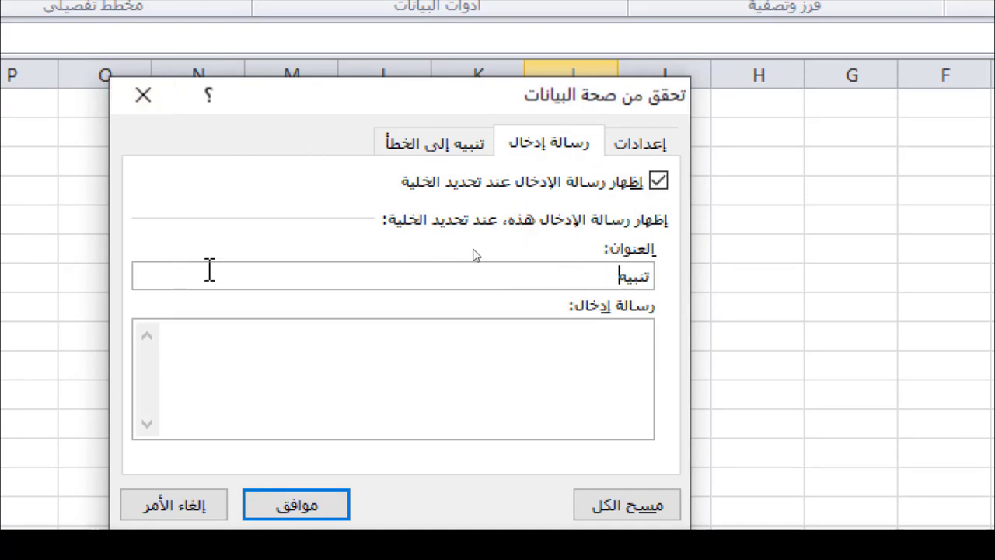
pyautogui.click(525, 356)
pyautogui.write('يجب ان')
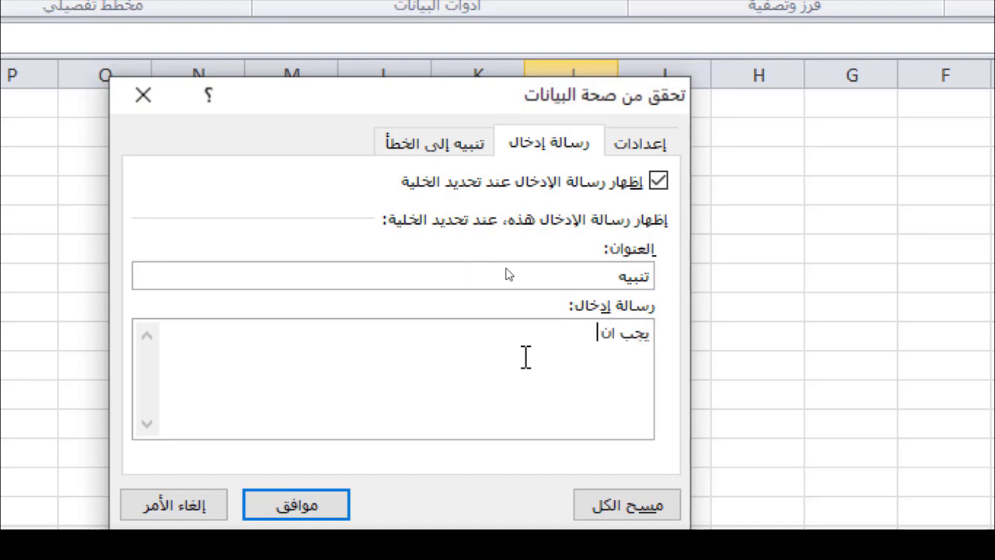
pyautogui.write(' يكون ك')
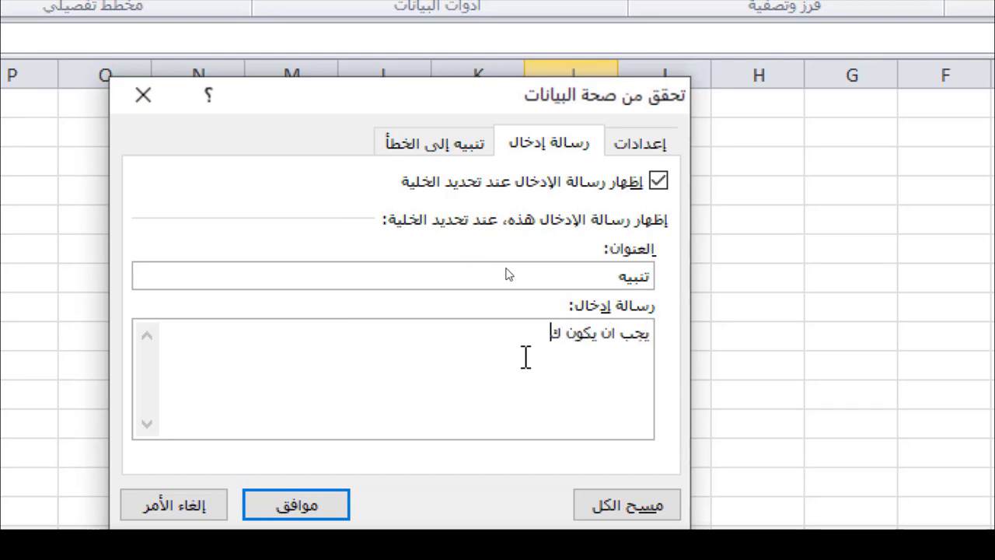
pyautogui.write('تب الشكر ل')
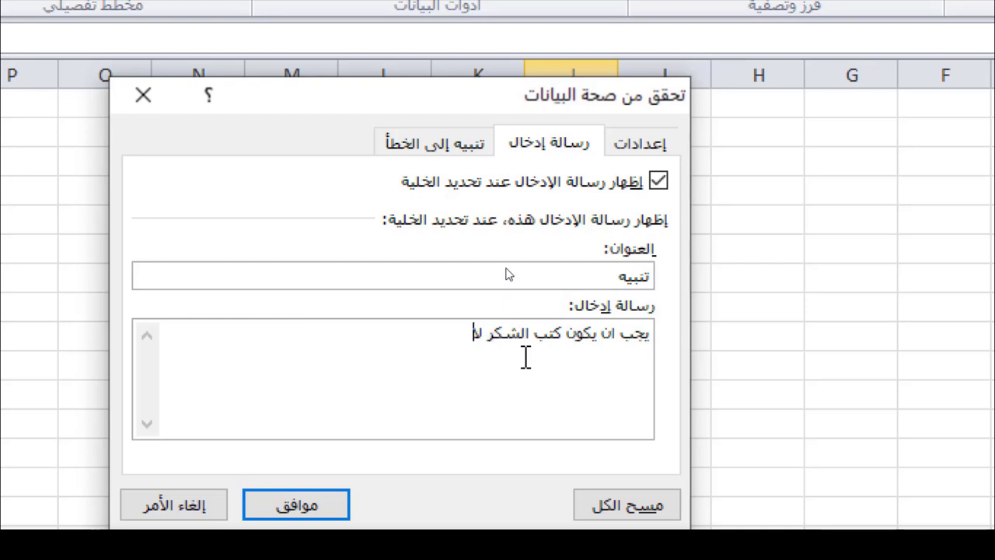
pyautogui.write('ا تتجاوز')
pyautogui.press('BackSpace')
pyautogui.write('3 ك')
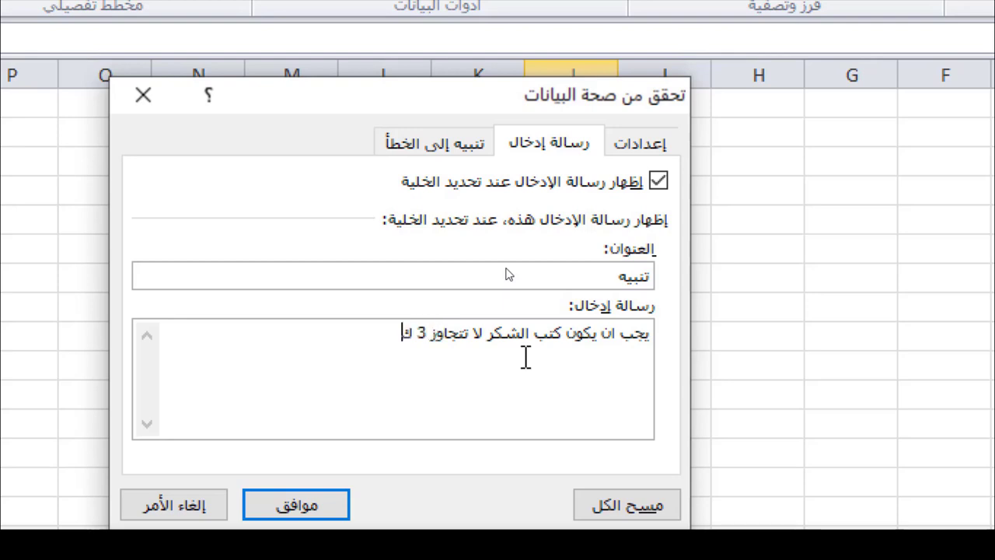
pyautogui.write('تب شكر في الست')
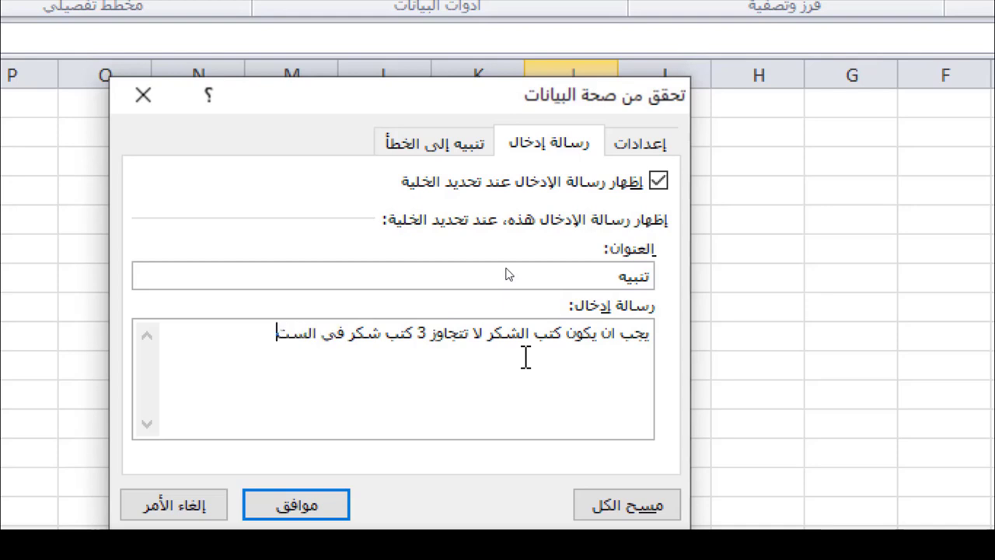
pyautogui.press('BackSpace')
pyautogui.write('نة')
pyautogui.hotkey('ctrl', 'a')
# Add a Stop error alert titled تحذير with the same message, and apply the validation.
pyautogui.click(452, 151)
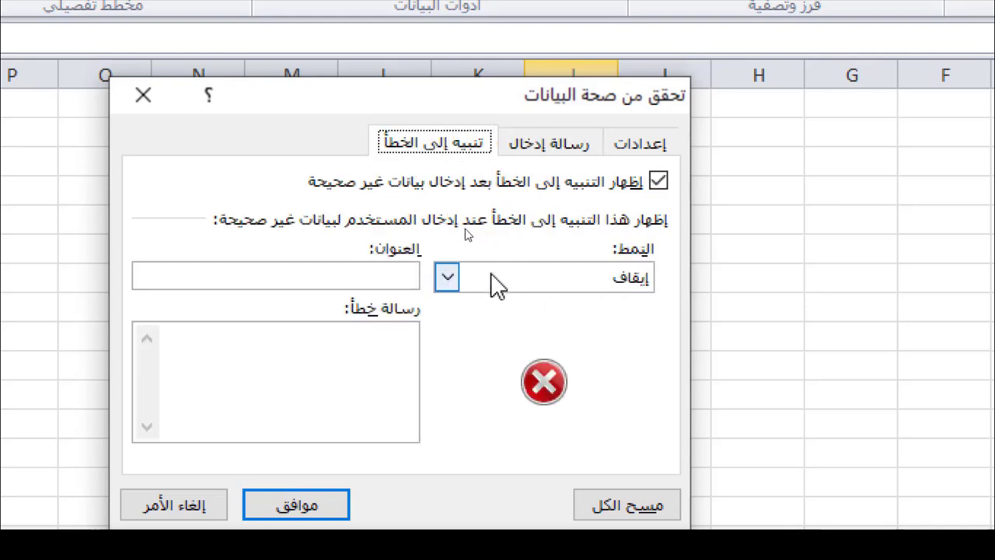
pyautogui.click(400, 275)
pyautogui.click(448, 277)
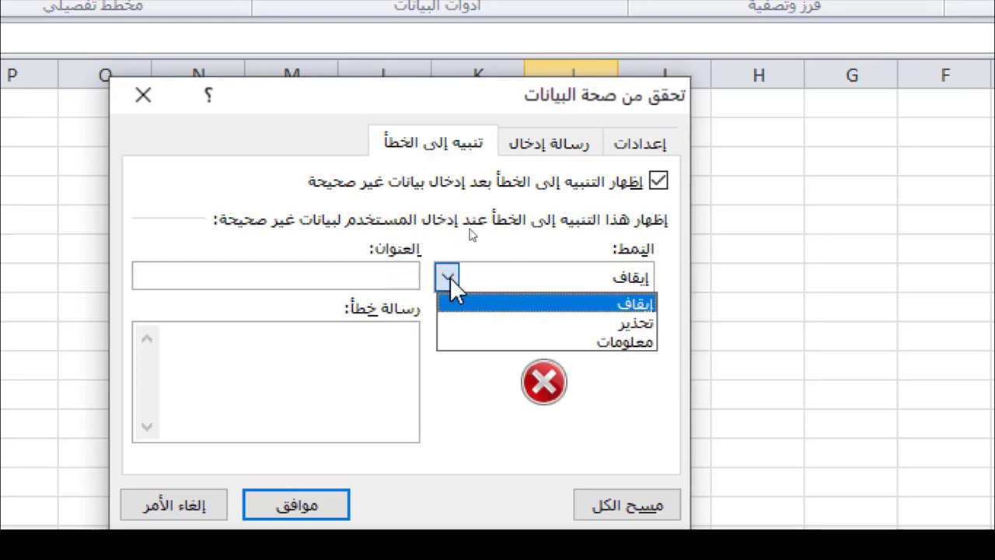
pyautogui.click(568, 305)
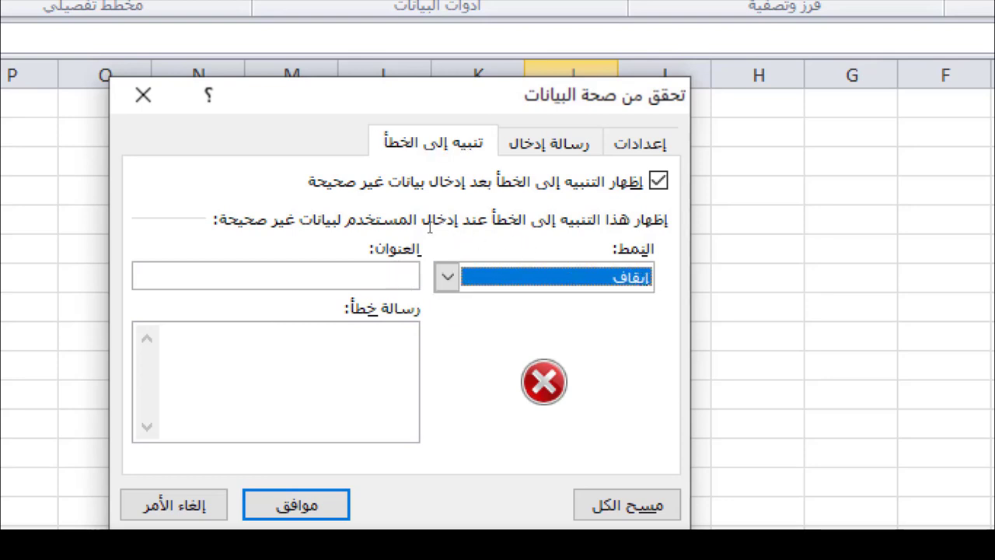
pyautogui.click(370, 275)
pyautogui.write('تحذير')
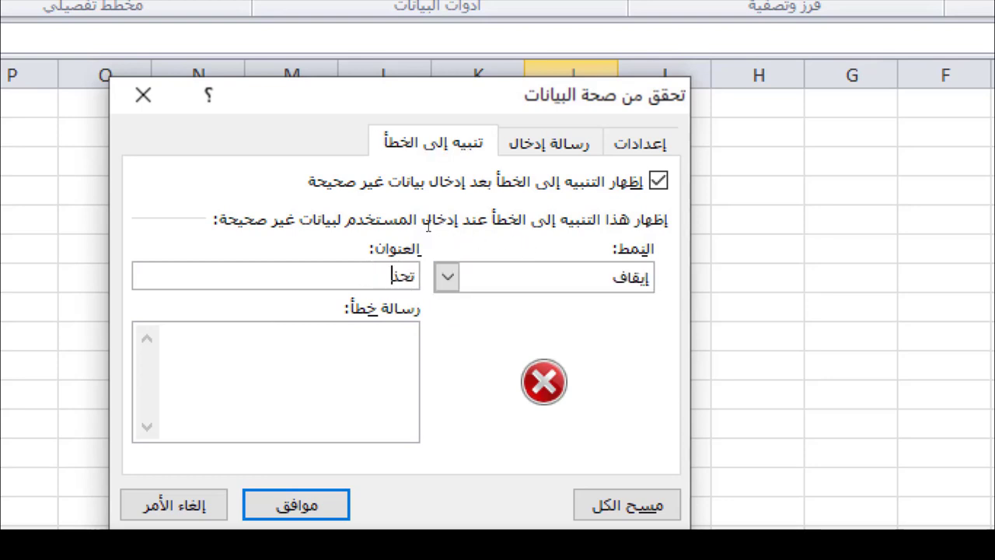
pyautogui.click(338, 351)
pyautogui.write('يجب ان يكون لا تتجاوز كتب الشكر 3 كتب في السنة')
pyautogui.press('Return')
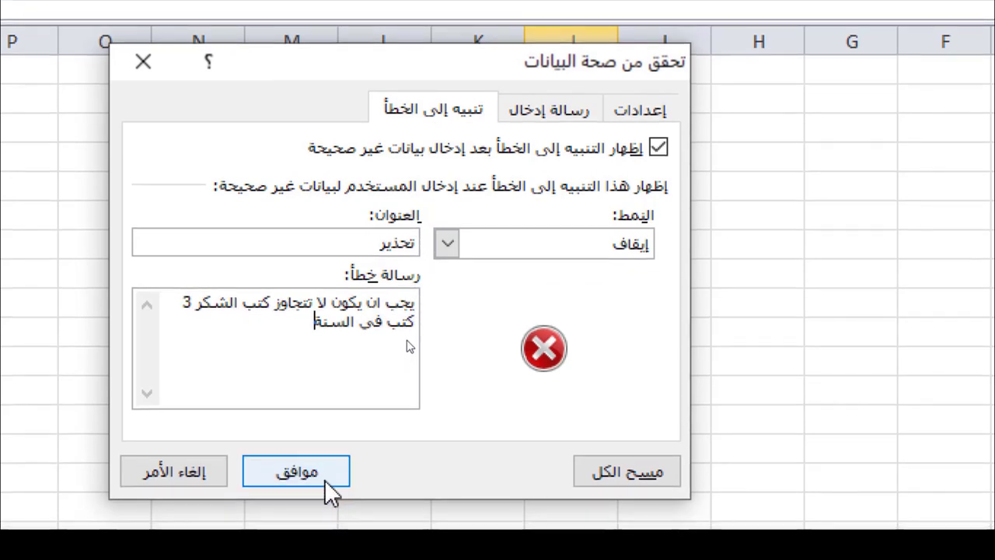
pyautogui.click(328, 505)
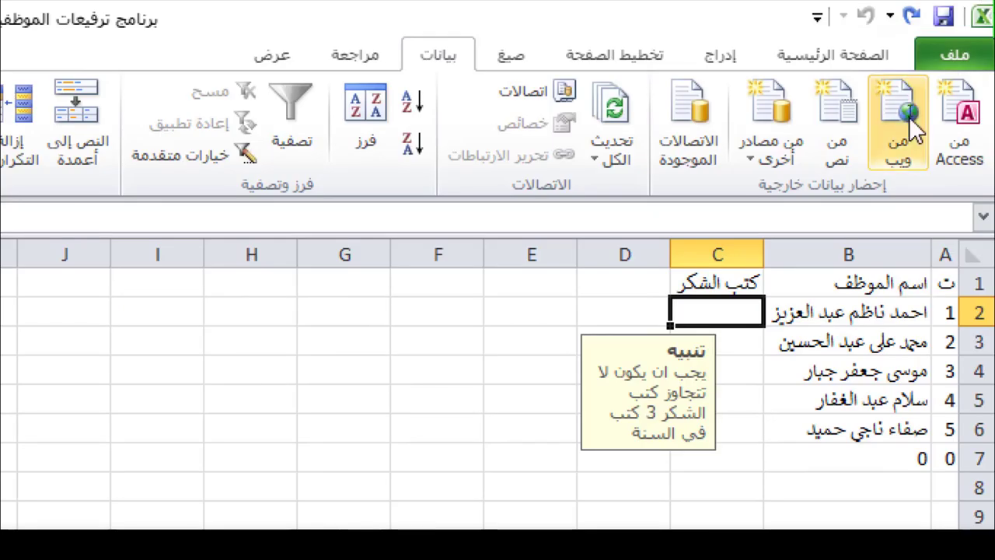
# Test C2 by entering 1, 2, 3, then 4, and cancel the rejected 4.
pyautogui.moveTo(723, 401); pyautogui.dragTo(777, 401)
pyautogui.click(733, 313)
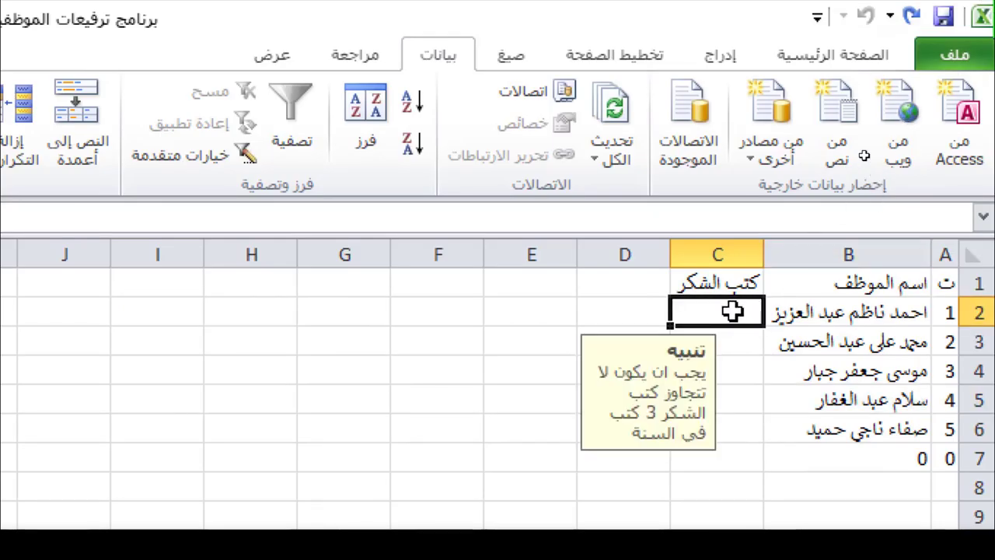
pyautogui.write('1')
pyautogui.press('Return')
pyautogui.click(733, 312)
pyautogui.write('2')
pyautogui.press('Return')
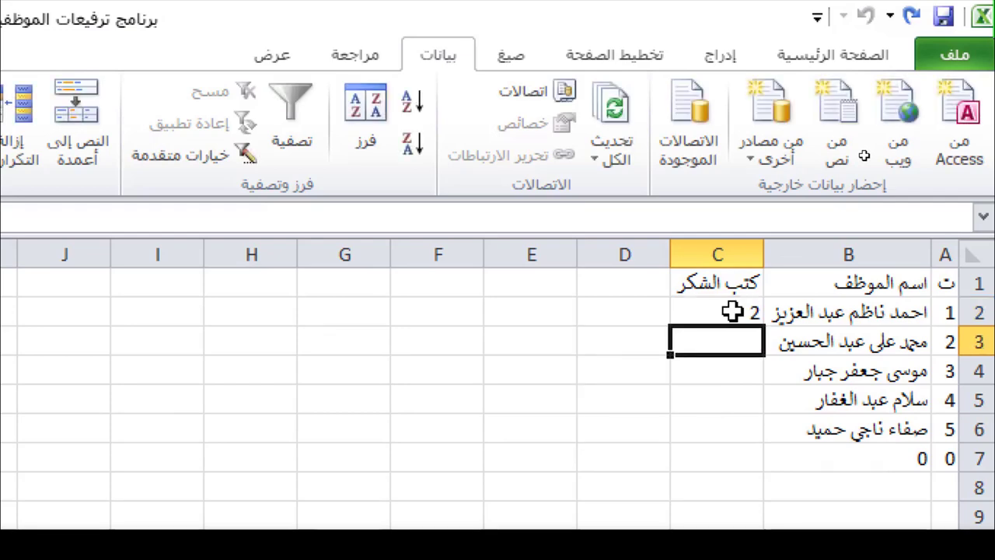
pyautogui.click(733, 313)
pyautogui.write('3')
pyautogui.press('Return')
pyautogui.click(734, 313)
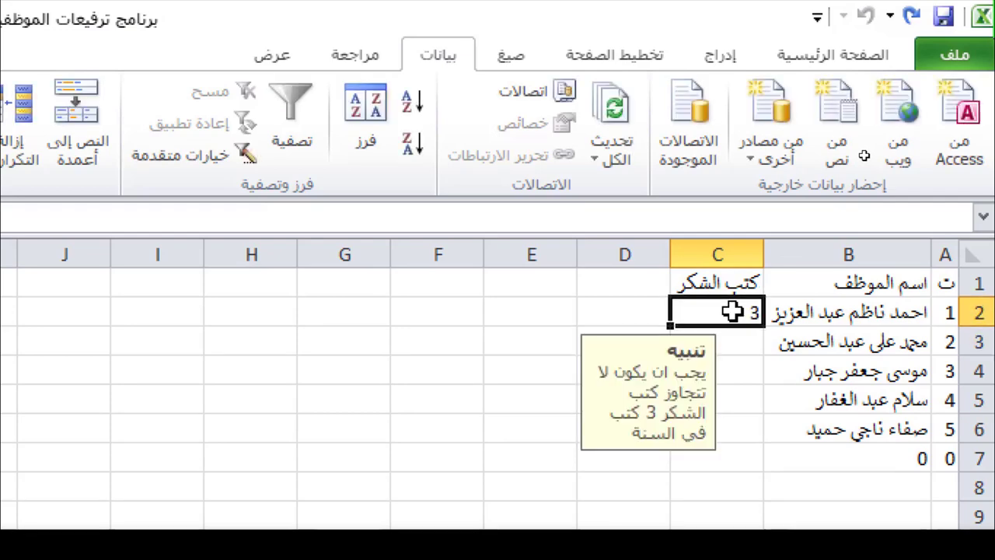
pyautogui.write('4')
pyautogui.press('Return')
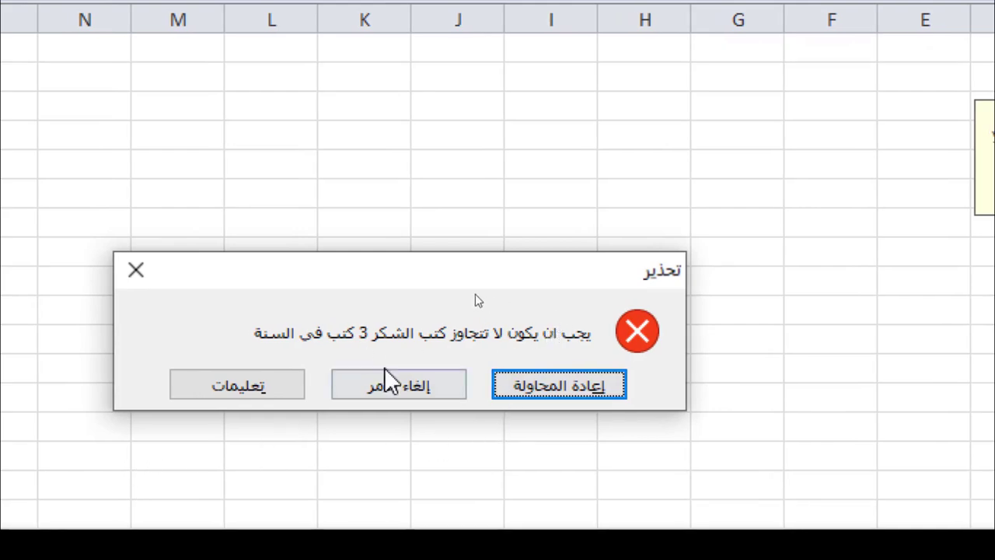
pyautogui.click(386, 373)
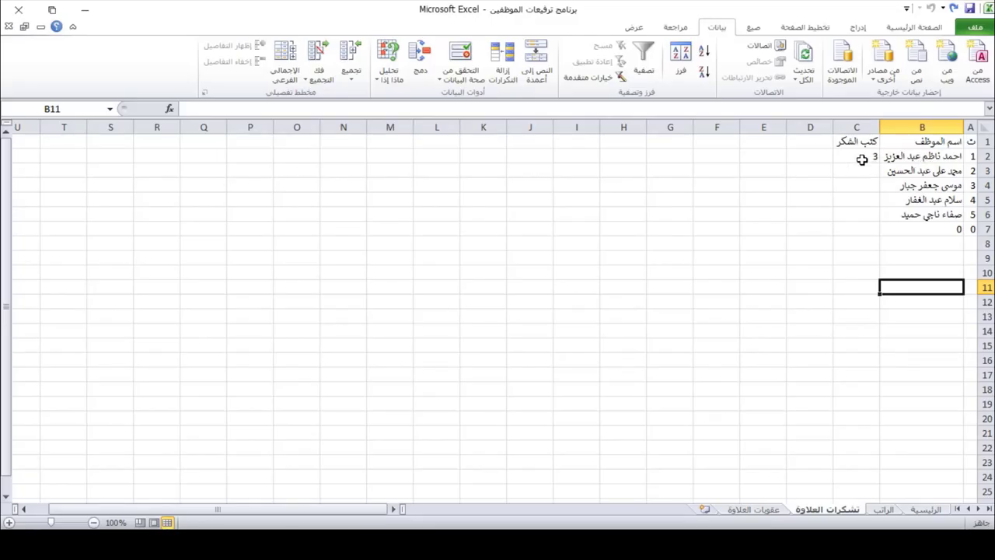
# Keep 3 in C2 and enter 2 and 1 letters in C3 and C4.
pyautogui.click(862, 159)
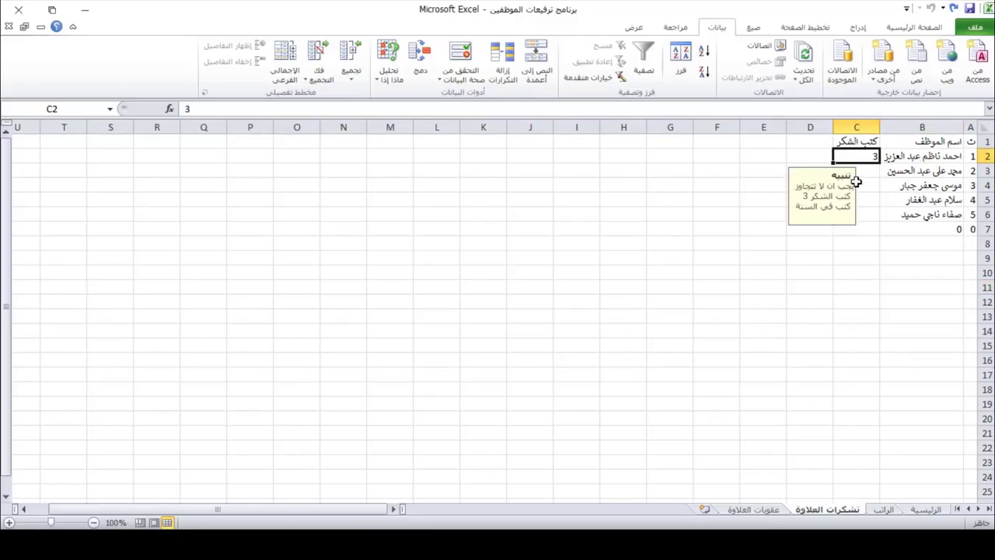
pyautogui.click(862, 172)
pyautogui.write('2')
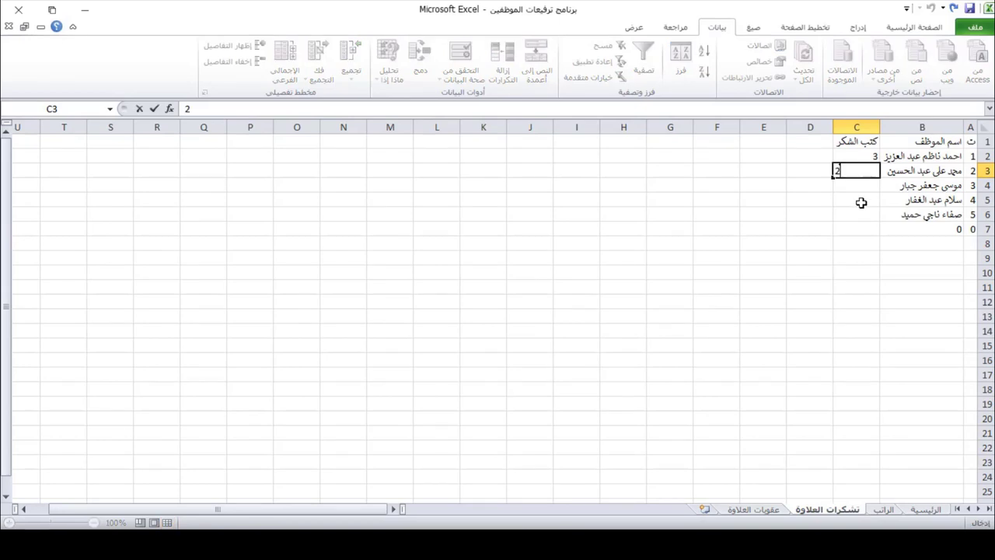
pyautogui.click(863, 184)
pyautogui.write('1')
pyautogui.click(858, 228)
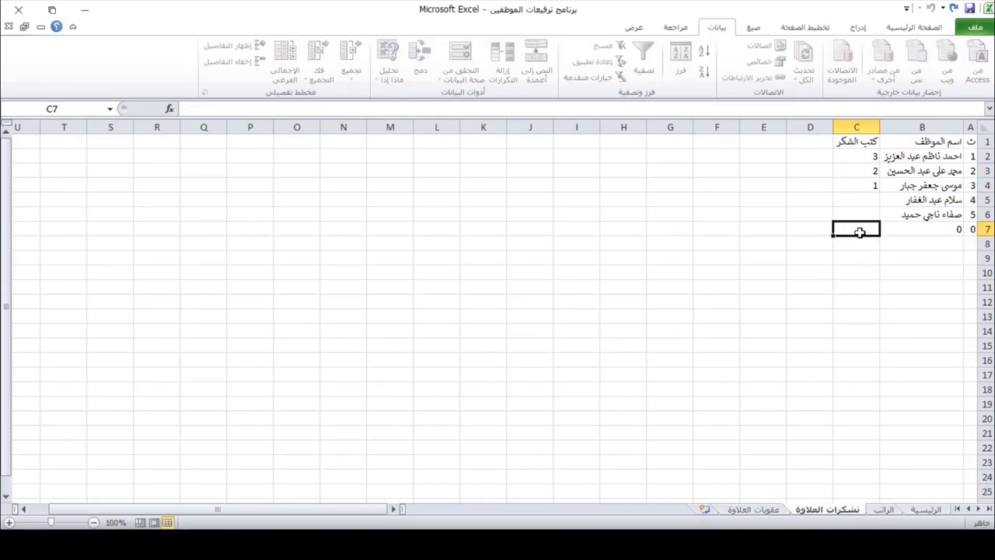
pyautogui.hotkey('ctrl', 'pageup')
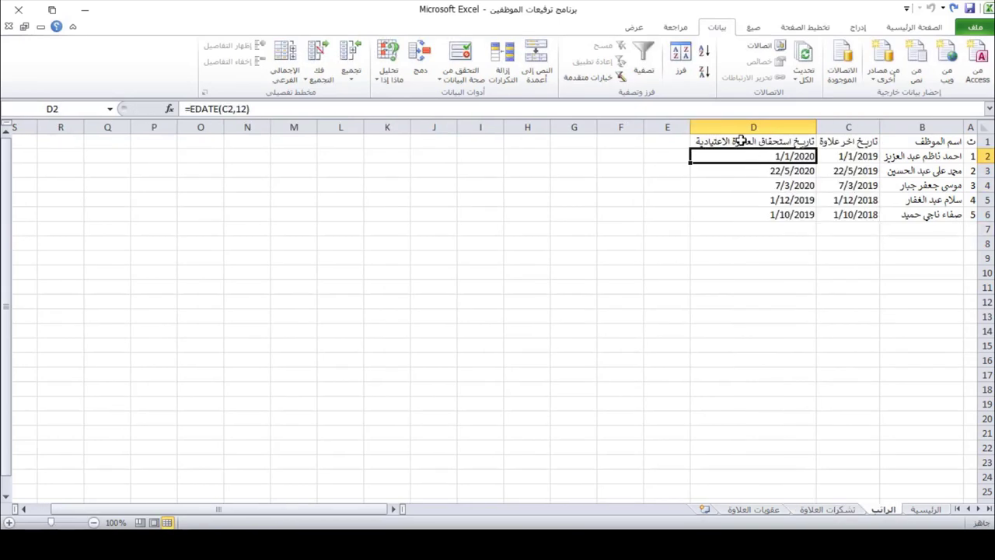
# Change D2's formula to =EDATE(C2,12-'تشكرات العلاوة'!C2).
pyautogui.click(836, 511)
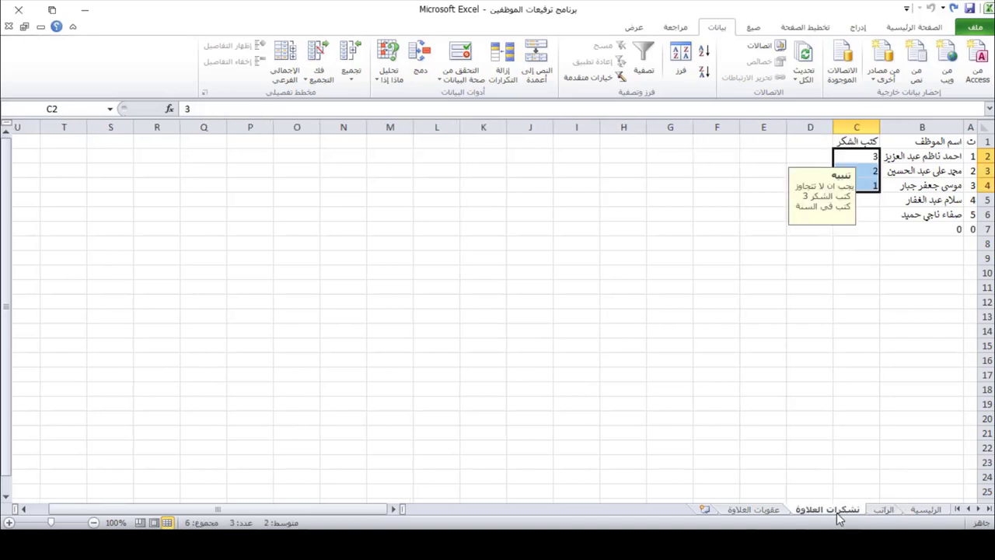
pyautogui.click(886, 510)
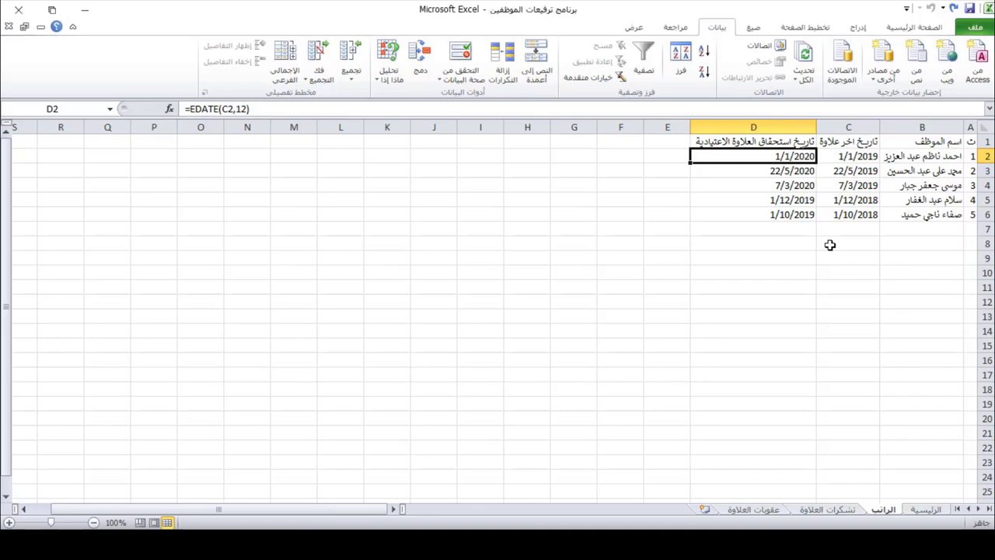
pyautogui.click(729, 227)
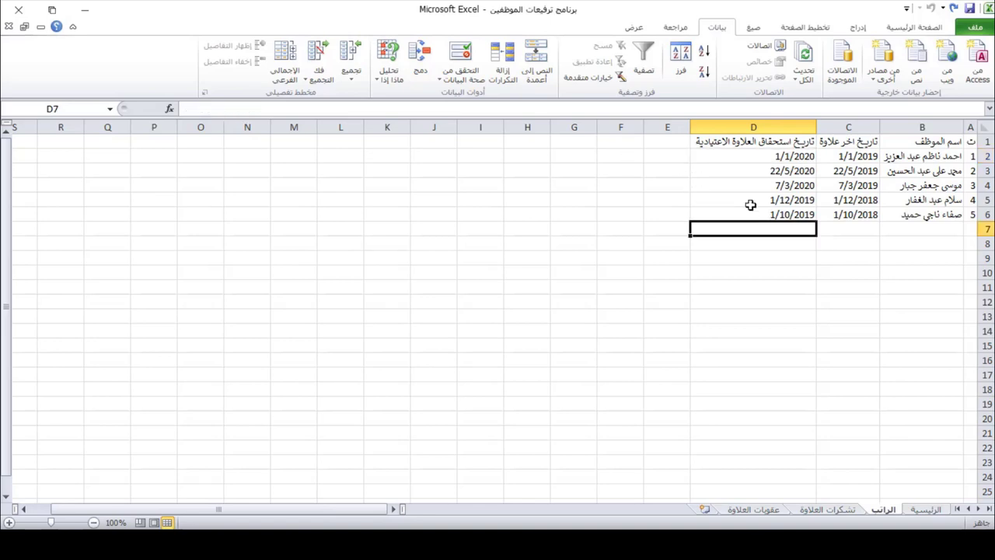
pyautogui.click(766, 156)
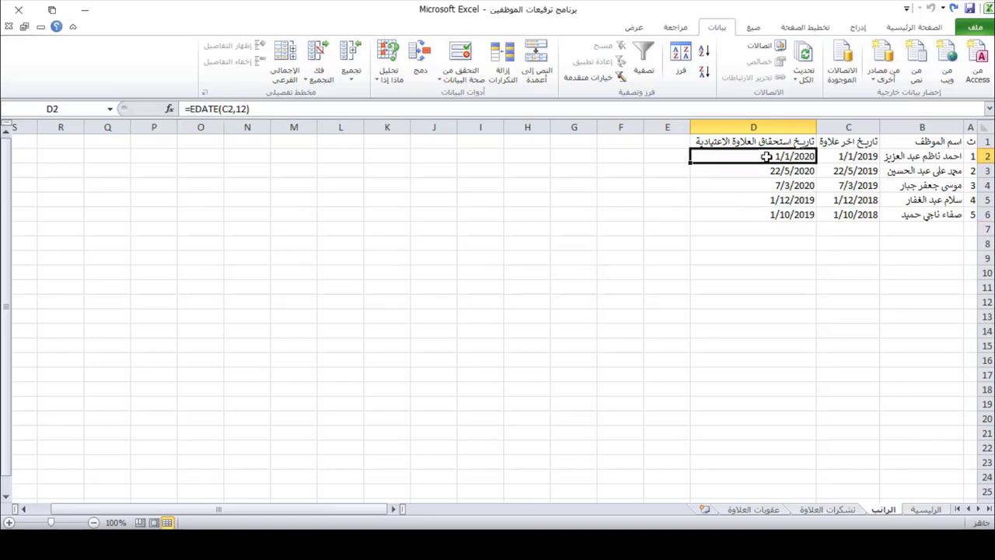
pyautogui.click(243, 108)
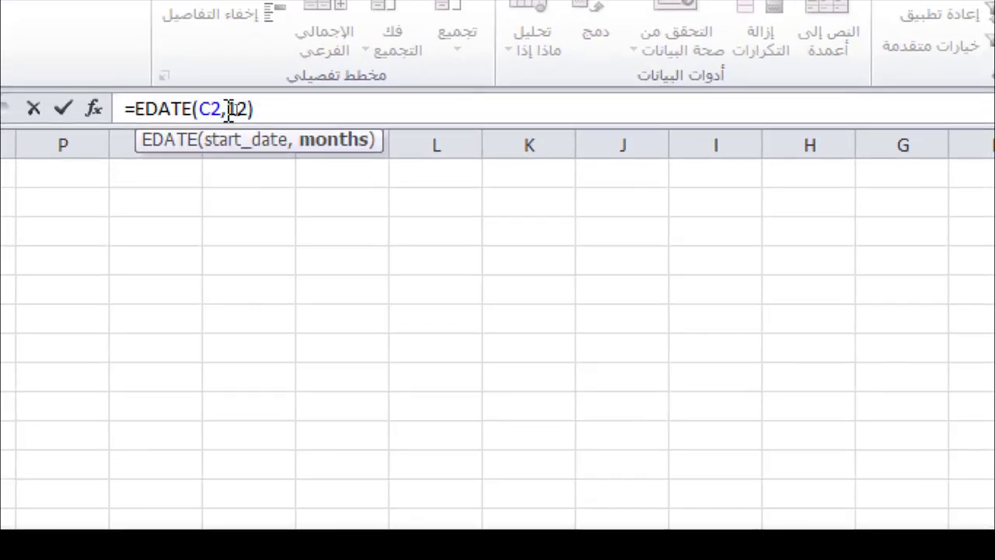
pyautogui.doubleClick(233, 107)
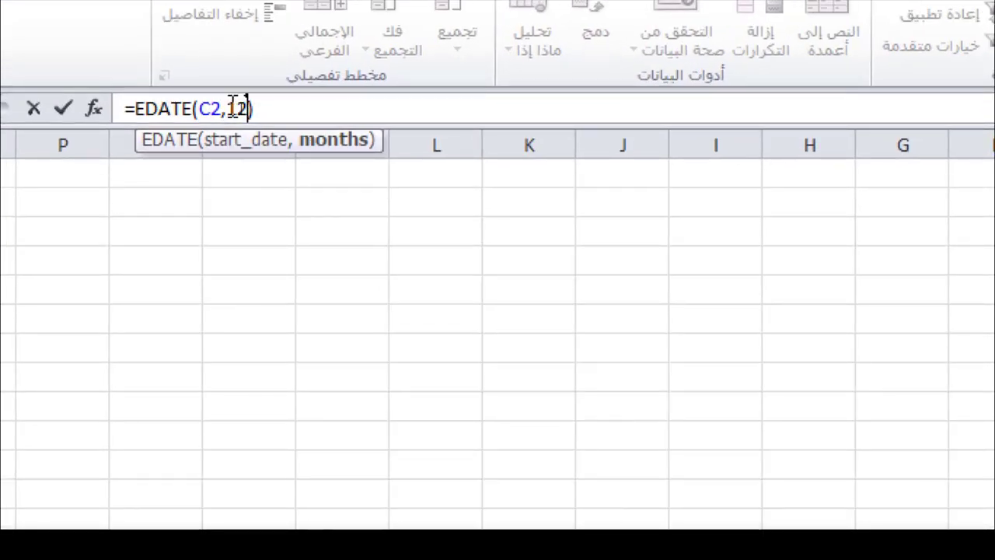
pyautogui.write('12')
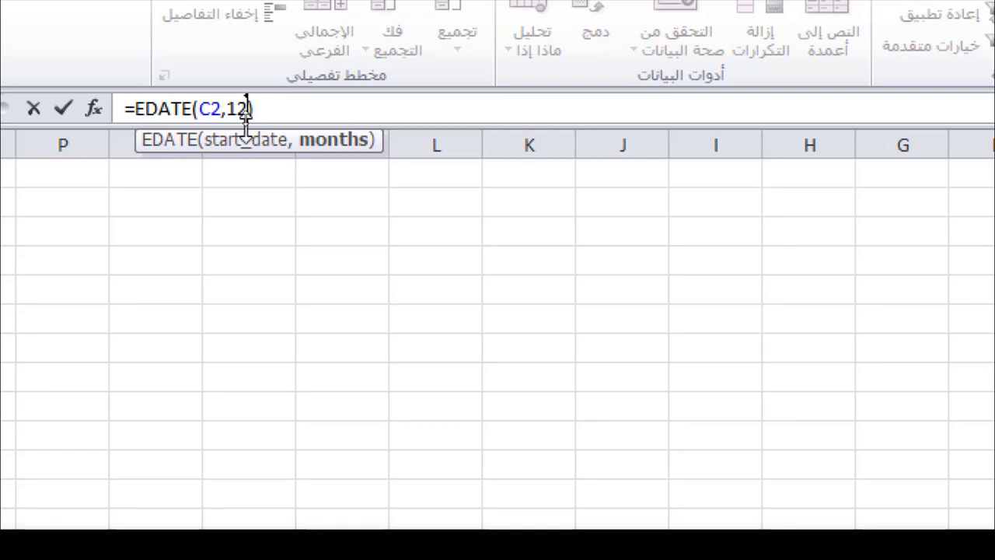
pyautogui.write('-')
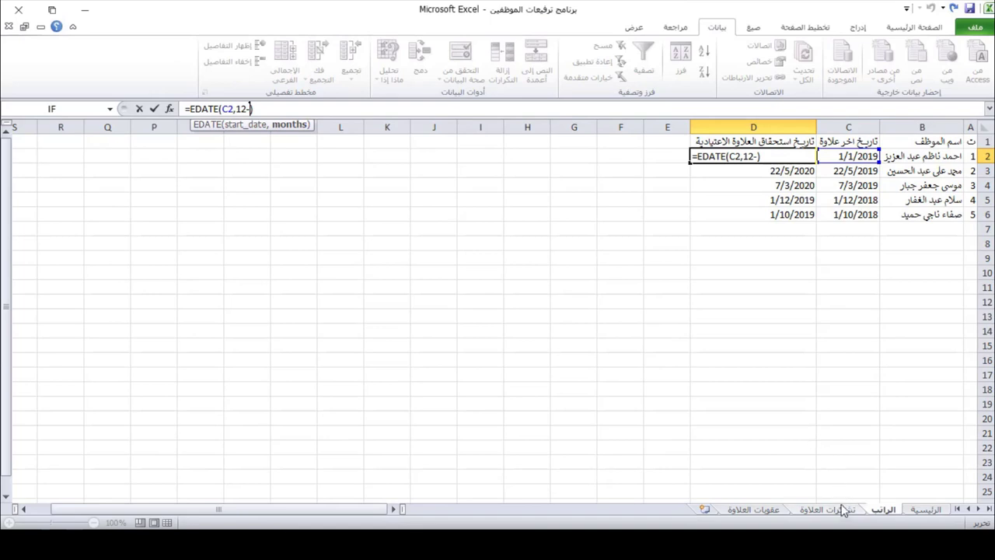
pyautogui.click(842, 511)
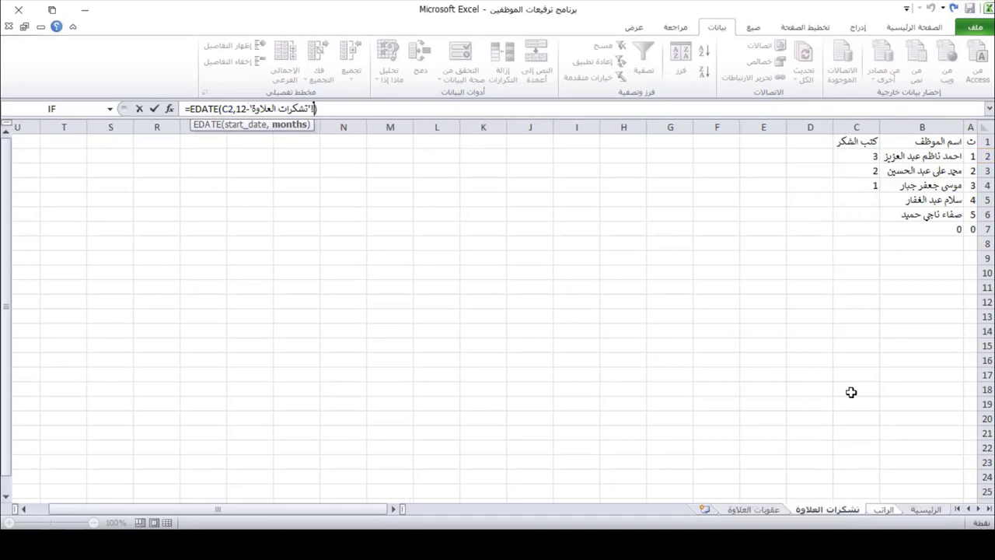
pyautogui.click(865, 157)
pyautogui.press('Return')
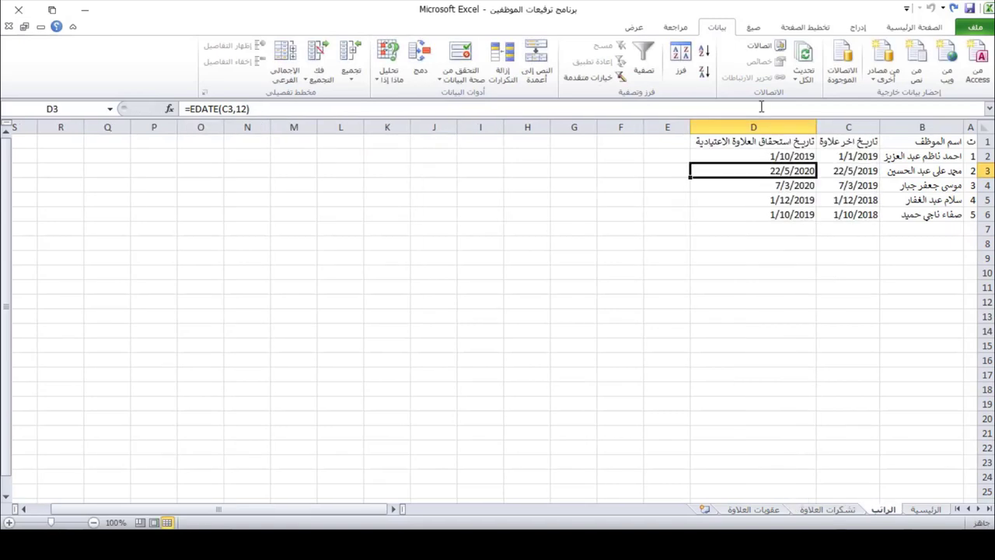
# Fill the EDATE due-date formula down to D6 for all employees.
pyautogui.click(788, 158)
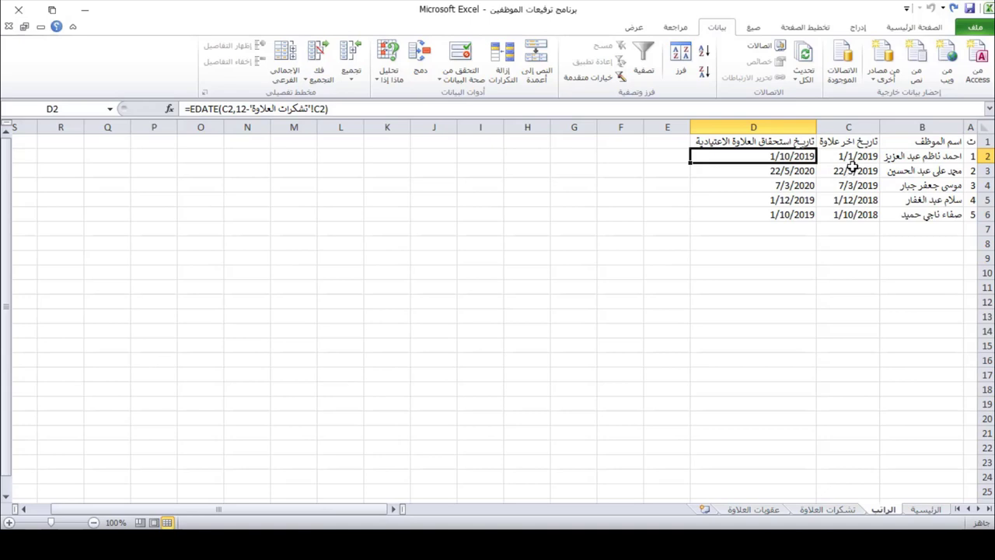
pyautogui.doubleClick(692, 161)
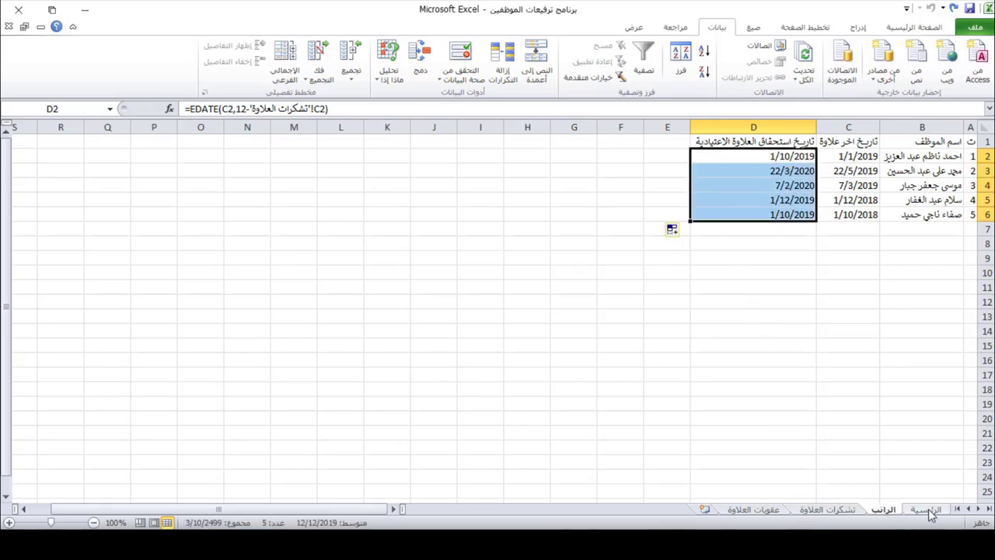
pyautogui.click(841, 510)
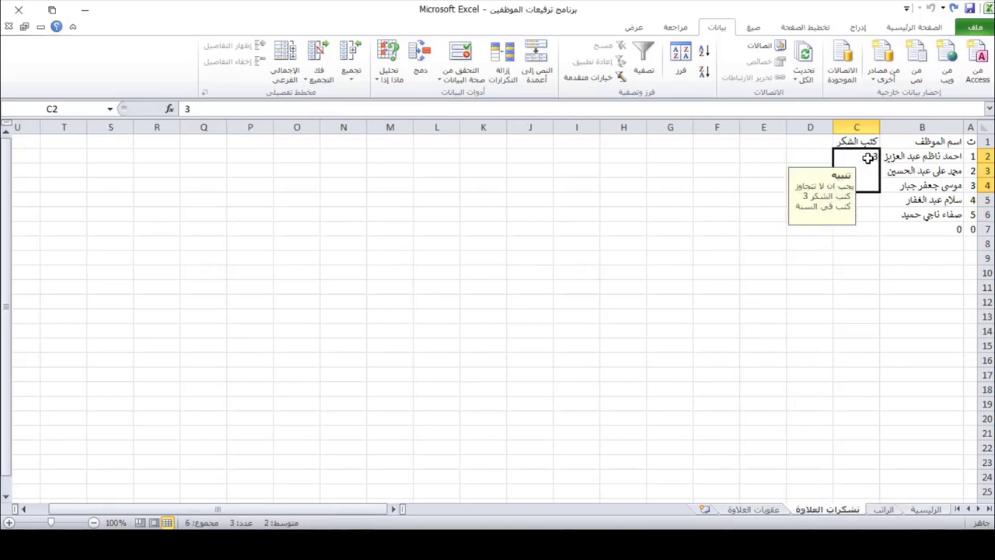
# Fill the count 3 down through C7, then clear C2:C7.
pyautogui.hotkey('ctrl', 'd')
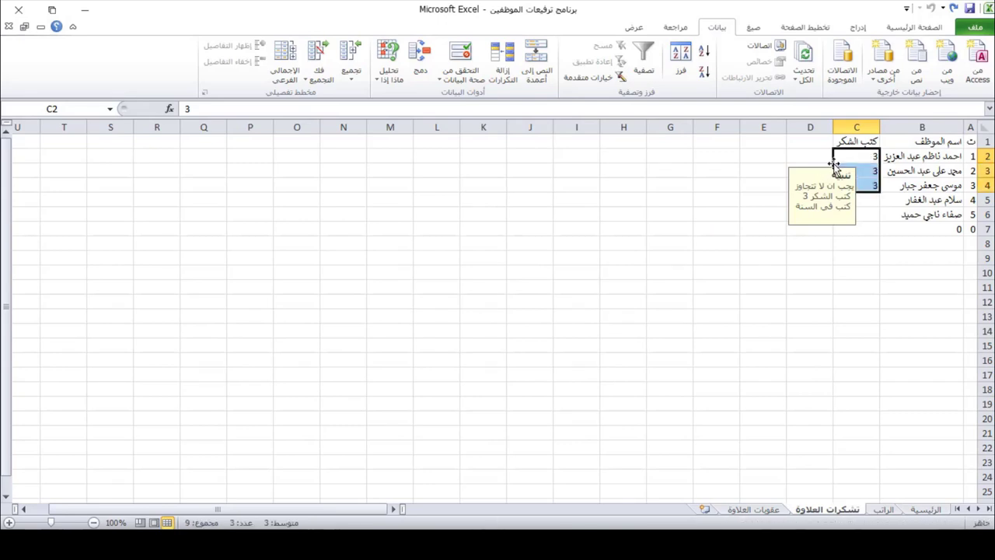
pyautogui.click(859, 200)
pyautogui.click(843, 189)
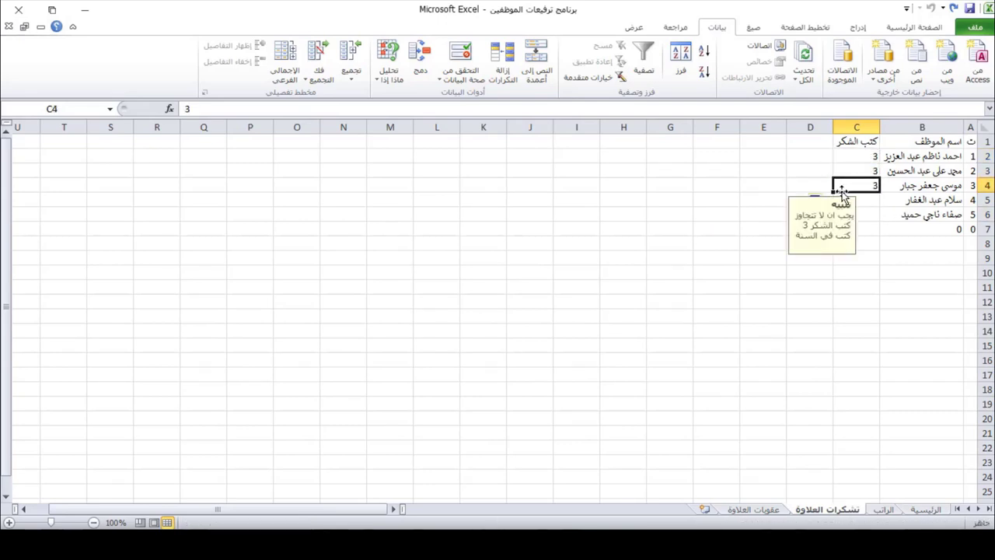
pyautogui.moveTo(834, 191); pyautogui.dragTo(856, 232)
pyautogui.click(863, 286)
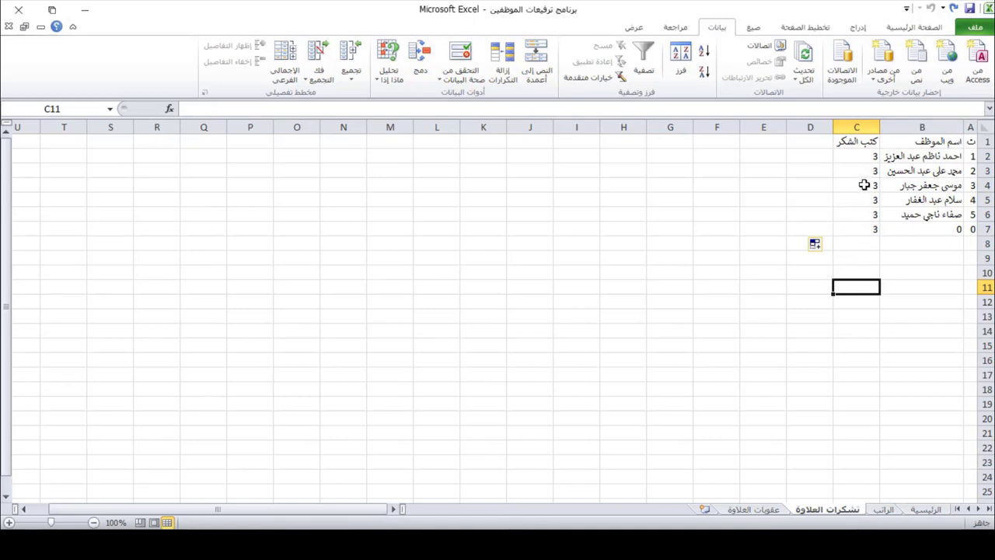
pyautogui.moveTo(864, 161); pyautogui.dragTo(862, 230)
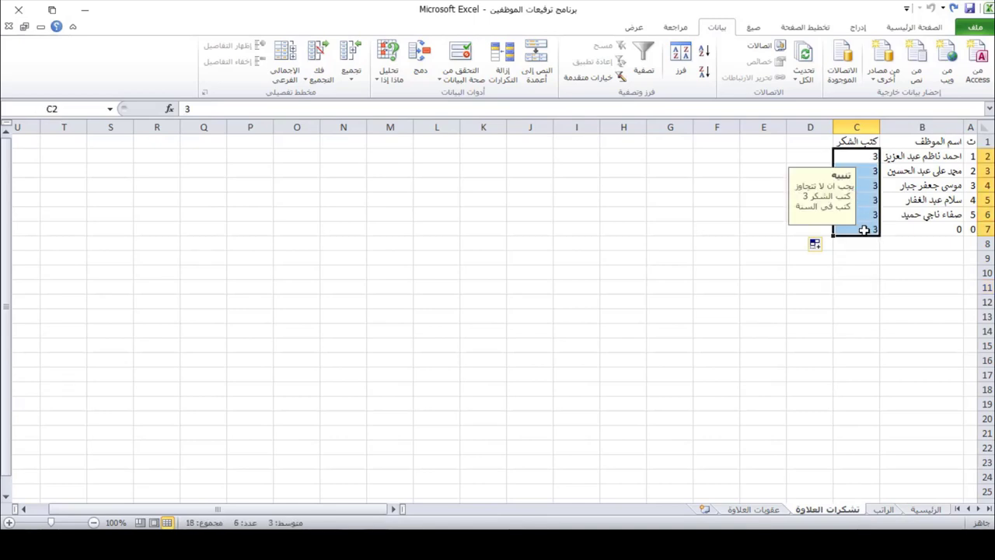
pyautogui.press('Delete')
# Enter thank-you counts 3, 2, 1 and 2 in C2:C5.
pyautogui.click(862, 161)
pyautogui.write('3')
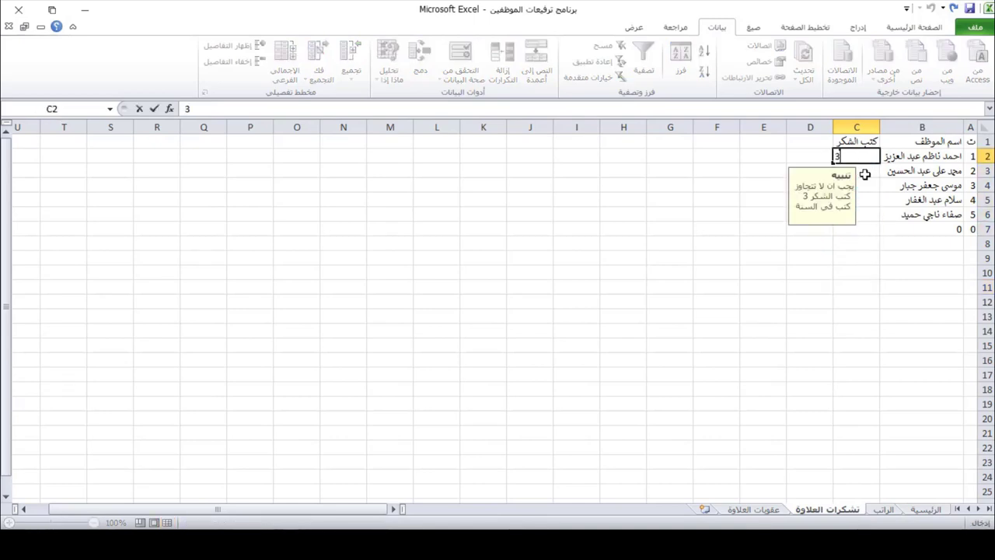
pyautogui.press('Return')
pyautogui.write('2')
pyautogui.press('Return')
pyautogui.write('1')
pyautogui.press('Return')
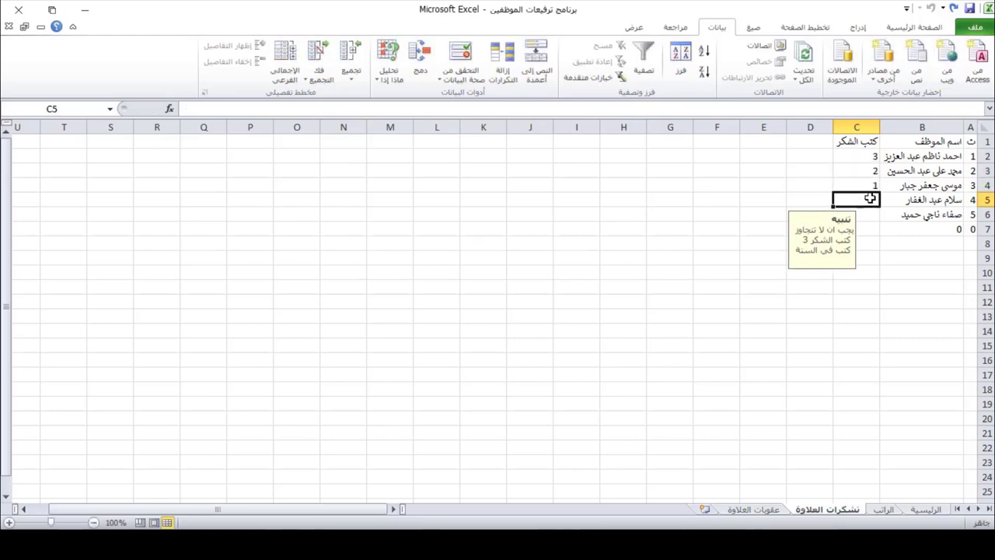
pyautogui.write('2')
pyautogui.press('Return')
pyautogui.press('Return')
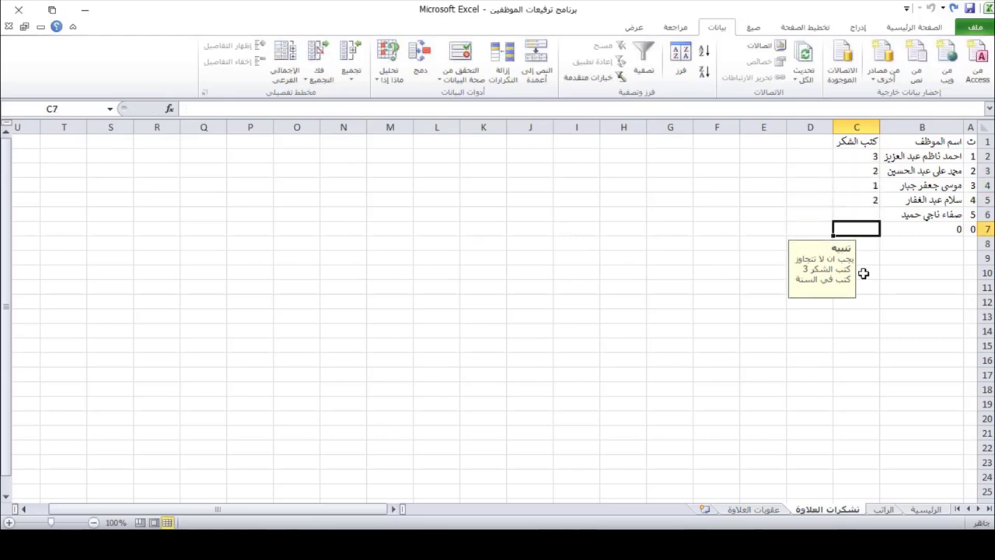
pyautogui.click(884, 509)
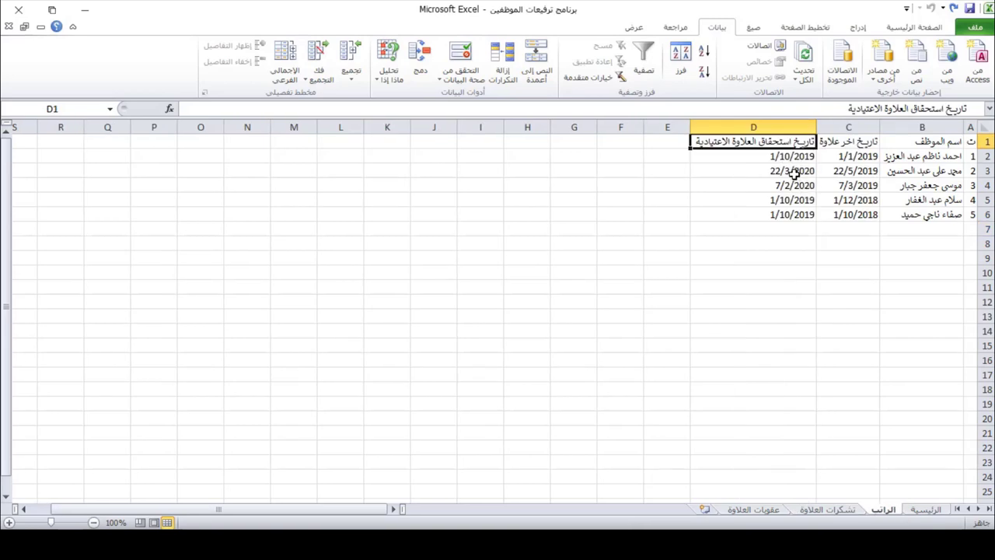
# Shorten D1 to تاريخ استحقاق العلاوة and begin an = formula in A1 of عقوبات العلاوة.
pyautogui.click(784, 155)
pyautogui.moveTo(782, 159); pyautogui.dragTo(776, 211)
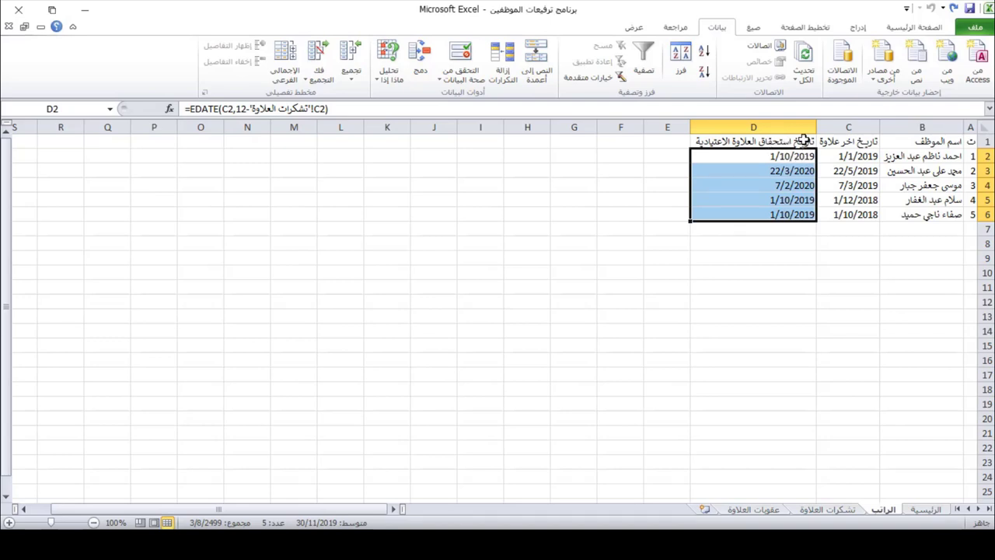
pyautogui.doubleClick(805, 141)
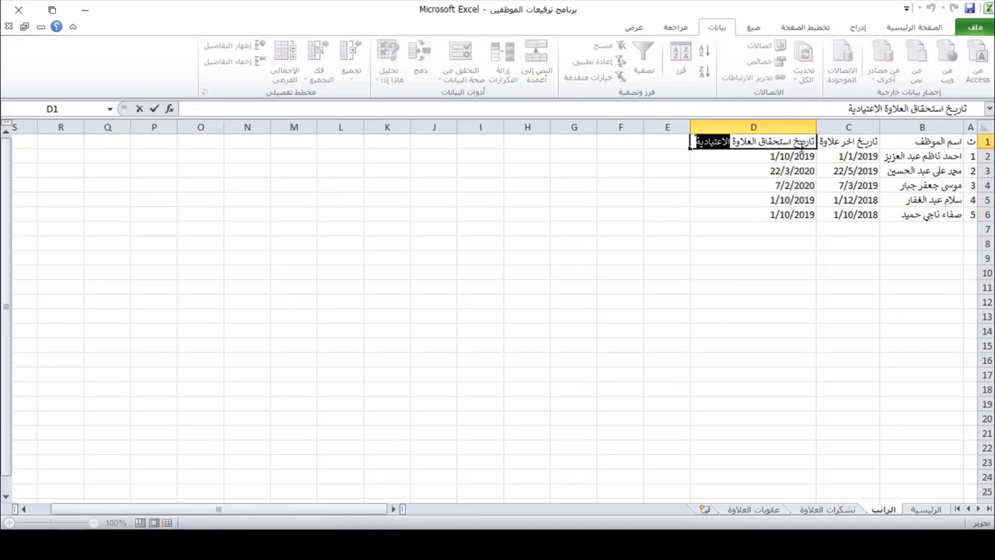
pyautogui.press('BackSpace')
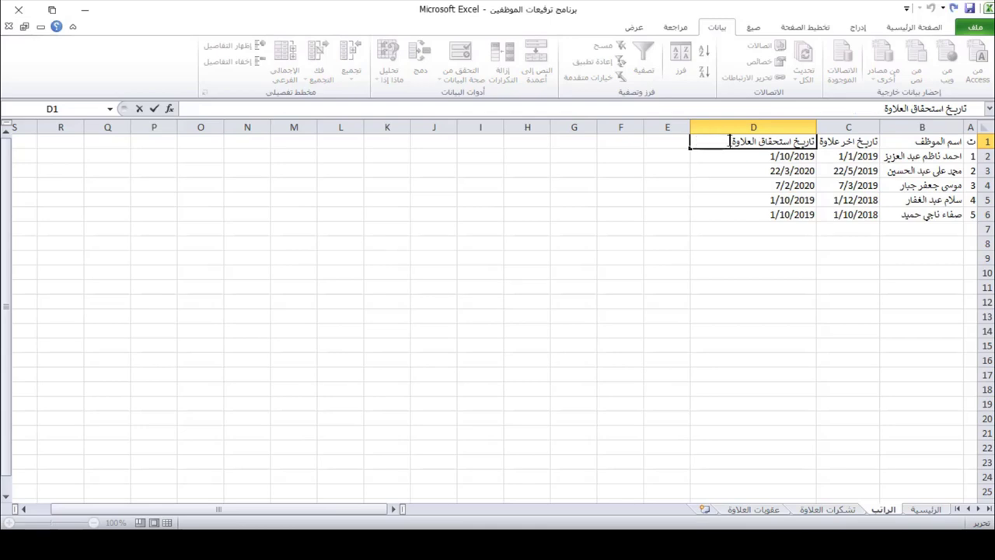
pyautogui.click(751, 167)
pyautogui.moveTo(756, 156); pyautogui.dragTo(744, 215)
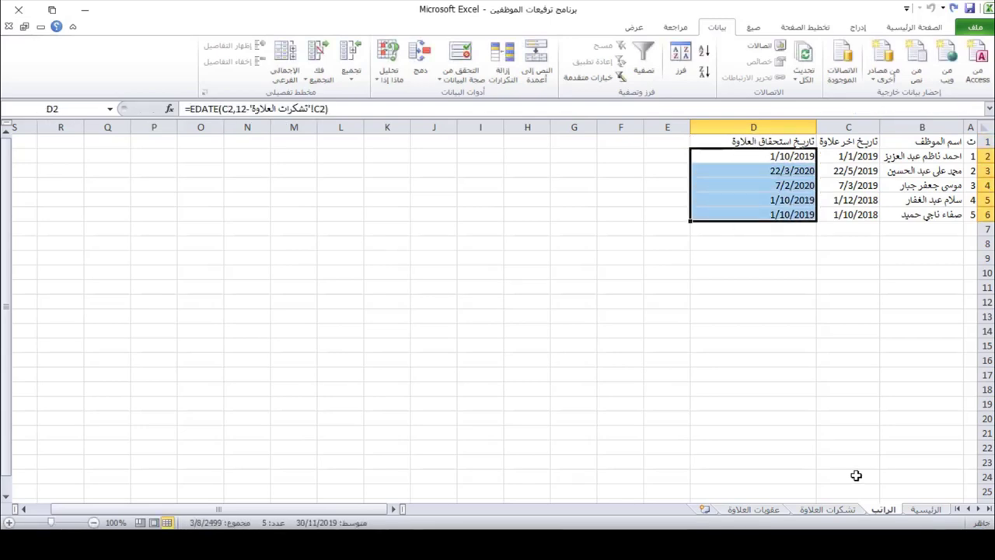
pyautogui.click(752, 510)
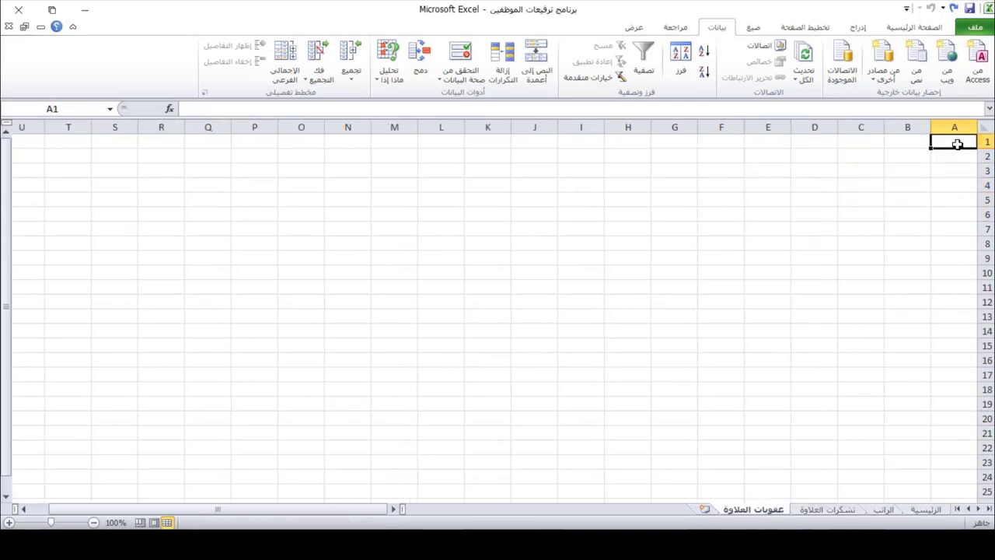
pyautogui.write('=')
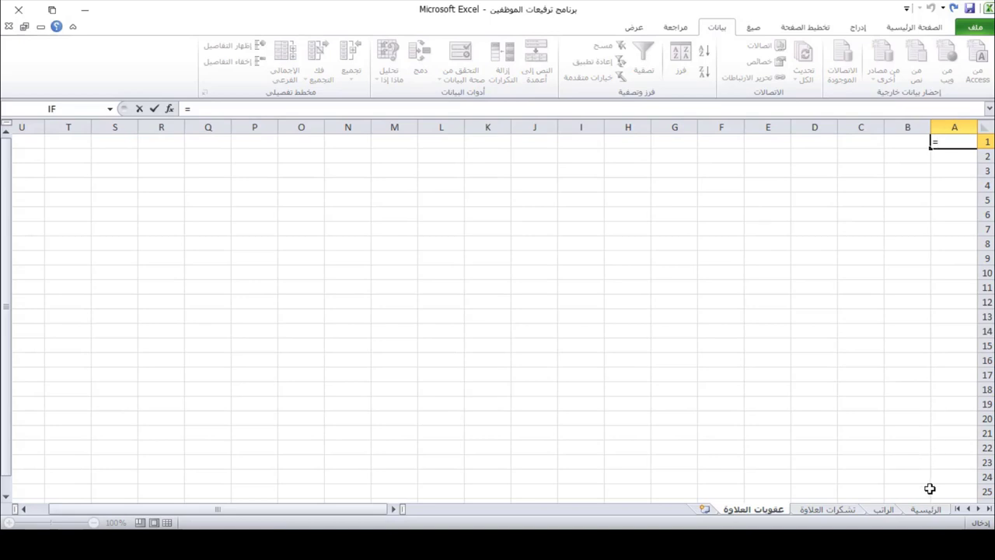
# Link A1 to الراتب!A1, fill the link down to row 8, and resize columns A and B.
pyautogui.click(891, 512)
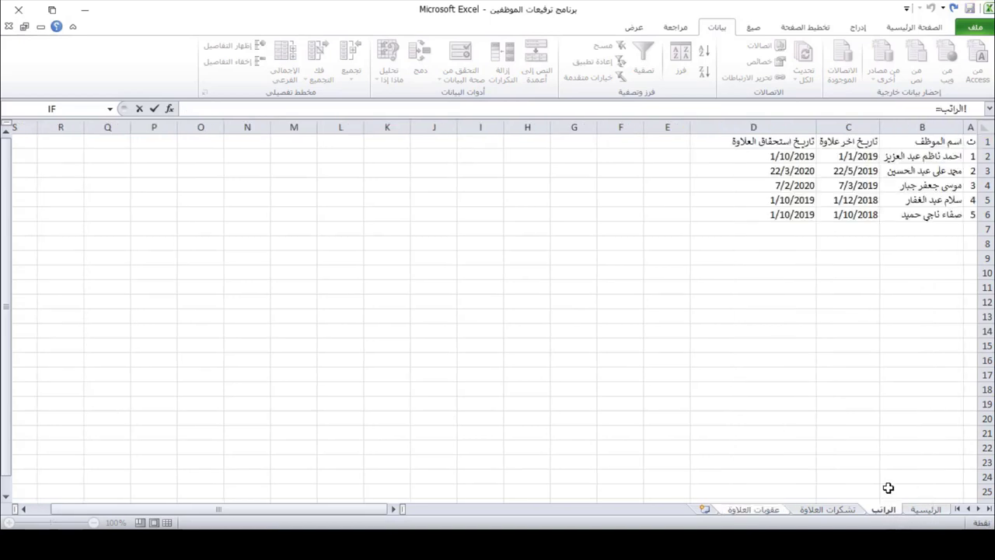
pyautogui.click(970, 141)
pyautogui.press('Return')
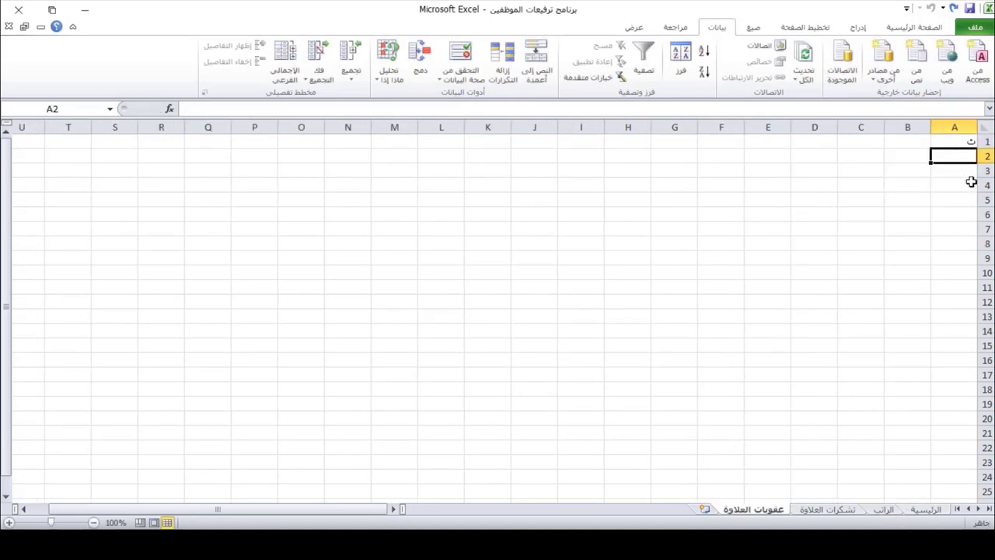
pyautogui.click(948, 140)
pyautogui.moveTo(931, 146); pyautogui.dragTo(886, 249)
pyautogui.moveTo(884, 128); pyautogui.dragTo(847, 127)
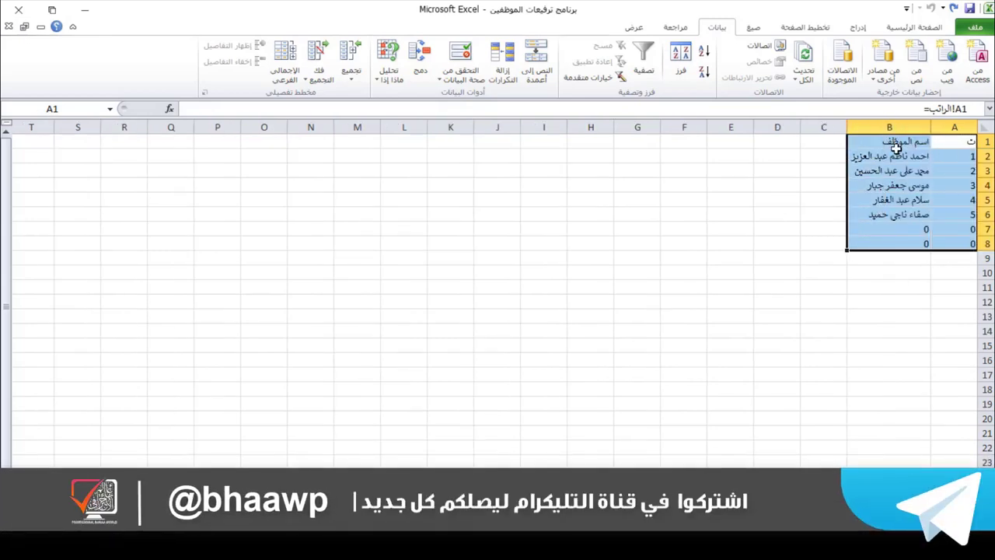
pyautogui.moveTo(930, 128); pyautogui.dragTo(964, 127)
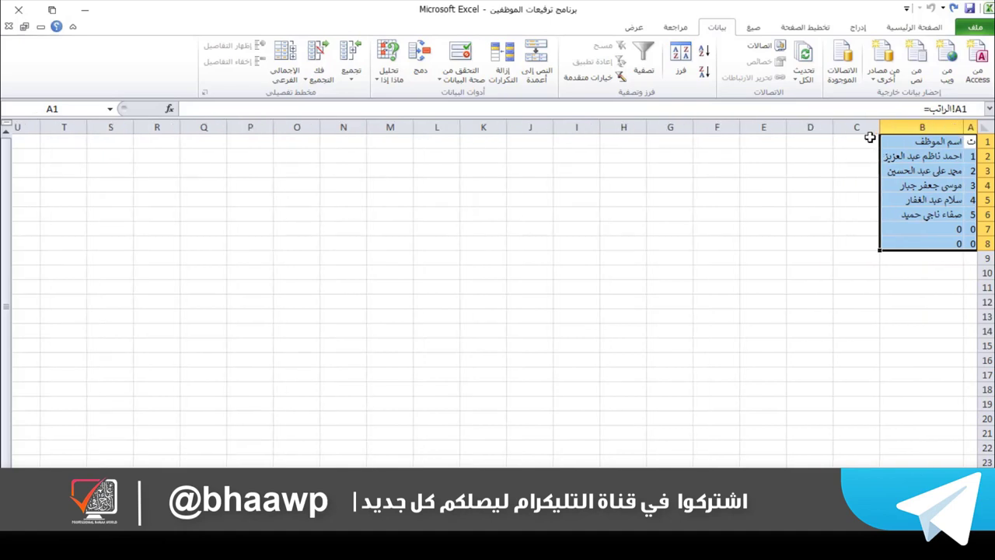
pyautogui.click(871, 140)
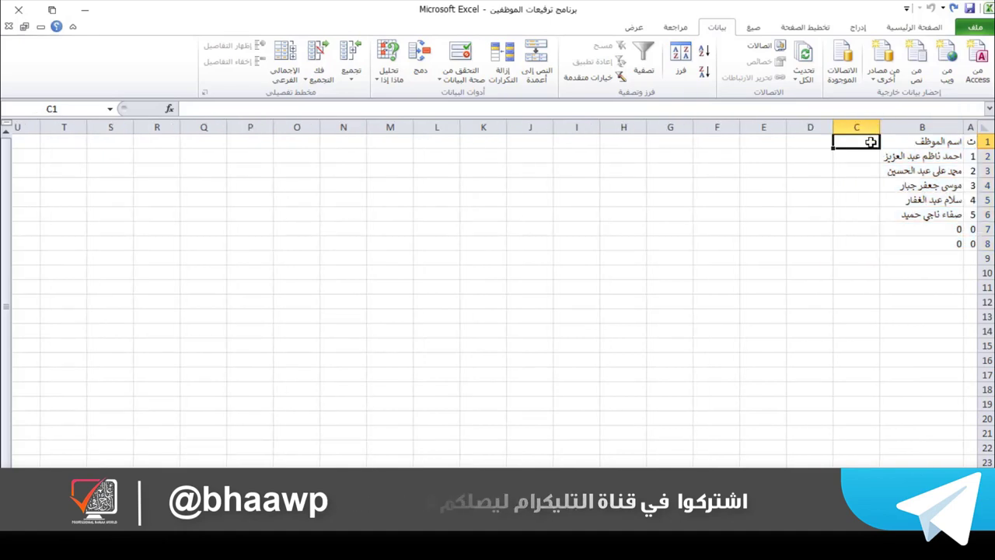
# Type the headings لفت نظر, انذار, توبيخ and المجموع into C1 through F1.
pyautogui.write('الت')
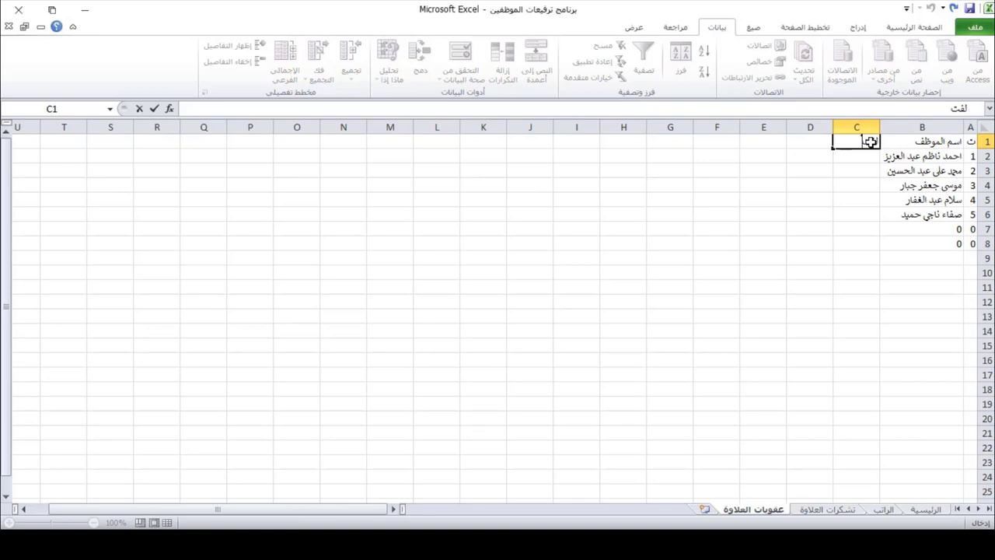
pyautogui.write(' نظر')
pyautogui.press('Tab')
pyautogui.write('انذ')
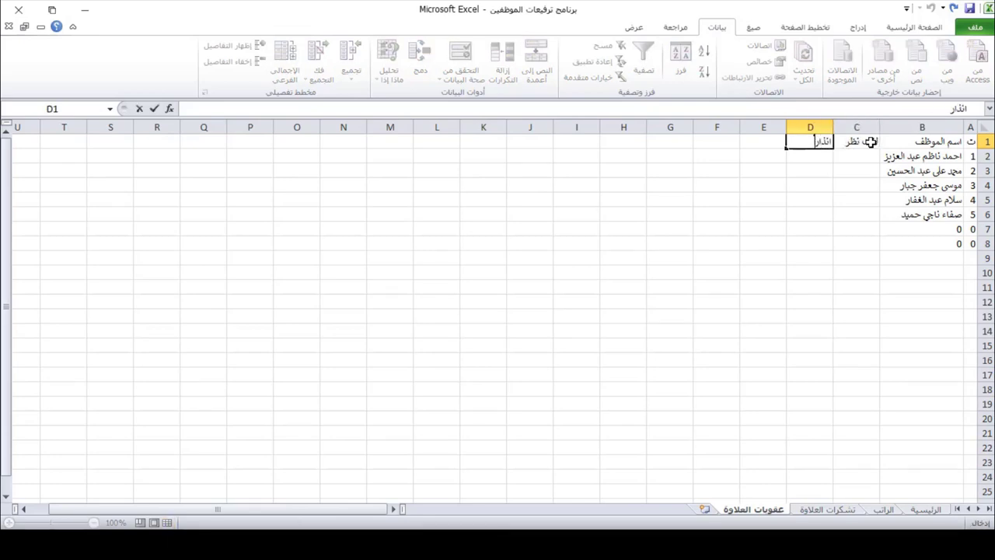
pyautogui.press('Tab')
pyautogui.write('توبي')
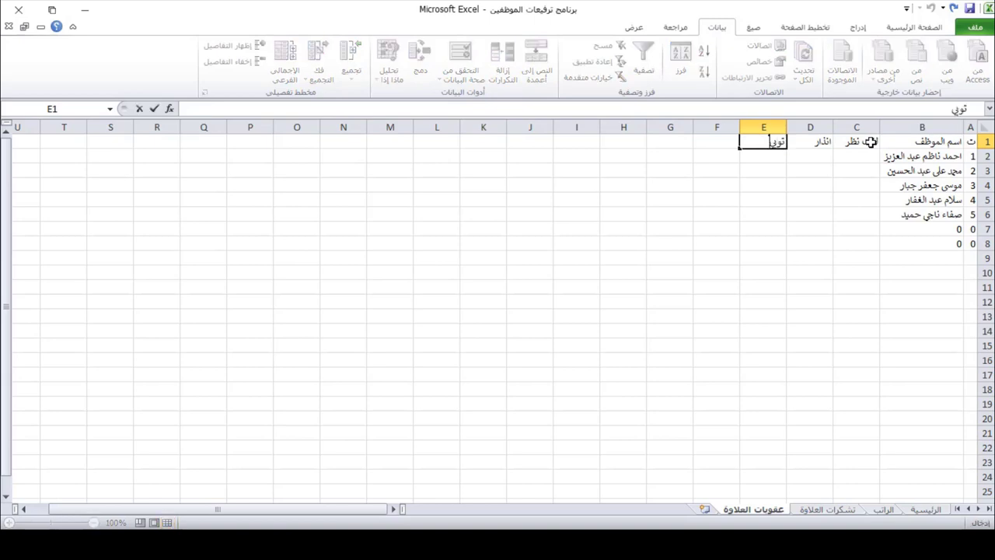
pyautogui.write('خ')
pyautogui.click(774, 205)
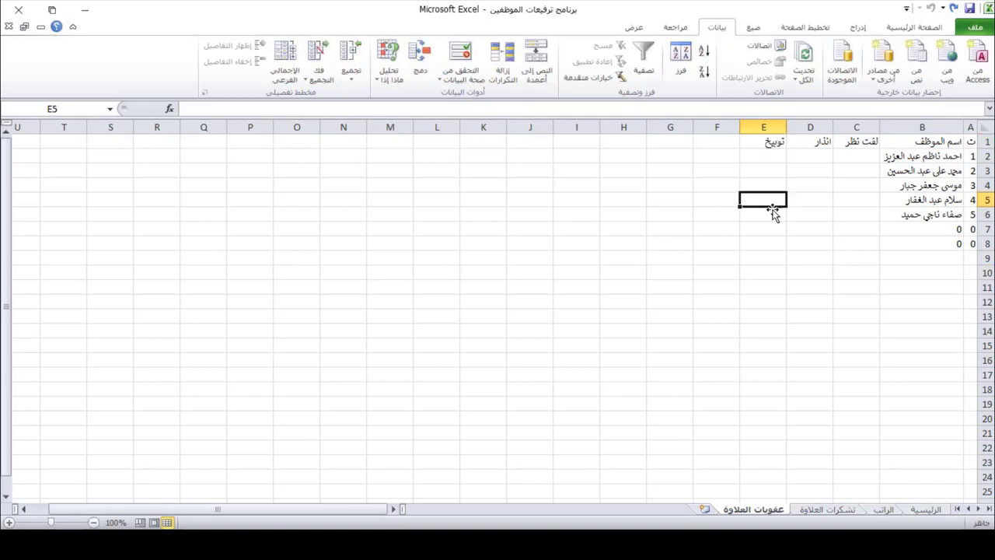
pyautogui.click(715, 140)
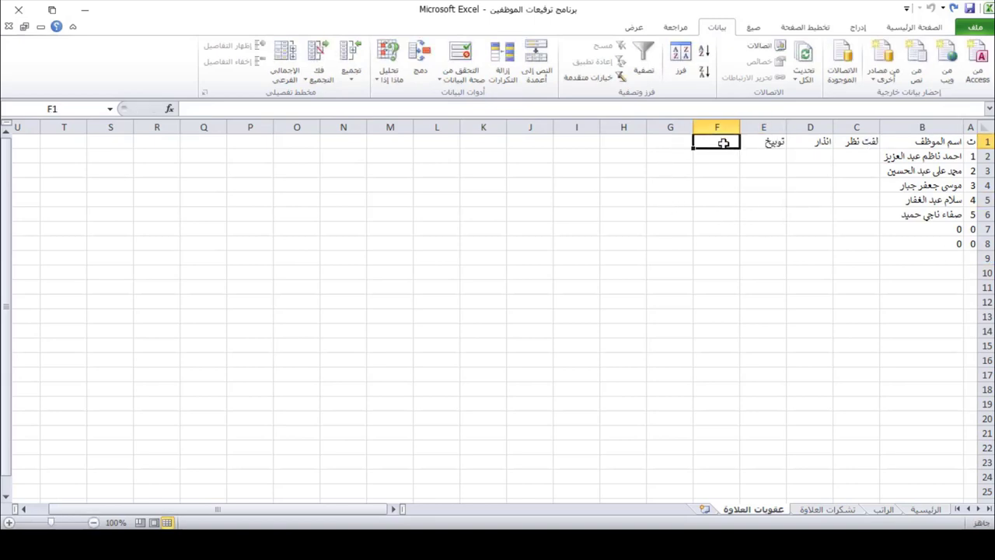
pyautogui.write('ال')
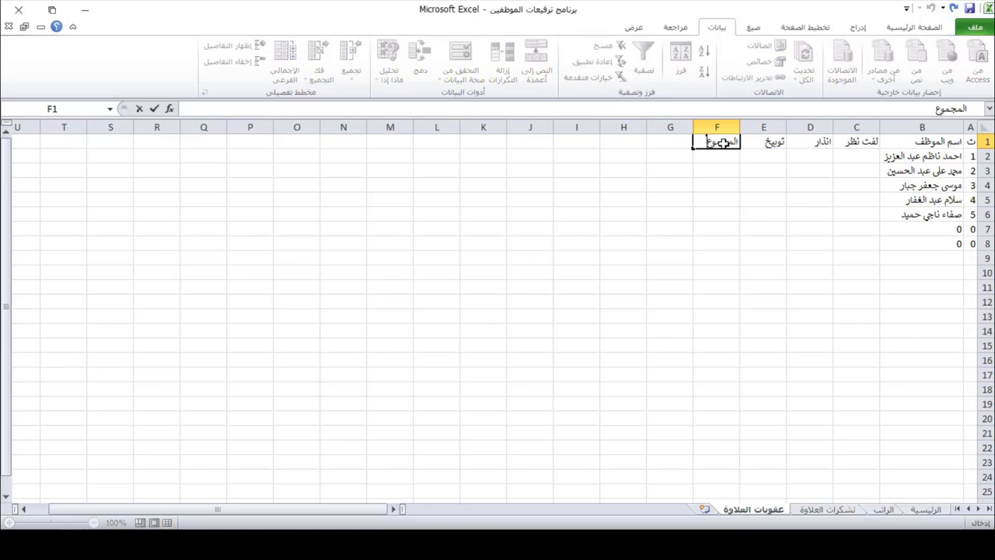
pyautogui.write('مجموع')
pyautogui.press('Return')
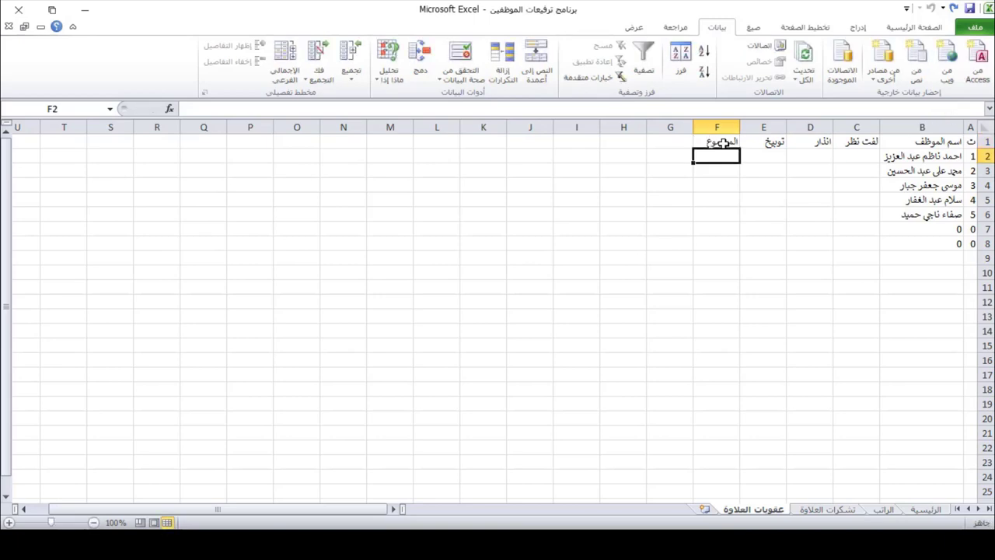
# Select the penalty count area C2:E6, then return to C2.
pyautogui.click(853, 158)
pyautogui.click(733, 154)
pyautogui.moveTo(863, 158); pyautogui.dragTo(750, 210)
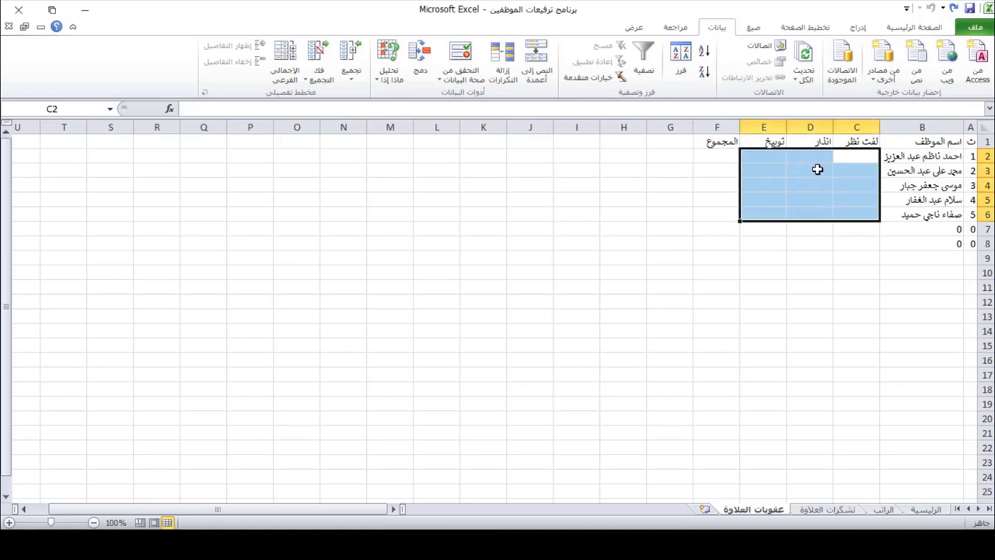
pyautogui.click(855, 158)
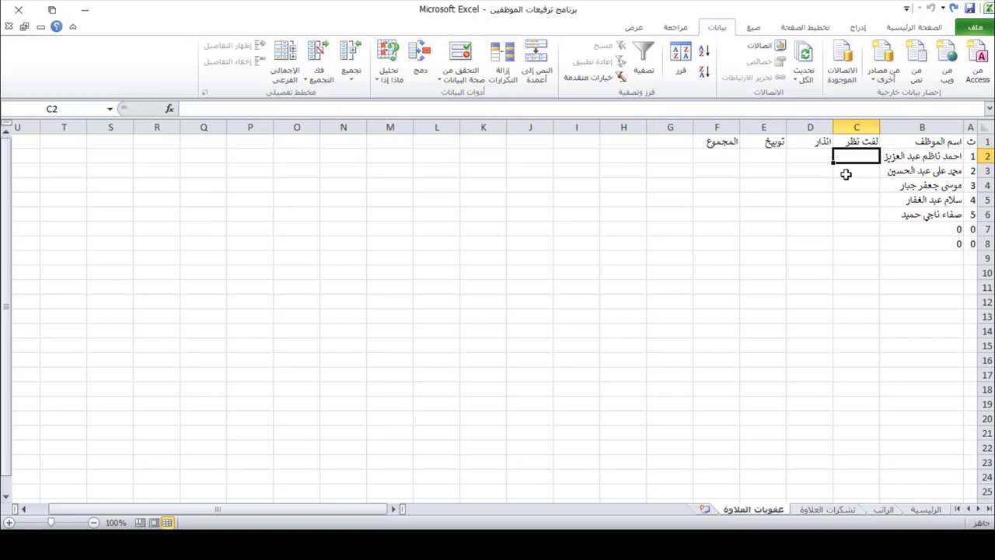
# Enter 1 in C2, D2 and E2 for the first employee.
pyautogui.write('1')
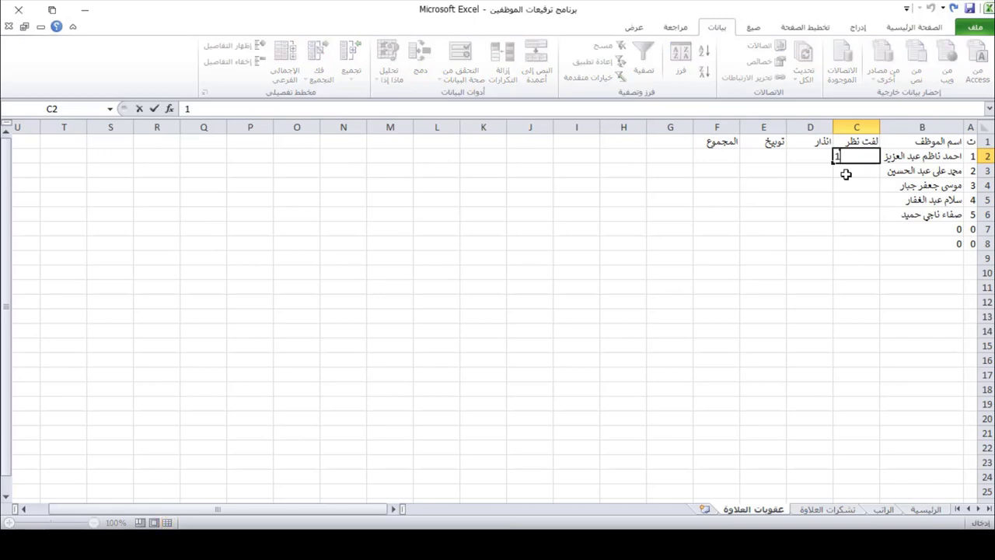
pyautogui.click(819, 156)
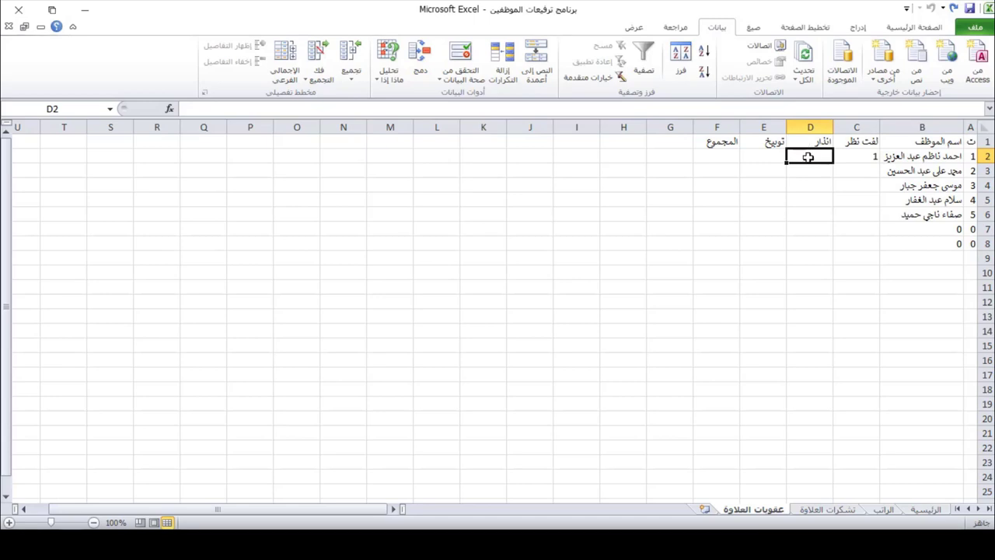
pyautogui.write('1')
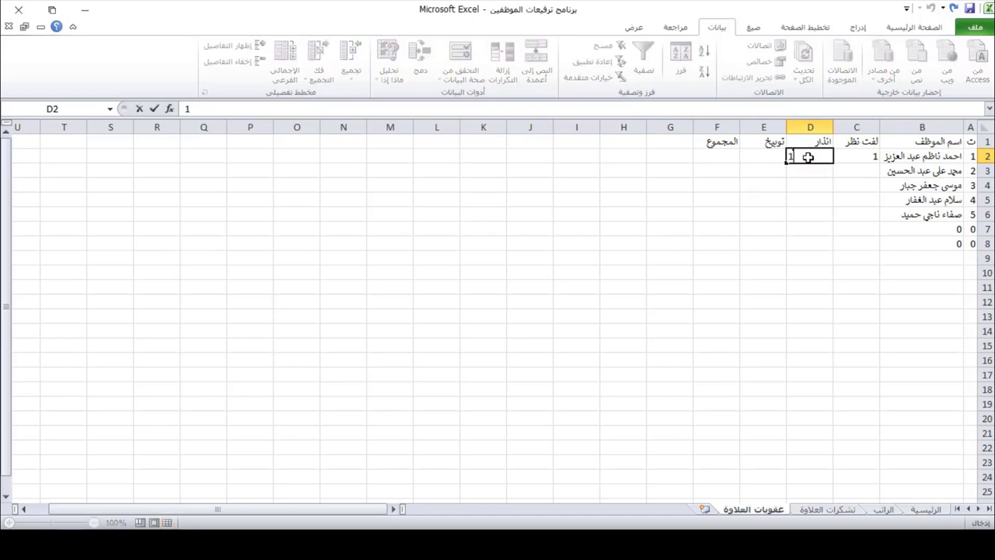
pyautogui.click(755, 157)
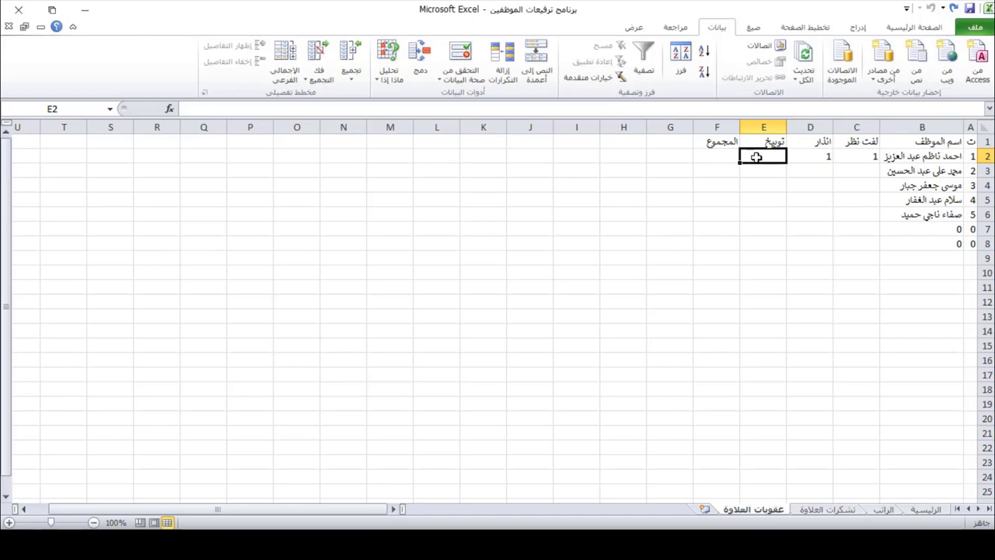
pyautogui.write('1')
pyautogui.press('Return')
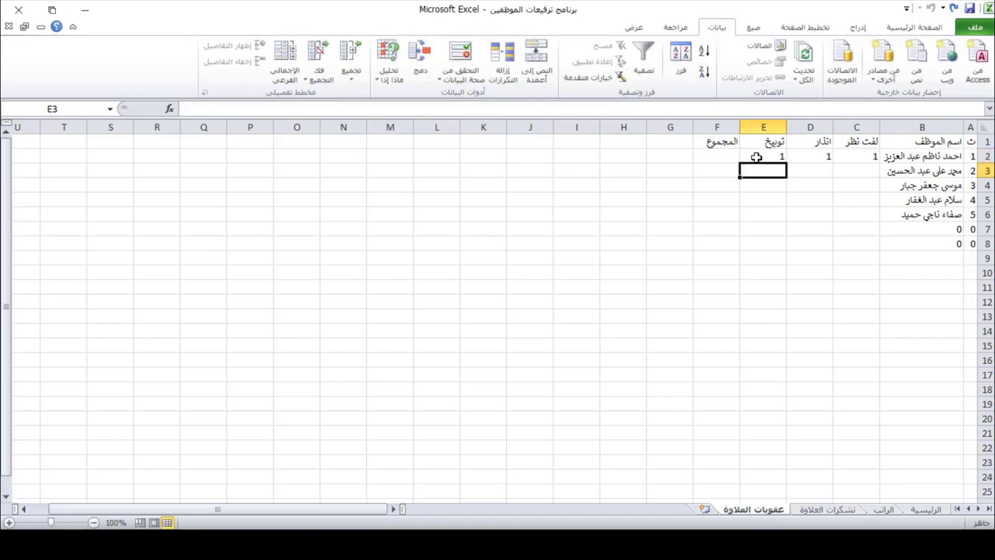
# Review the C2, D2 and E2 counts and select F2 for the total.
pyautogui.click(773, 153)
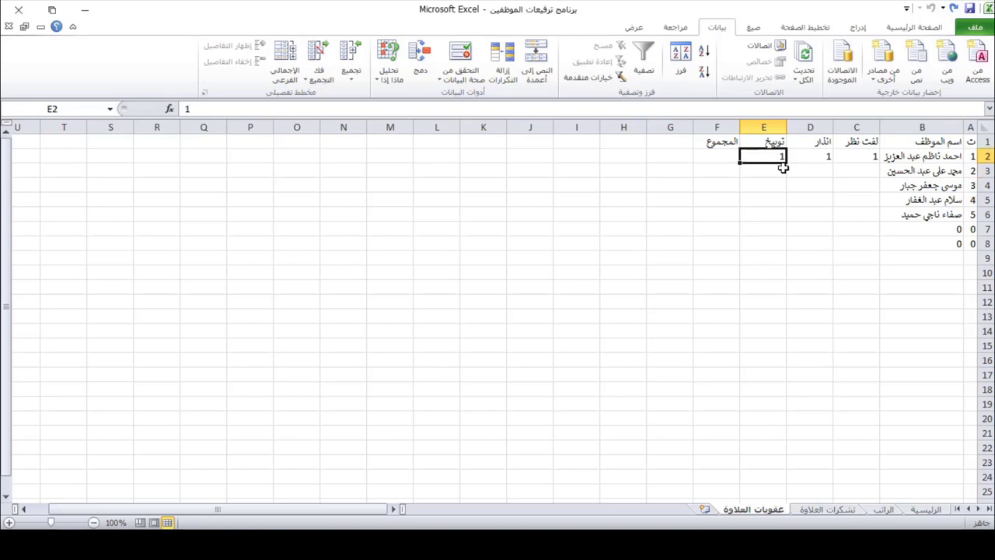
pyautogui.moveTo(817, 156); pyautogui.dragTo(847, 155)
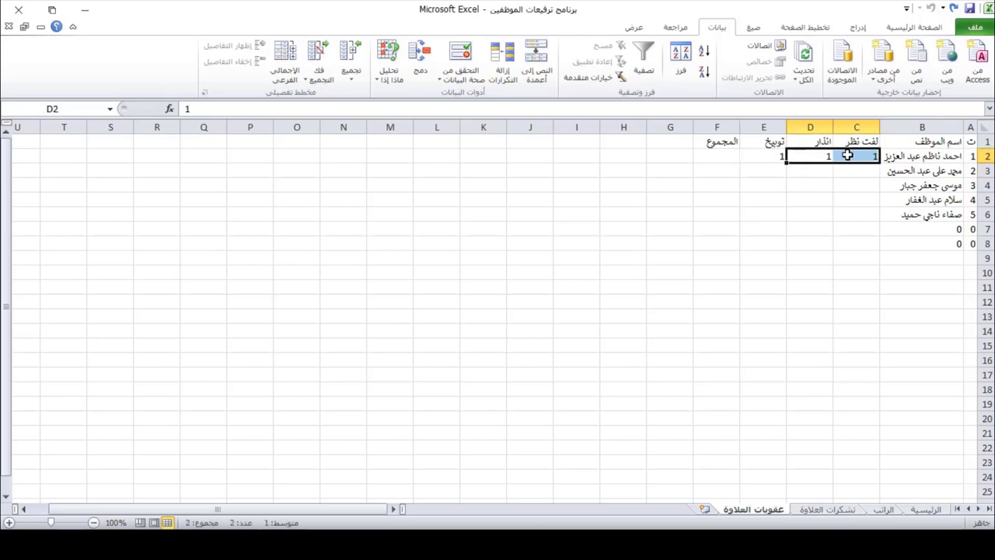
pyautogui.click(758, 156)
pyautogui.click(720, 155)
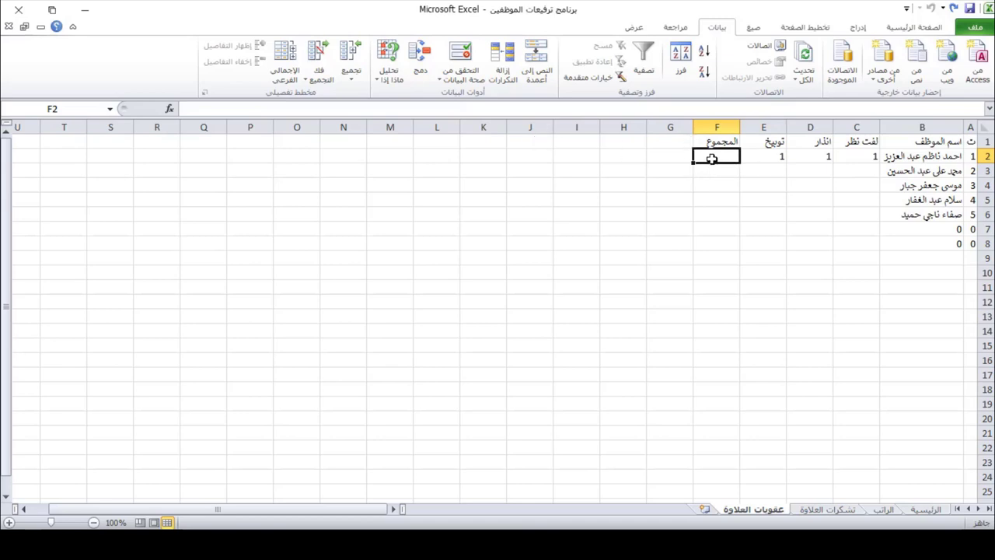
pyautogui.click(865, 155)
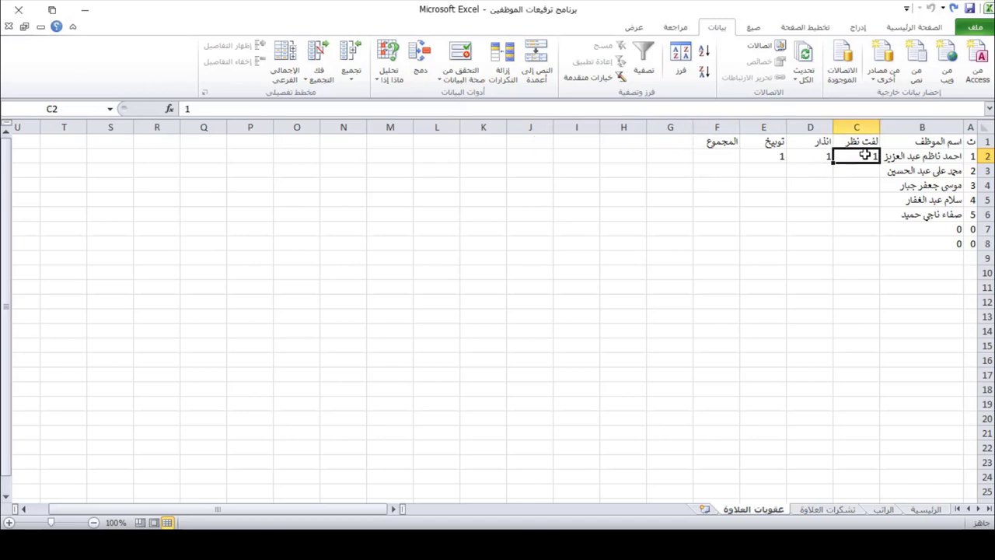
pyautogui.click(820, 158)
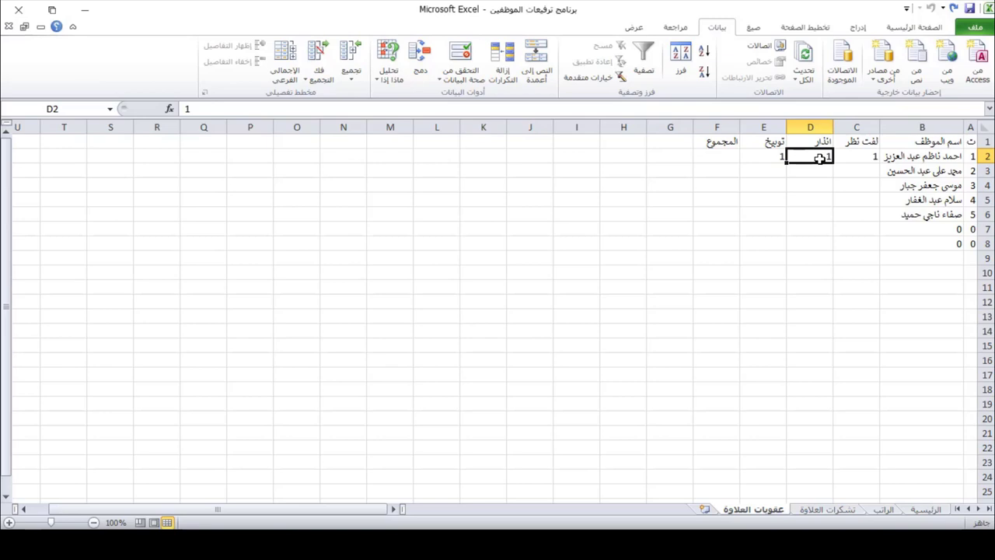
pyautogui.click(768, 153)
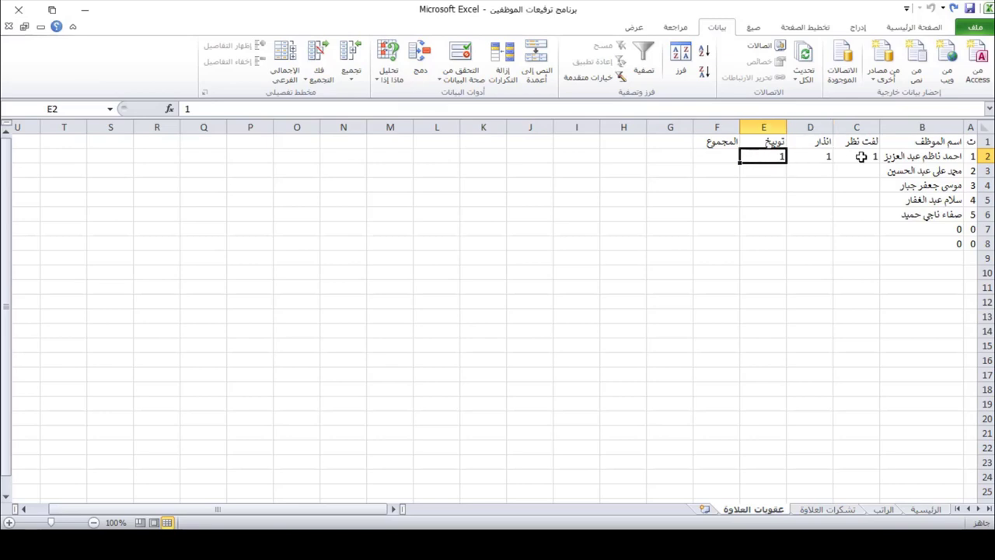
pyautogui.click(719, 156)
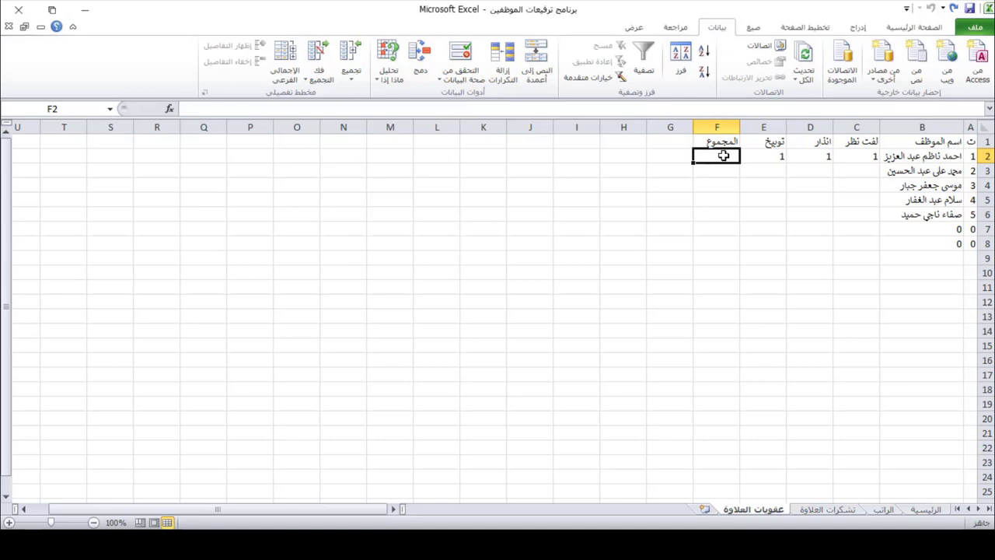
# Enter the weighted penalty formula =(C2*3)+(D2*6)+(E2*12) in F2.
pyautogui.click(196, 109)
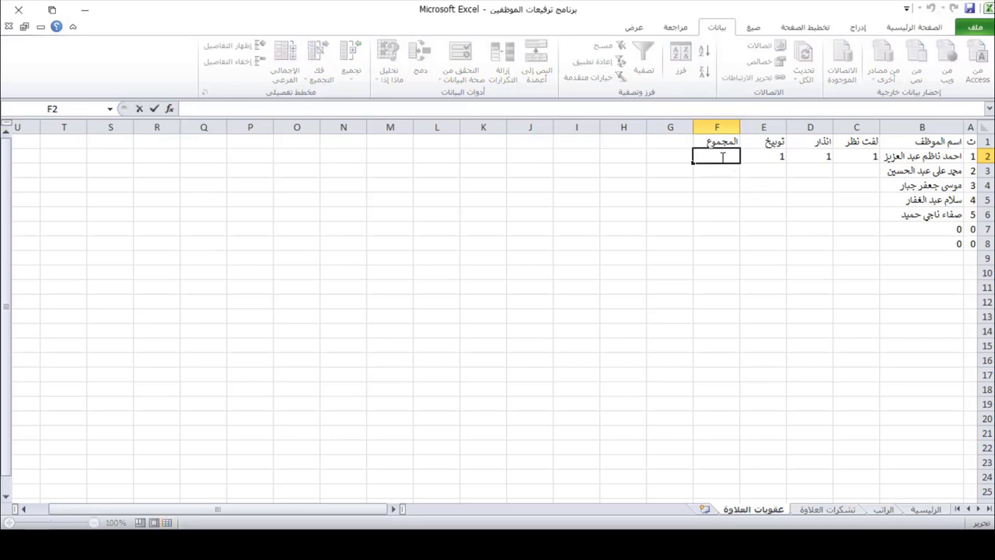
pyautogui.click(372, 109)
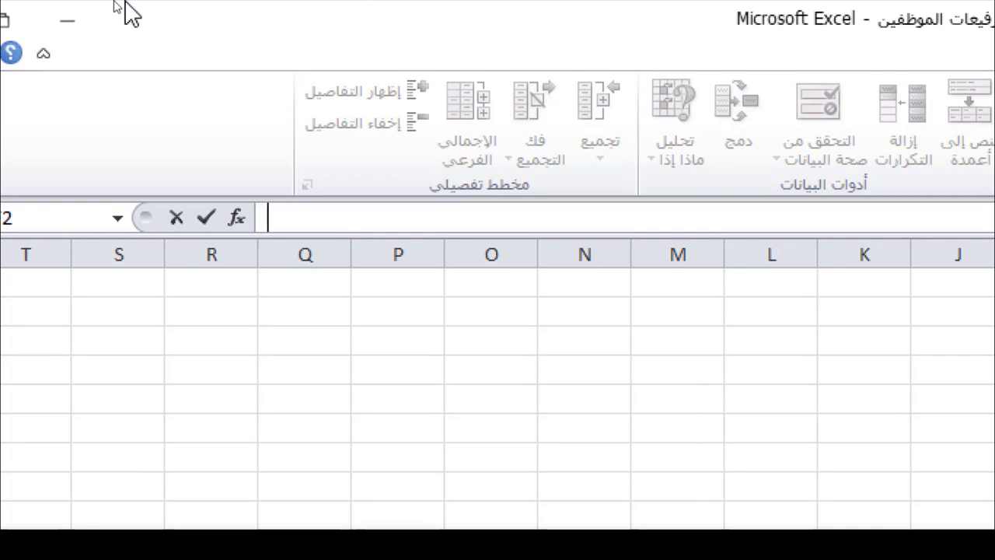
pyautogui.write('=(')
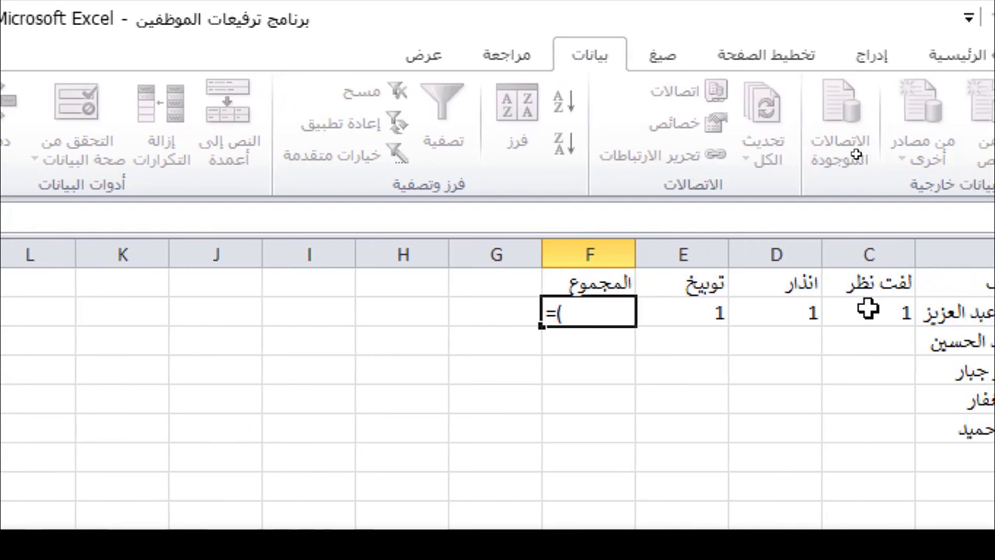
pyautogui.click(868, 312)
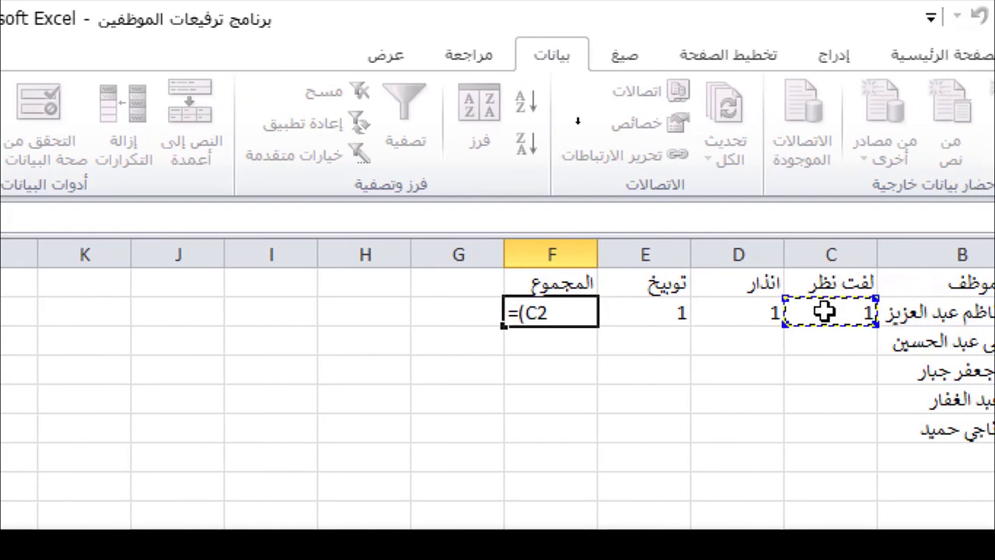
pyautogui.write('*')
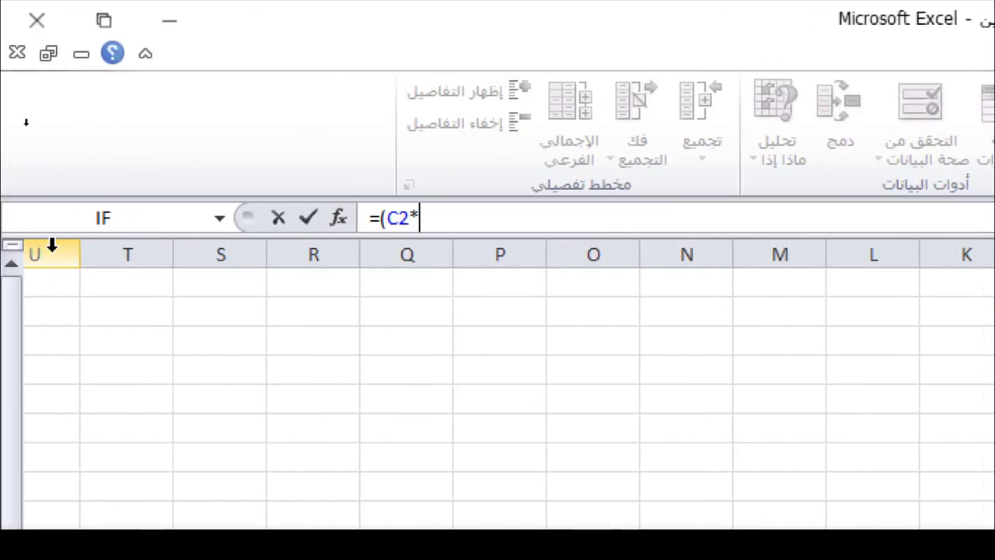
pyautogui.write('3)')
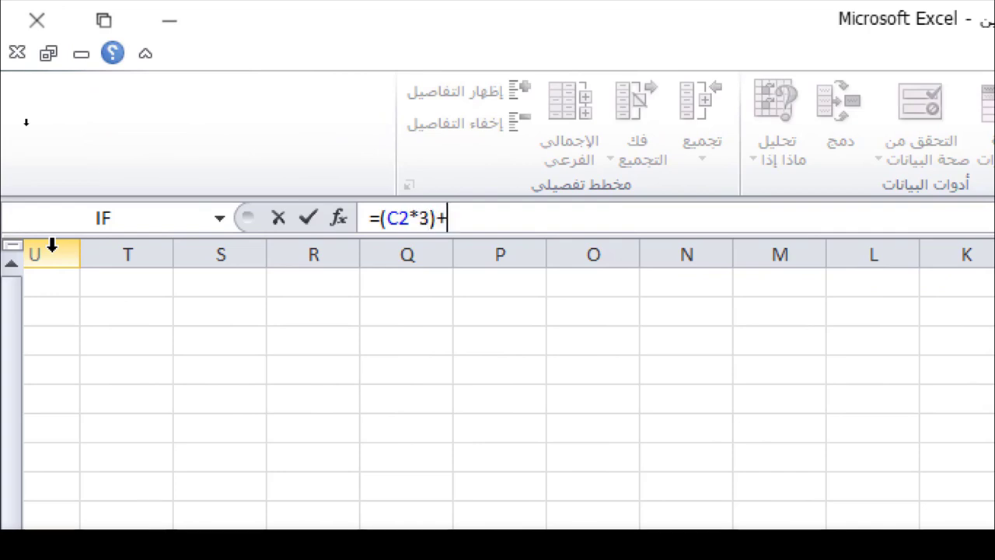
pyautogui.write('+(')
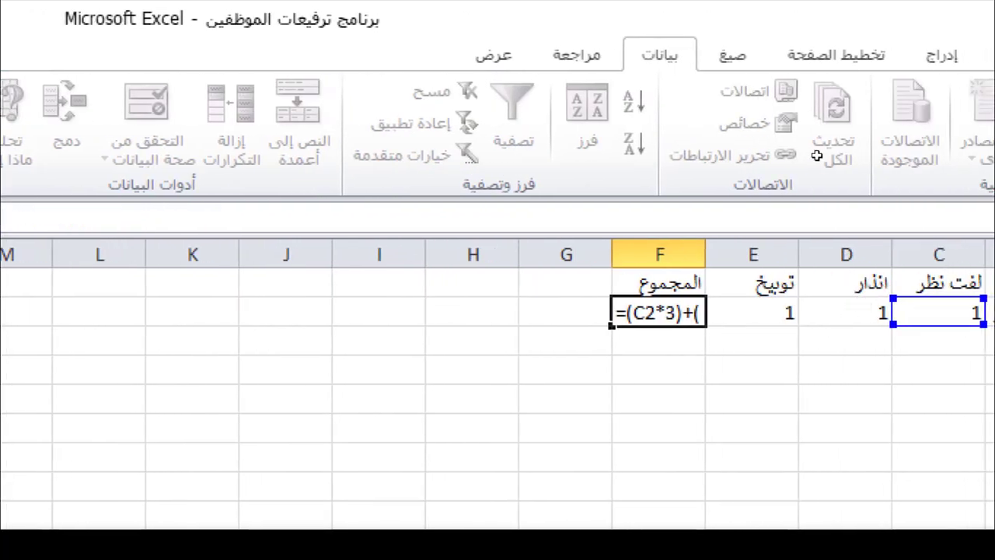
pyautogui.click(846, 312)
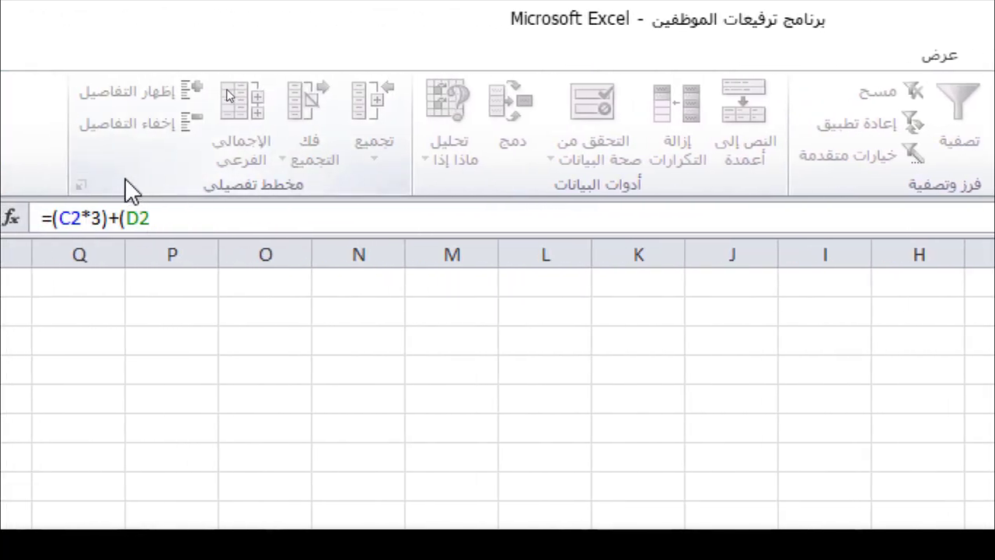
pyautogui.write('*')
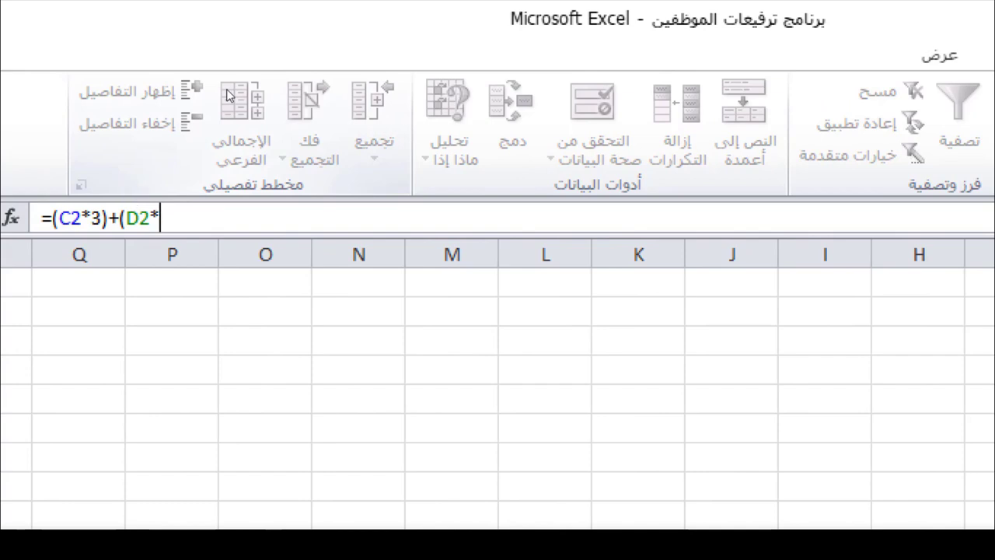
pyautogui.write('6')
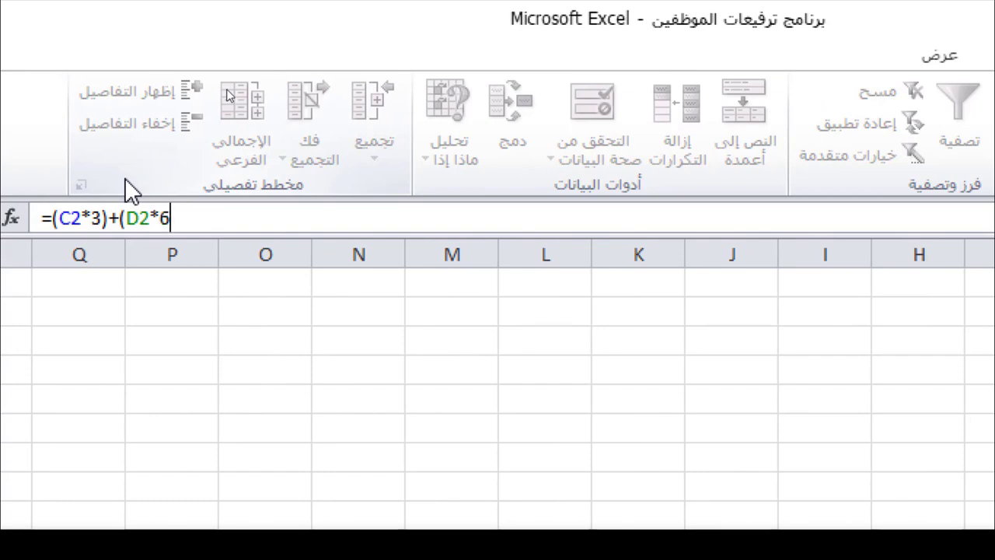
pyautogui.write(')+(')
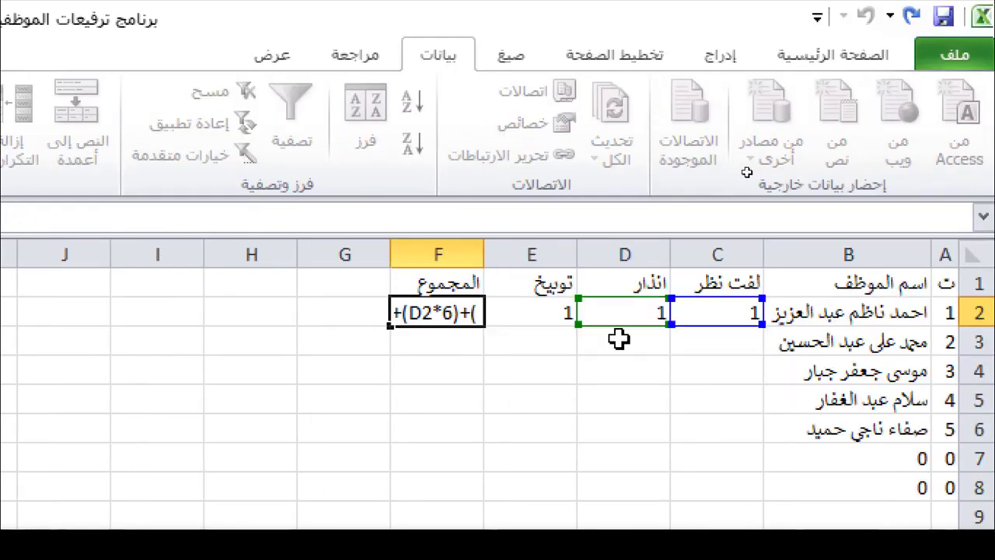
pyautogui.click(504, 313)
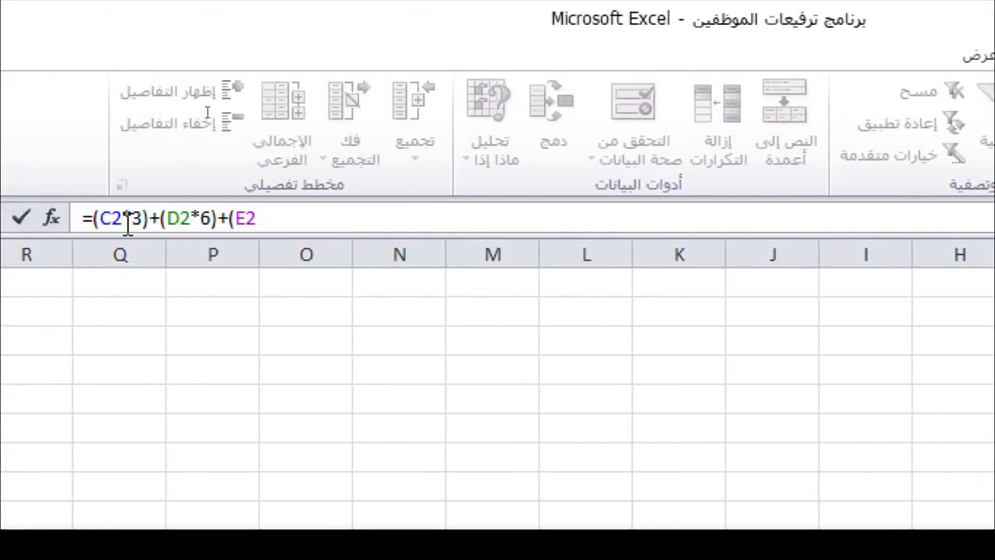
pyautogui.write('*12)')
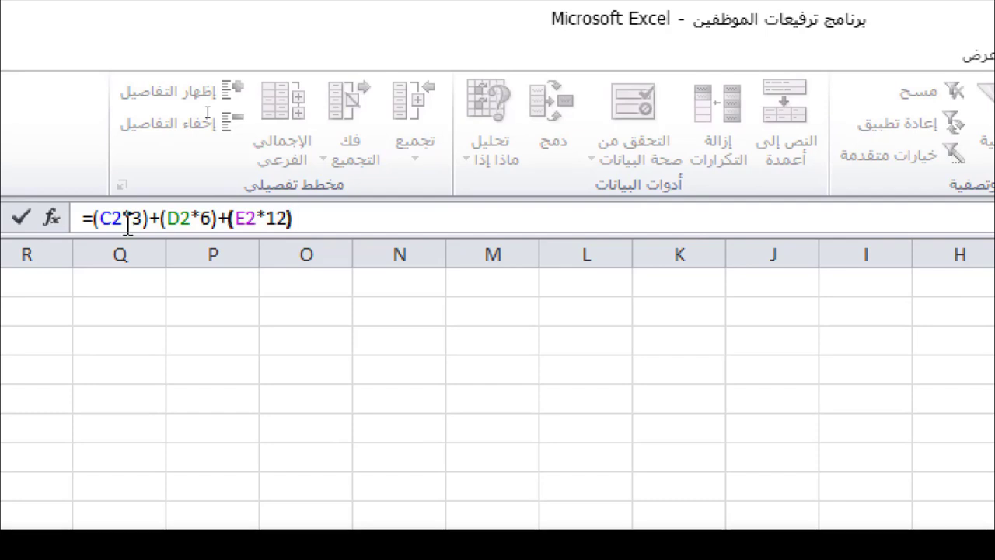
pyautogui.press('Return')
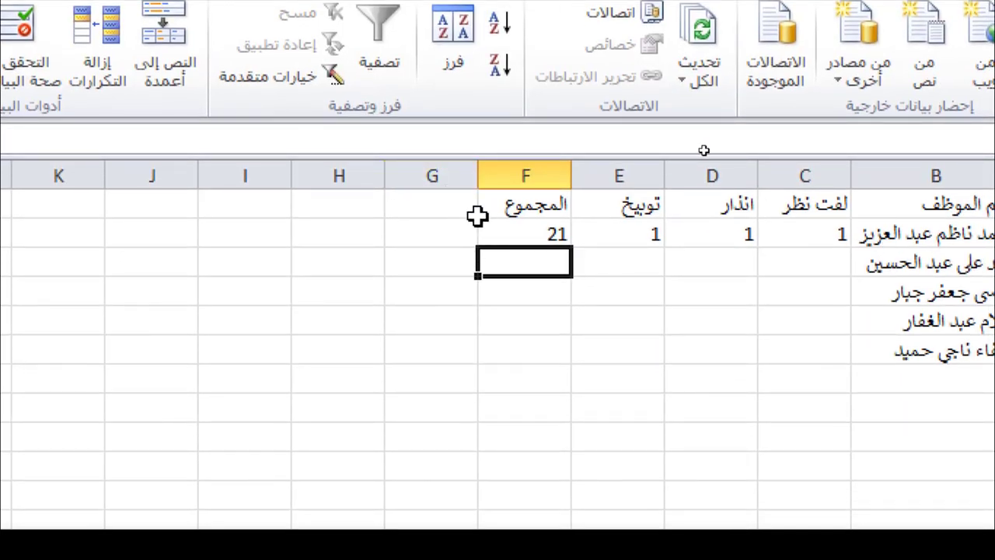
# Copy F2's total formula down the المجموع column to F8.
pyautogui.click(507, 227)
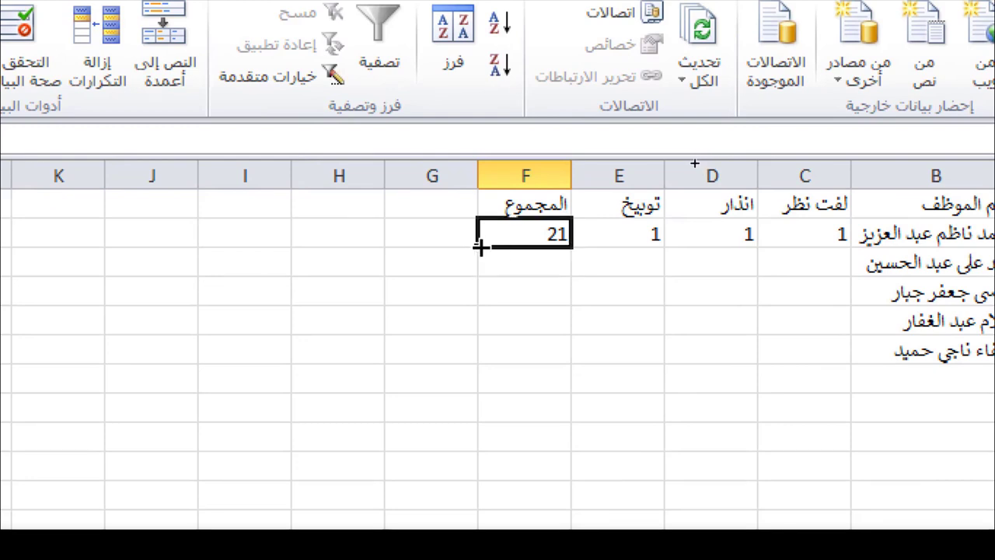
pyautogui.doubleClick(481, 247)
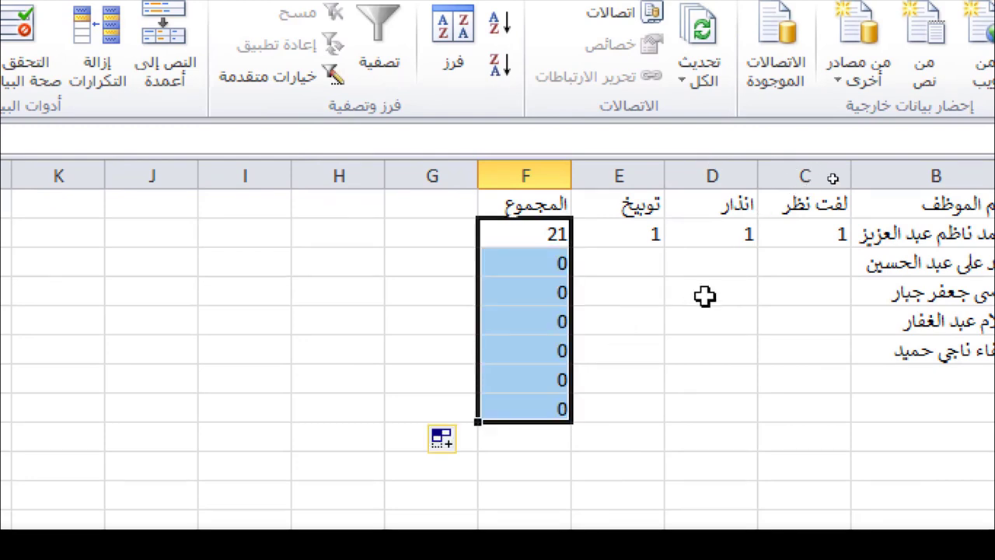
pyautogui.click(837, 256)
# Enter 1 in C3, D3 and E3 for the second employee's penalties.
pyautogui.write('1')
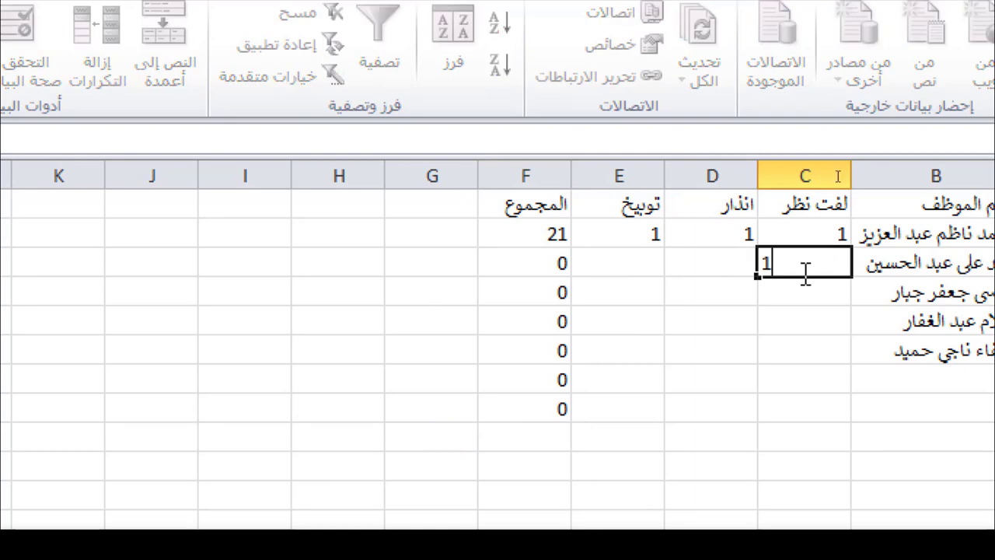
pyautogui.click(679, 264)
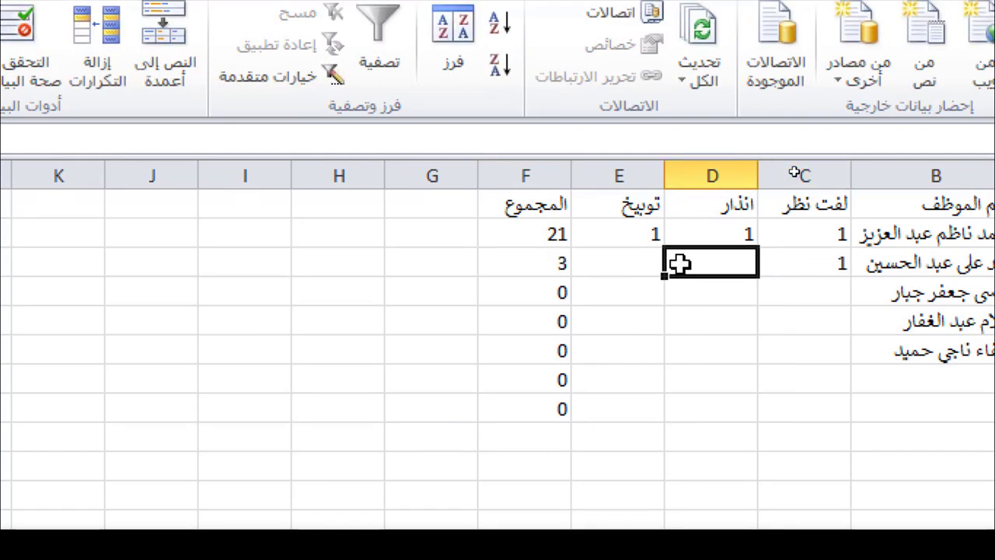
pyautogui.write('1')
pyautogui.click(627, 262)
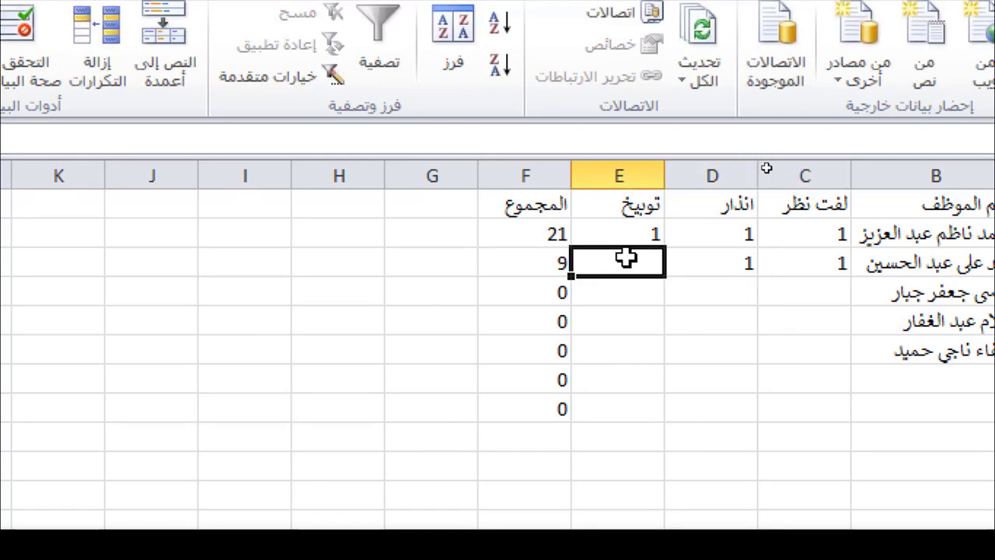
pyautogui.write('1')
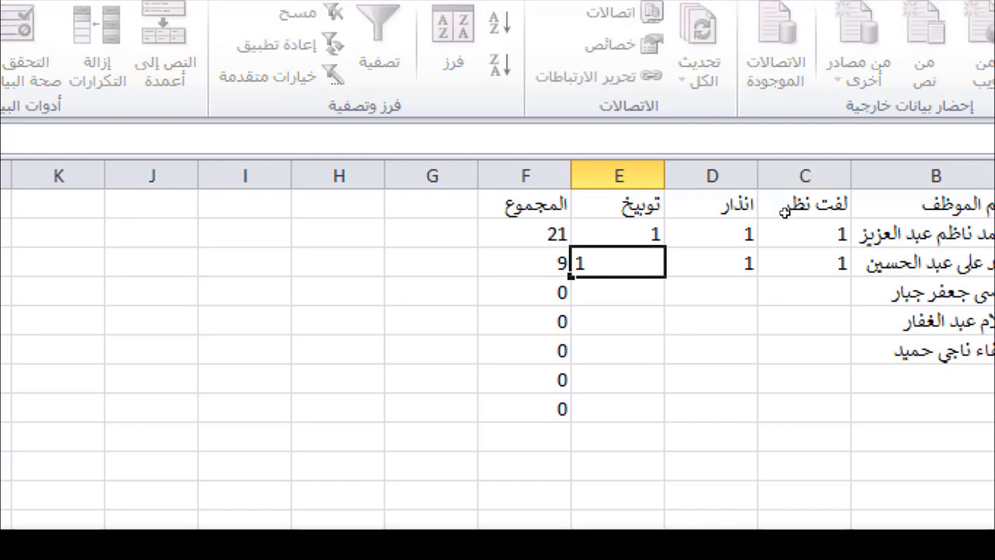
pyautogui.click(659, 349)
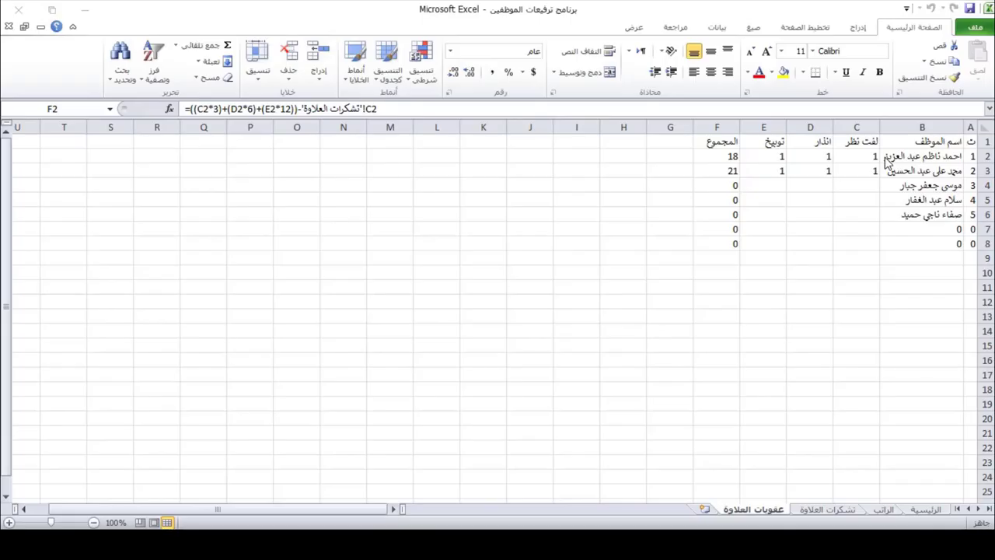
# Select F2, the two employees' penalty counts, and totals F2:F3 to compare them.
pyautogui.click(723, 159)
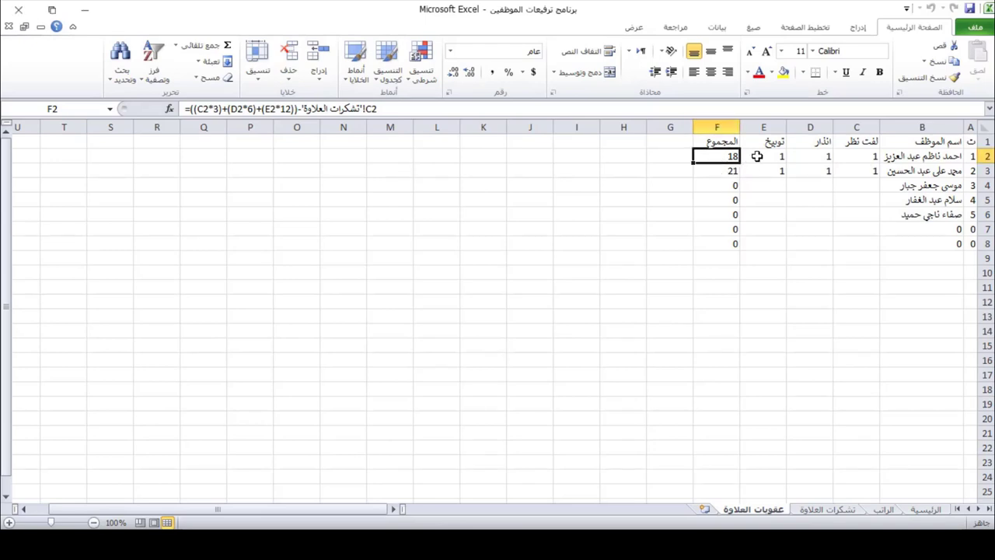
pyautogui.moveTo(757, 155); pyautogui.dragTo(849, 168)
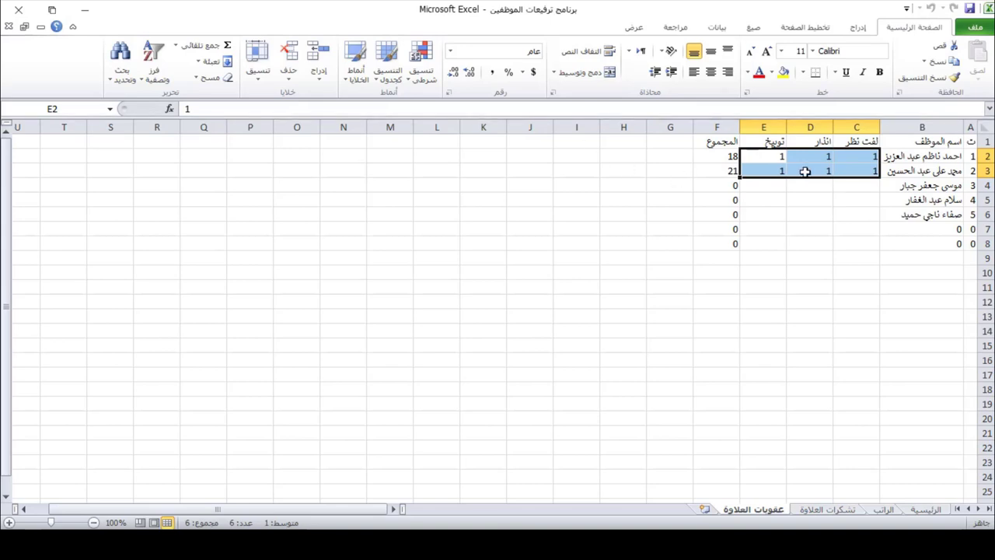
pyautogui.moveTo(721, 160)
pyautogui.mouseDown()
pyautogui.moveTo(721, 168)
pyautogui.moveTo(732, 166)
pyautogui.mouseUp()
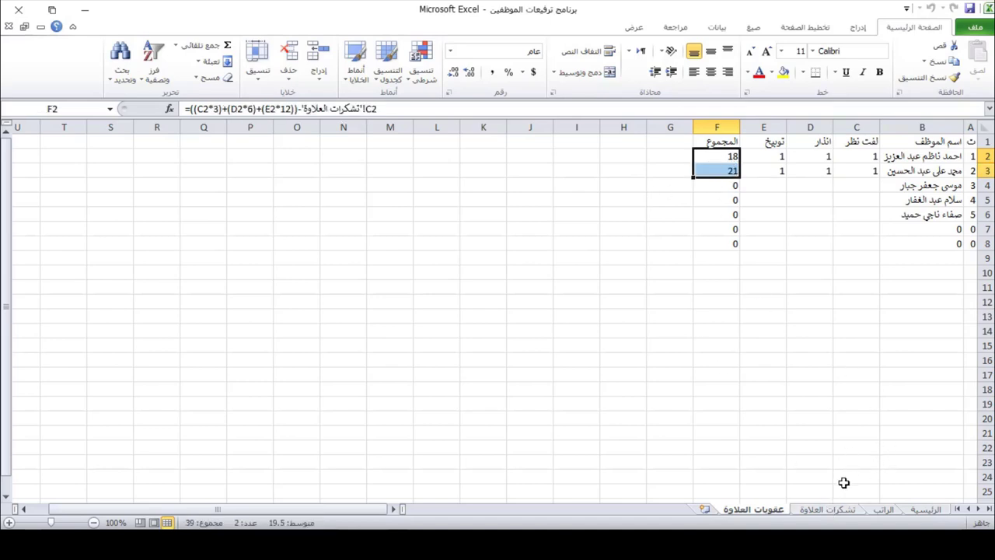
# Compare F2's total with the first employee's thank-you count in C2 on تشكرات العلاوة, then reopen F2's formula.
pyautogui.click(827, 509)
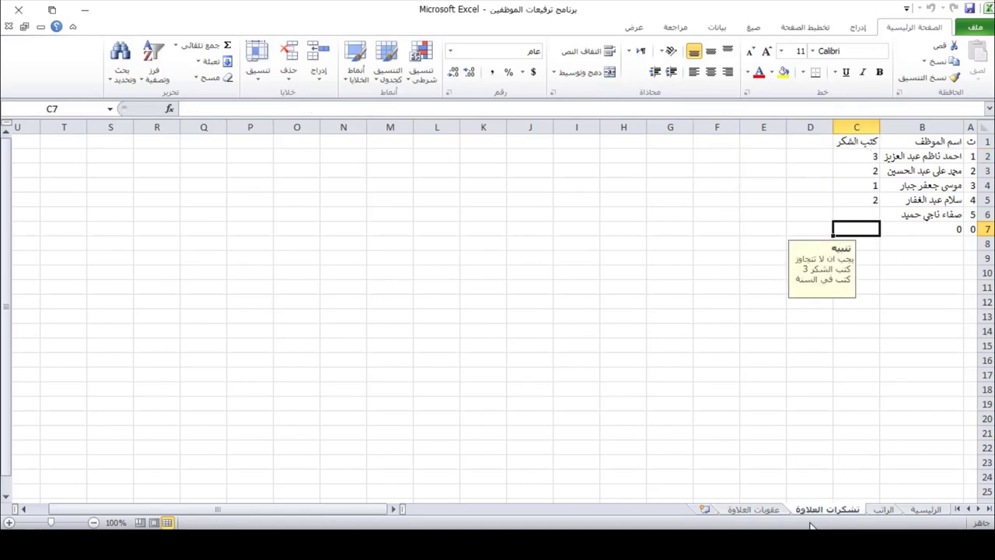
pyautogui.click(776, 514)
pyautogui.click(950, 154)
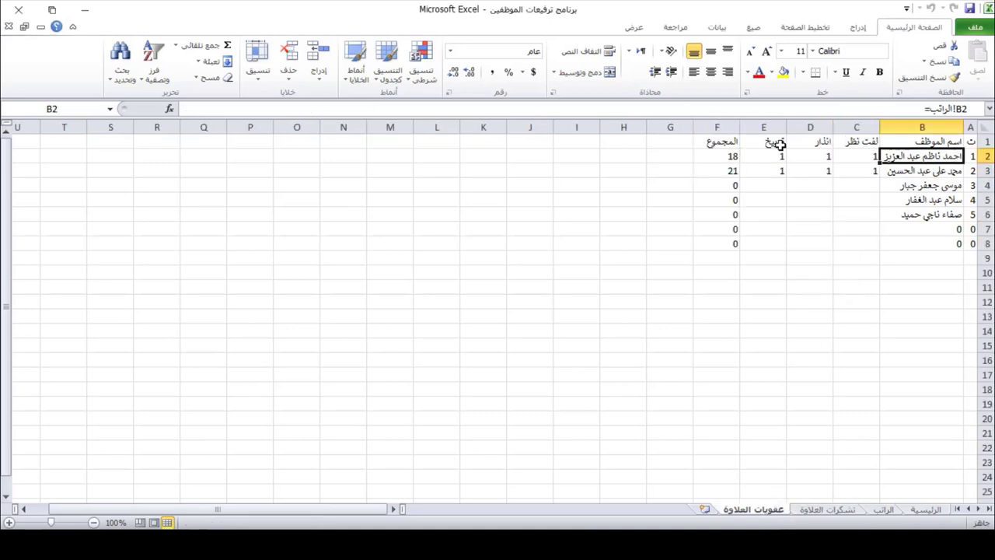
pyautogui.click(727, 155)
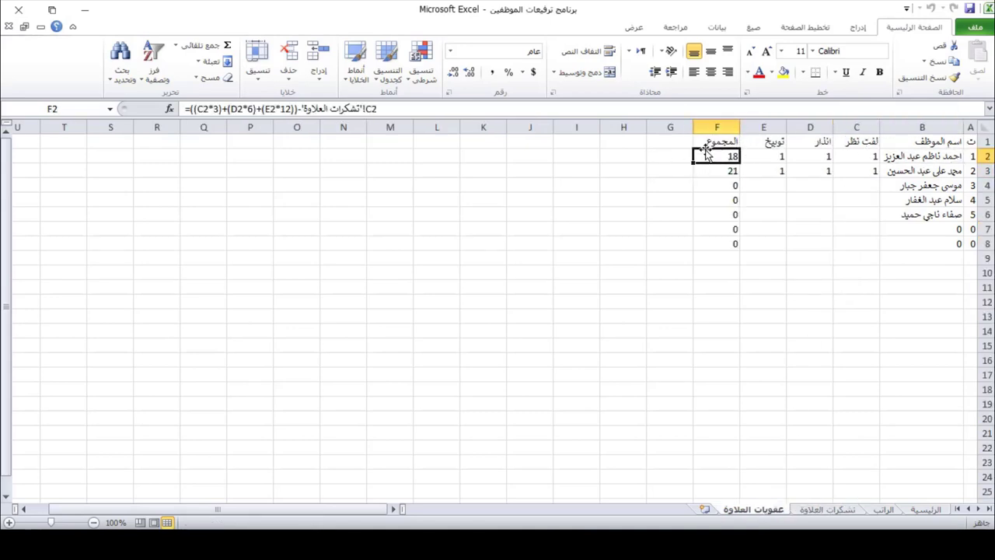
pyautogui.click(829, 507)
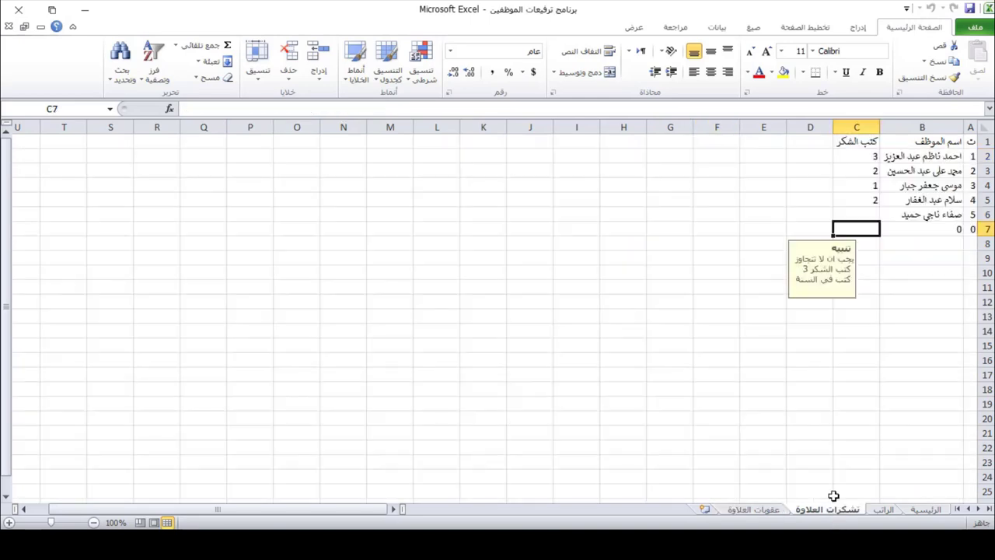
pyautogui.click(863, 155)
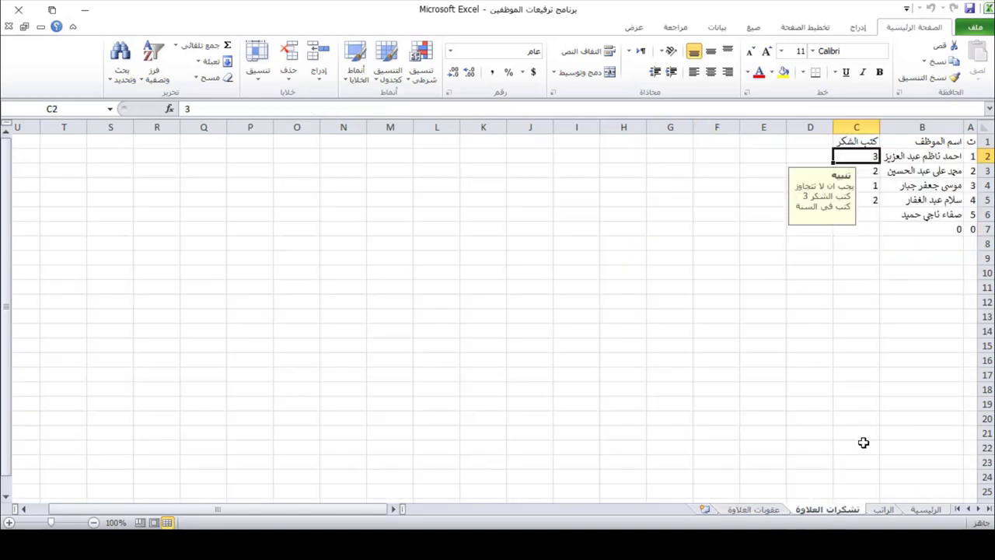
pyautogui.click(770, 509)
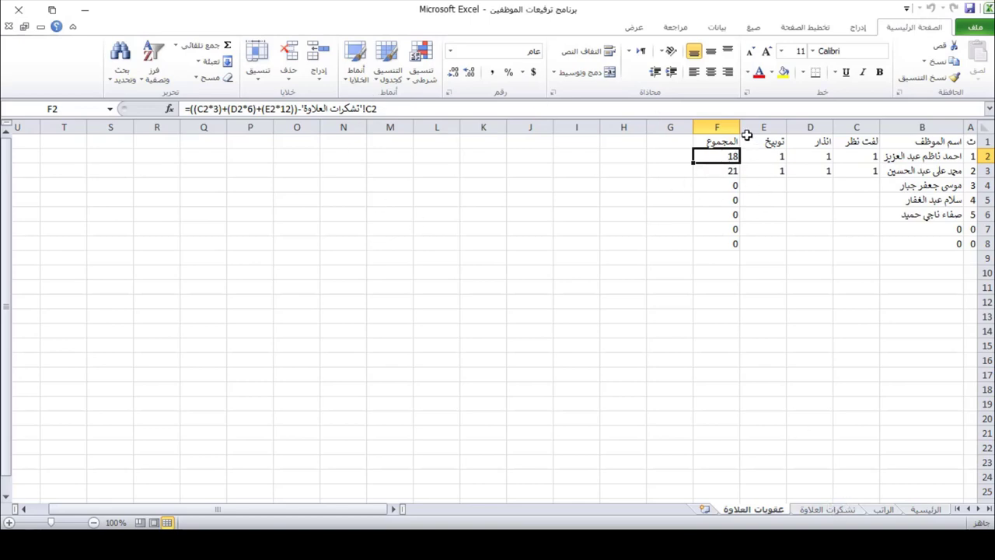
pyautogui.click(832, 507)
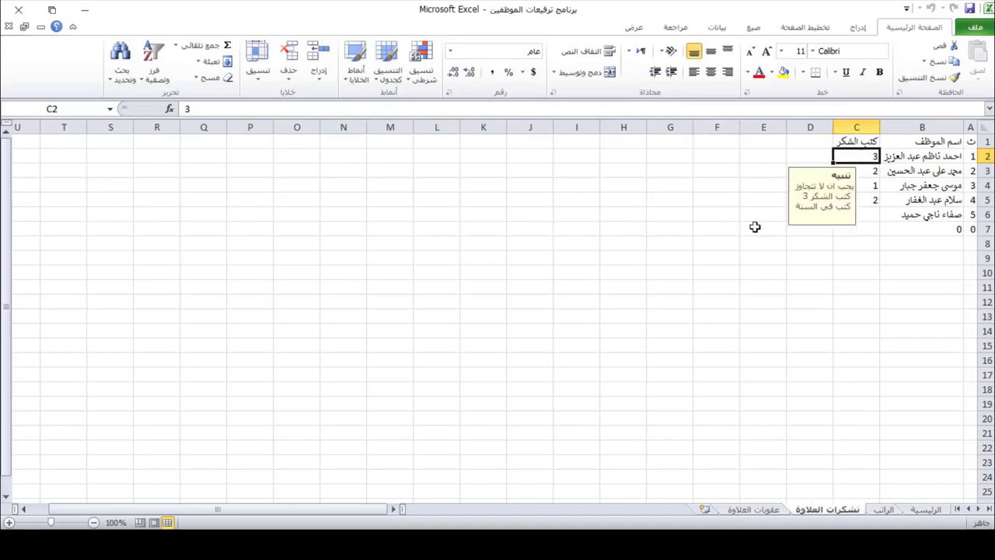
pyautogui.click(773, 513)
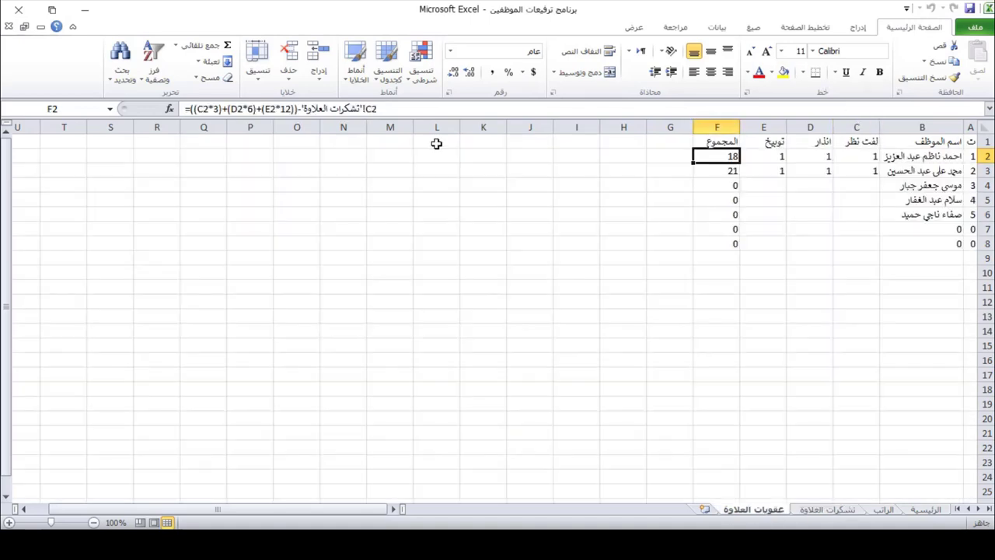
pyautogui.click(189, 109)
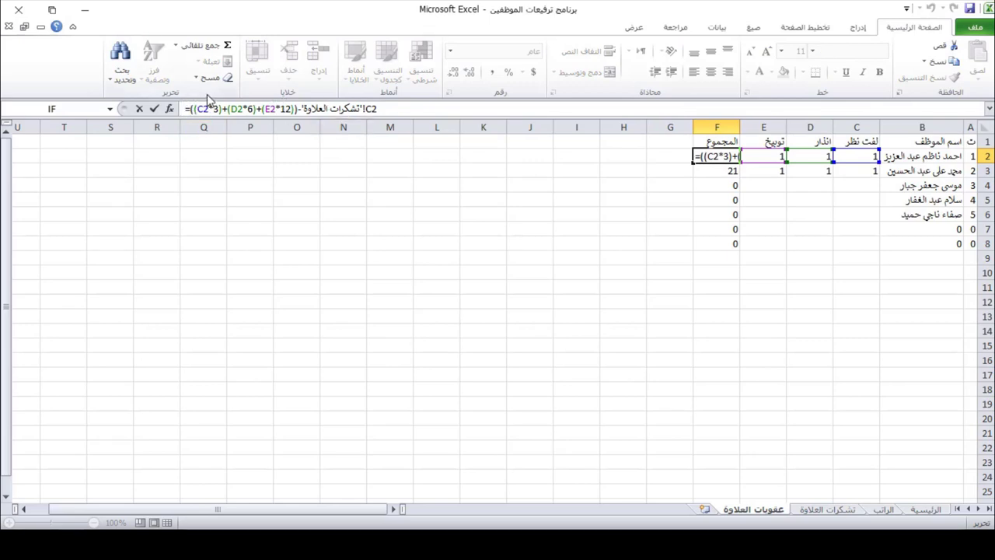
# Wrap F2's penalty sum in parentheses, subtract 'تشكرات العلاوة'!C2, and fill it down to F8.
pyautogui.write('(')
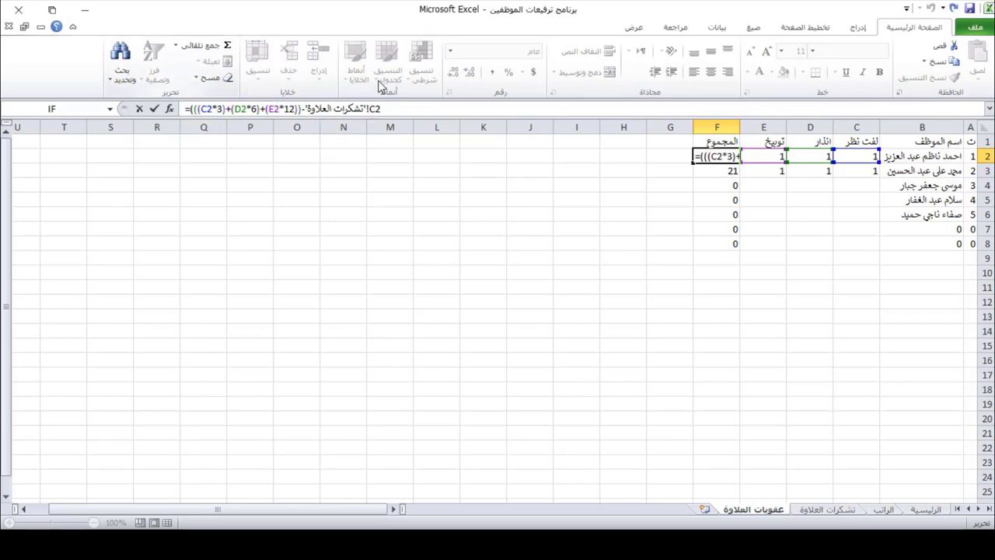
pyautogui.press('End')
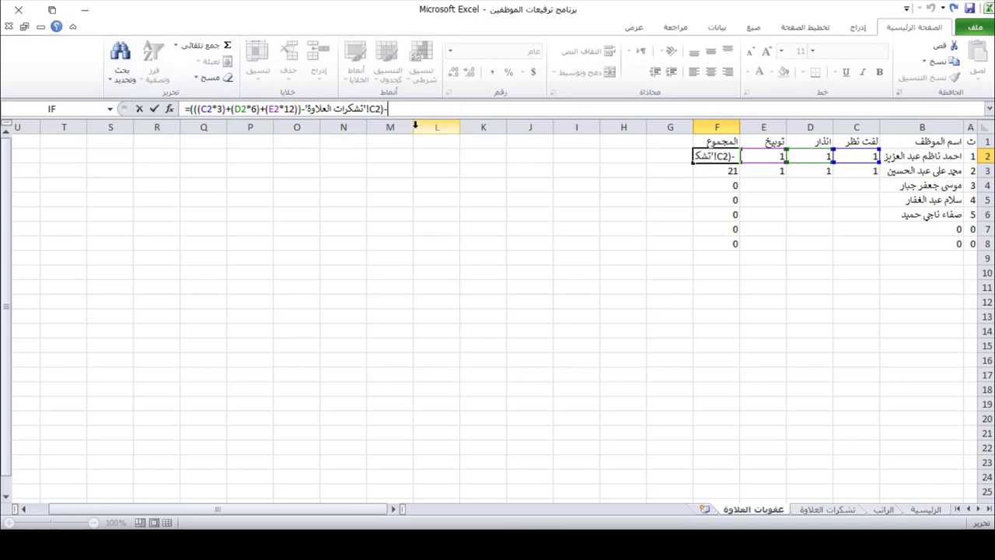
pyautogui.write(')-')
pyautogui.click(836, 510)
pyautogui.click(867, 155)
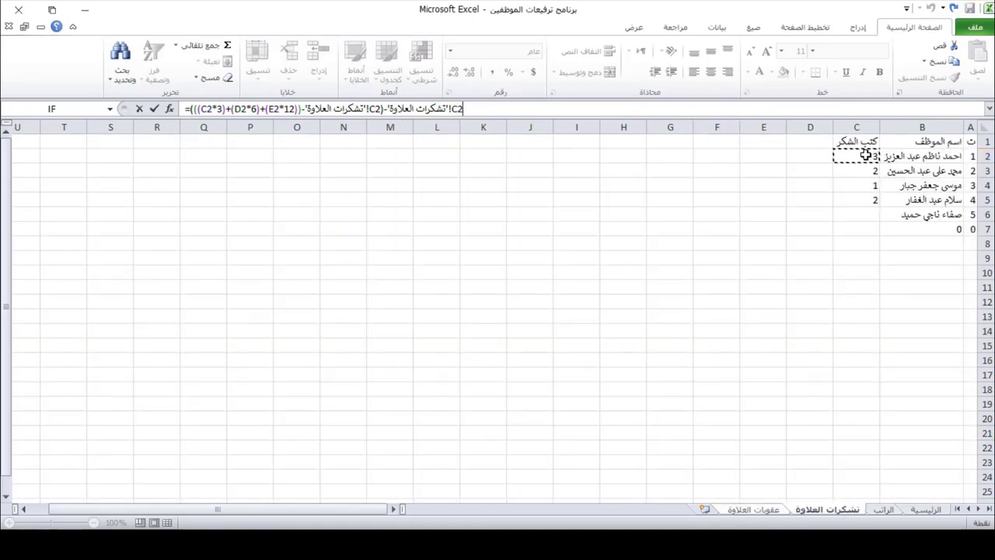
pyautogui.press('Return')
pyautogui.click(735, 158)
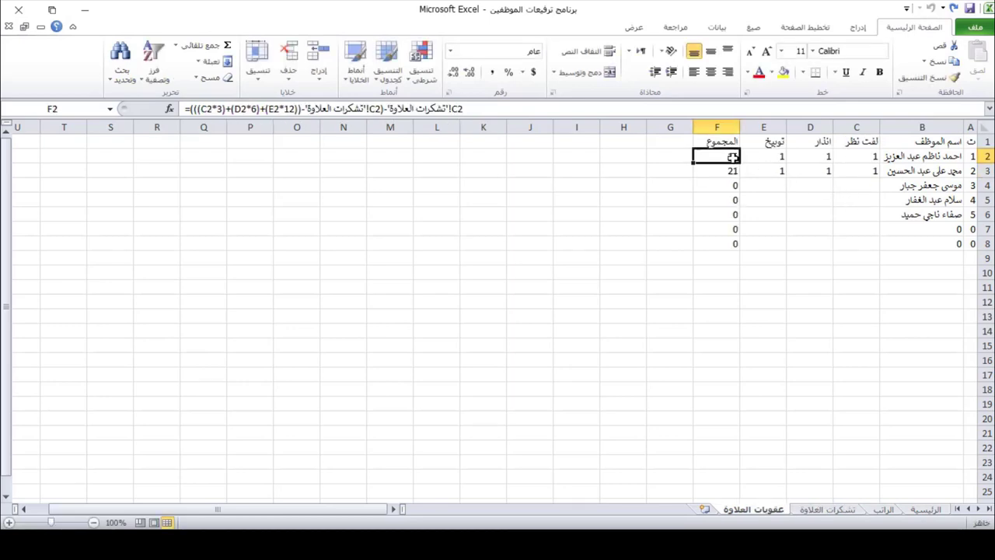
pyautogui.doubleClick(694, 161)
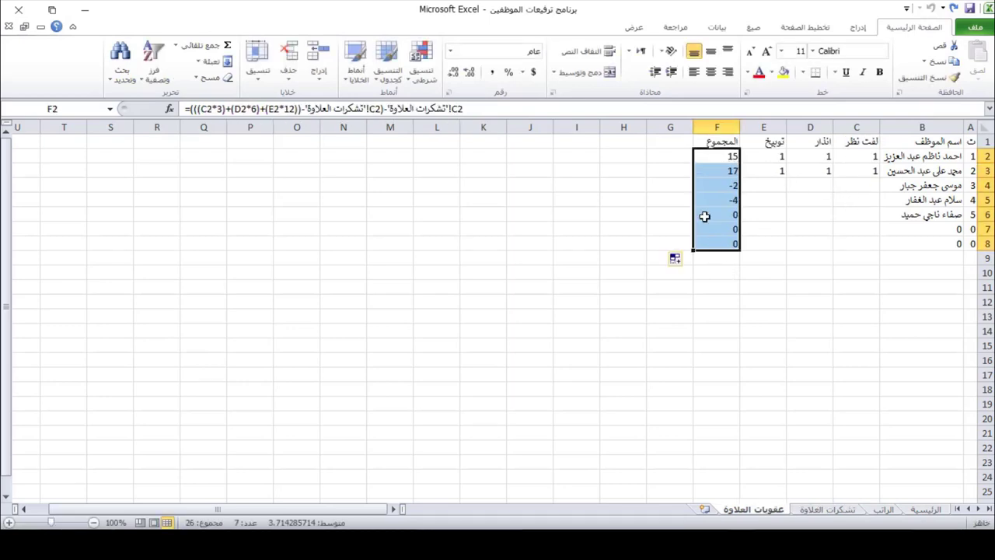
pyautogui.click(726, 316)
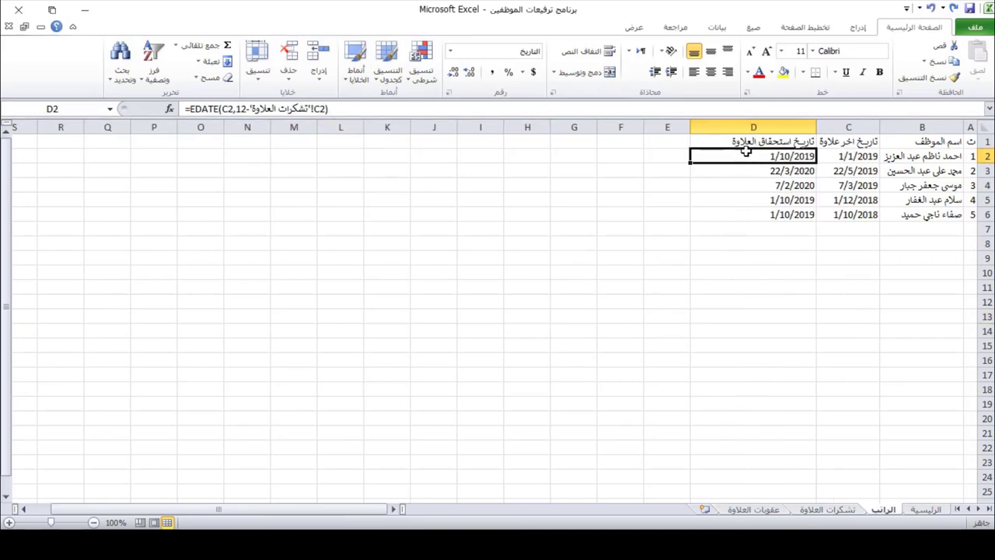
# In D2's EDATE formula, replace the thank-you reference with 'عقوبات العلاوة'!F2.
pyautogui.click(744, 509)
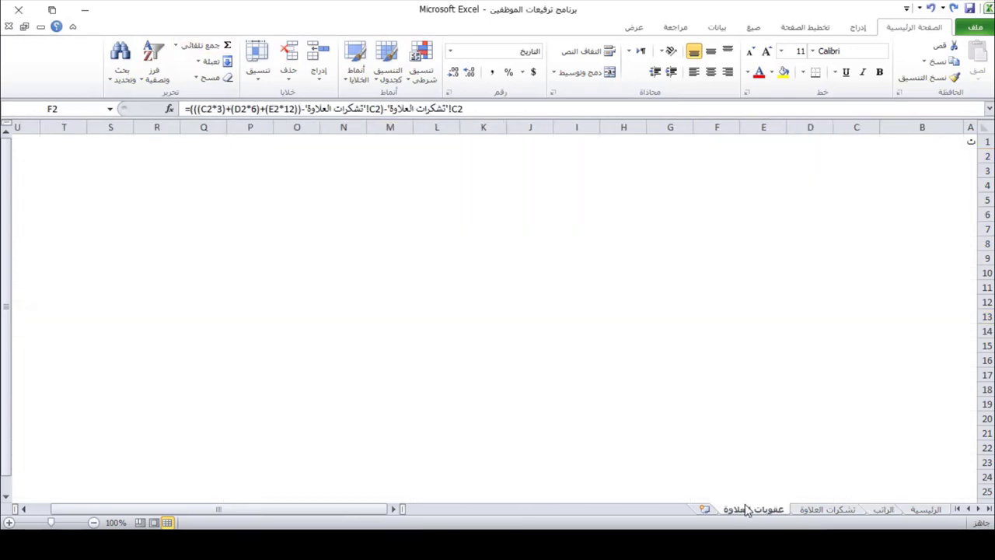
pyautogui.click(883, 510)
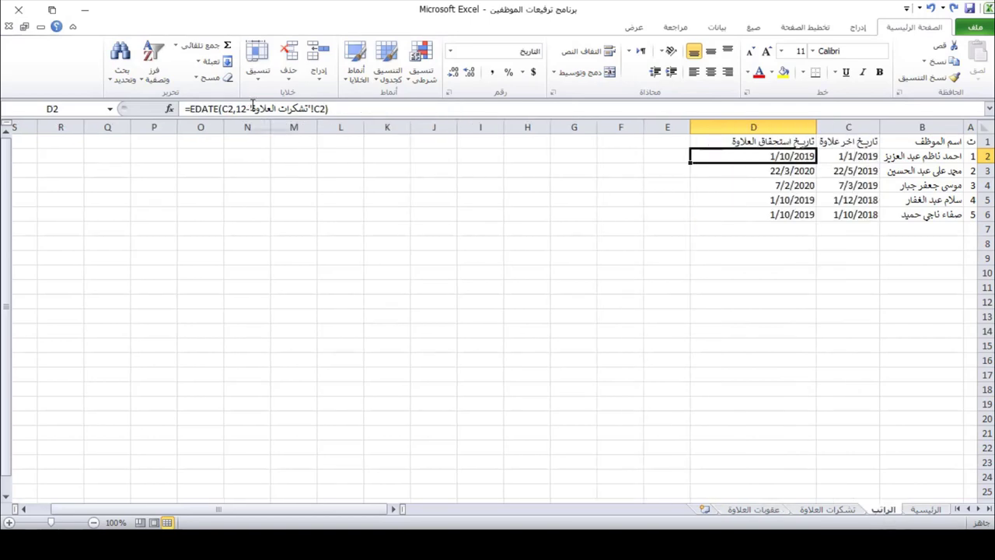
pyautogui.moveTo(253, 108); pyautogui.dragTo(319, 107)
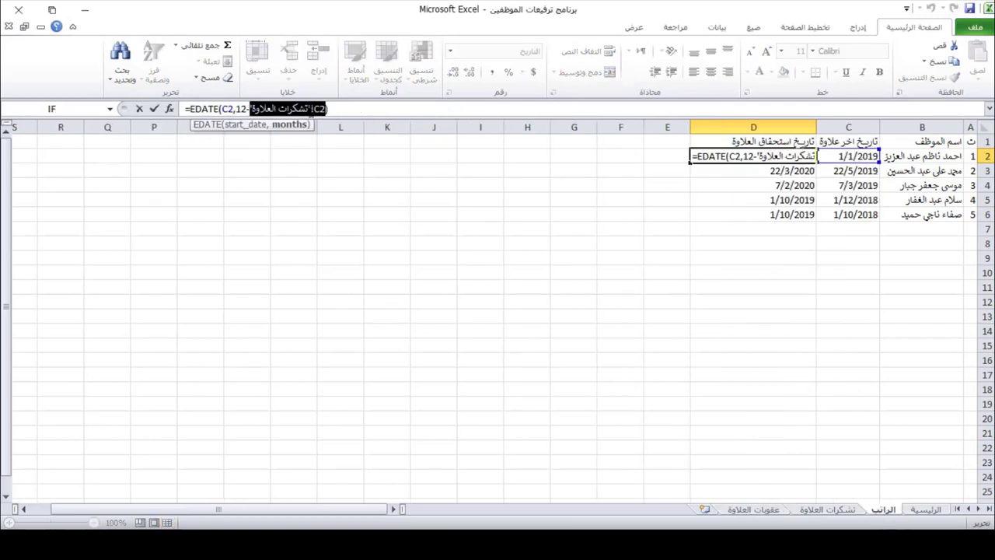
pyautogui.press('Delete')
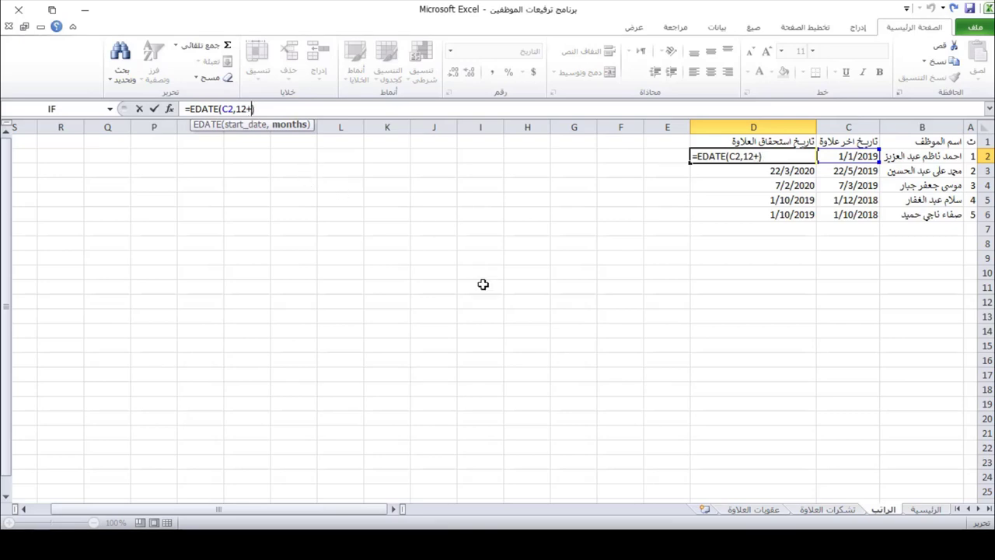
pyautogui.click(752, 510)
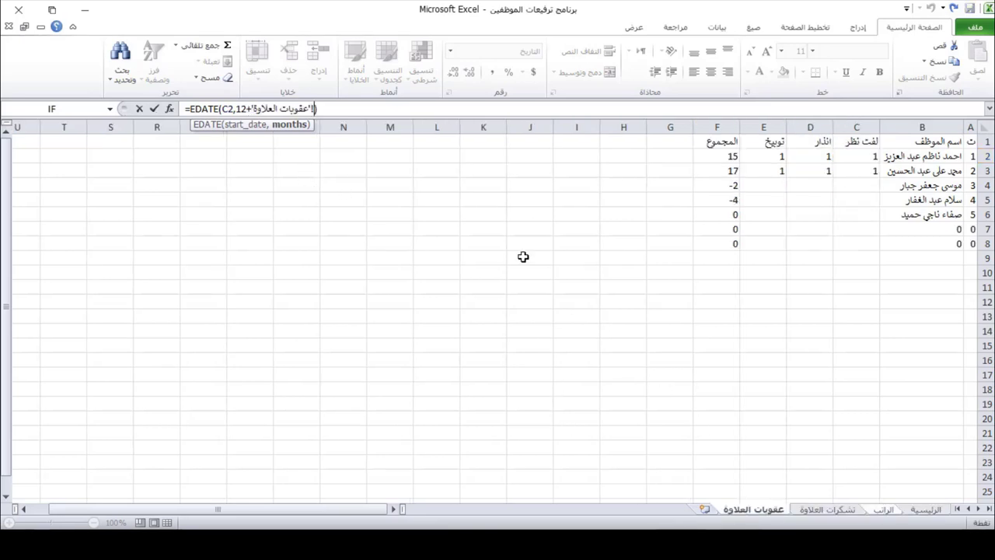
pyautogui.click(727, 154)
pyautogui.press('Return')
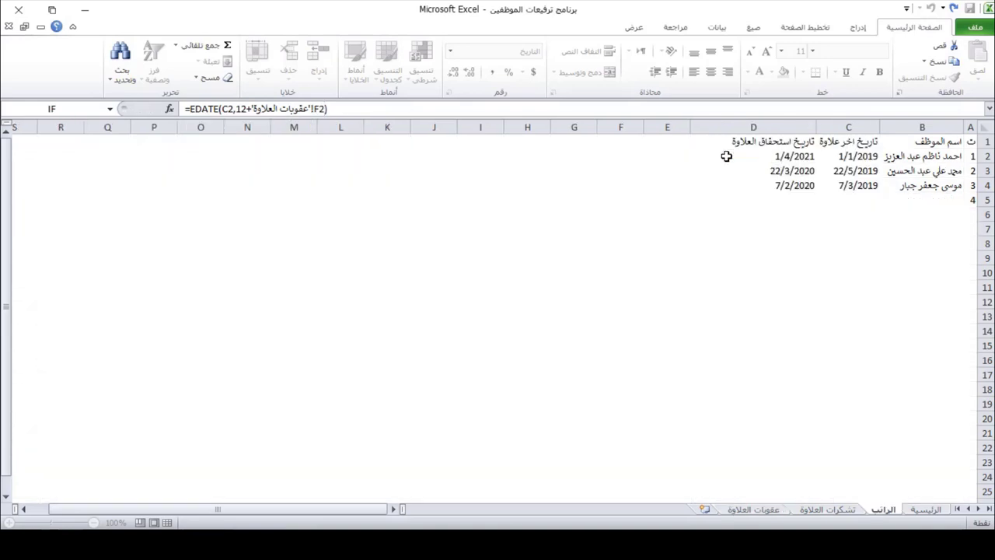
# Fill D2's updated EDATE formula down to D6 and check the resulting due dates.
pyautogui.click(759, 157)
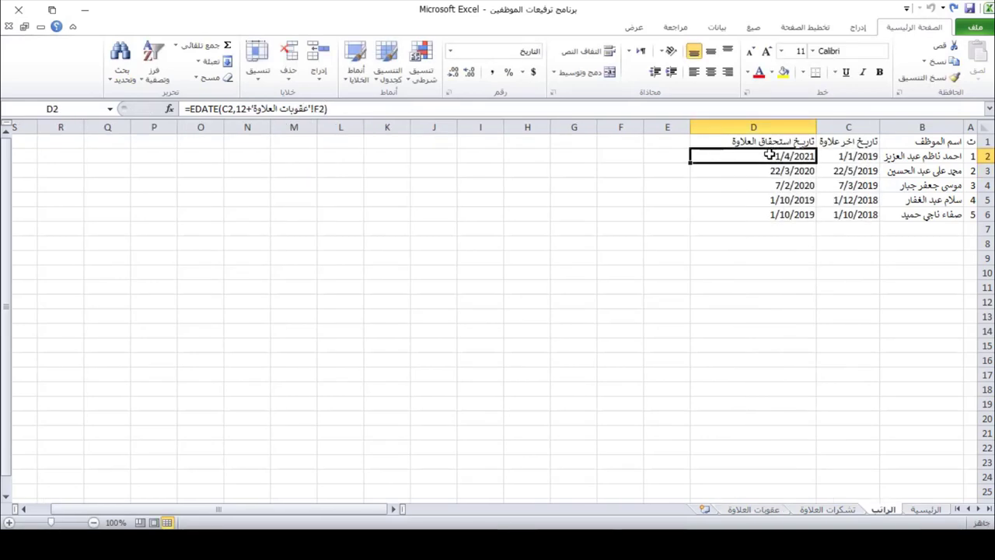
pyautogui.doubleClick(690, 161)
pyautogui.click(755, 285)
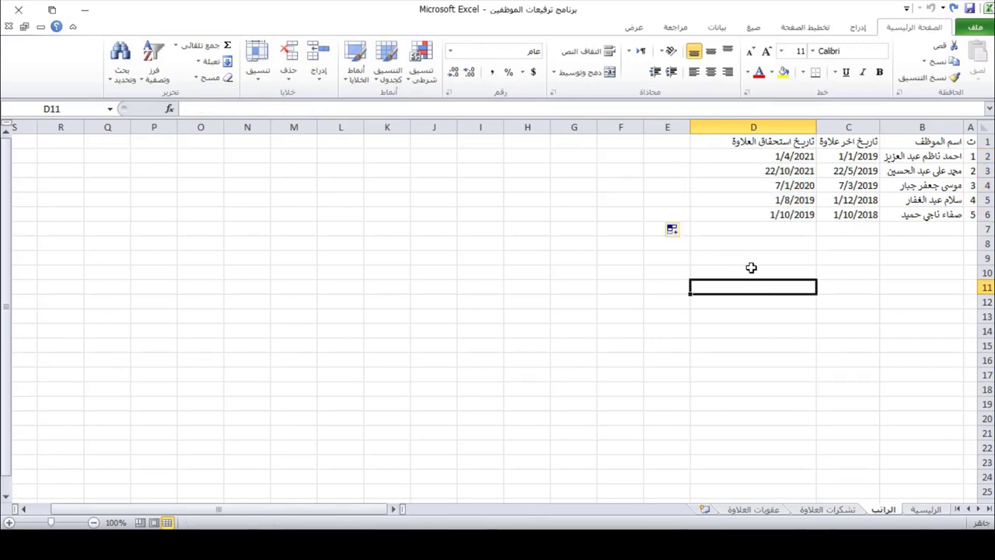
pyautogui.click(869, 157)
pyautogui.click(776, 158)
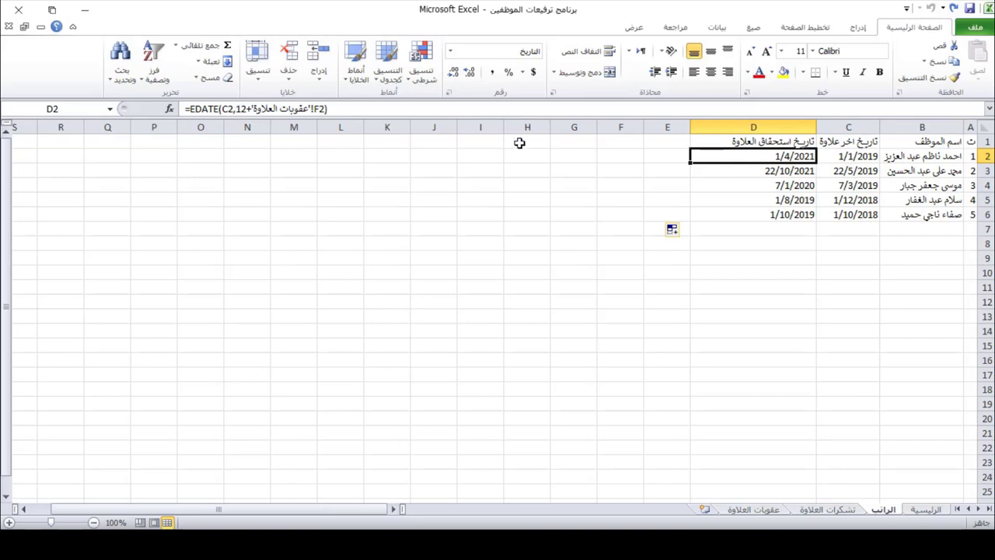
pyautogui.click(658, 156)
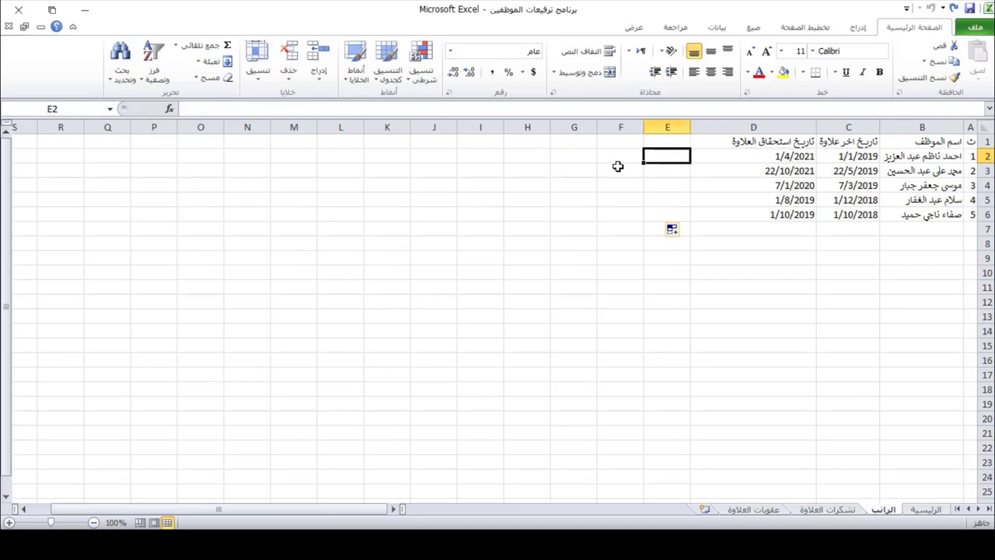
# Enter 1/1/2020 in E2, then view the عقوبات العلاوة and الرئيسية sheets.
pyautogui.write('1/1/')
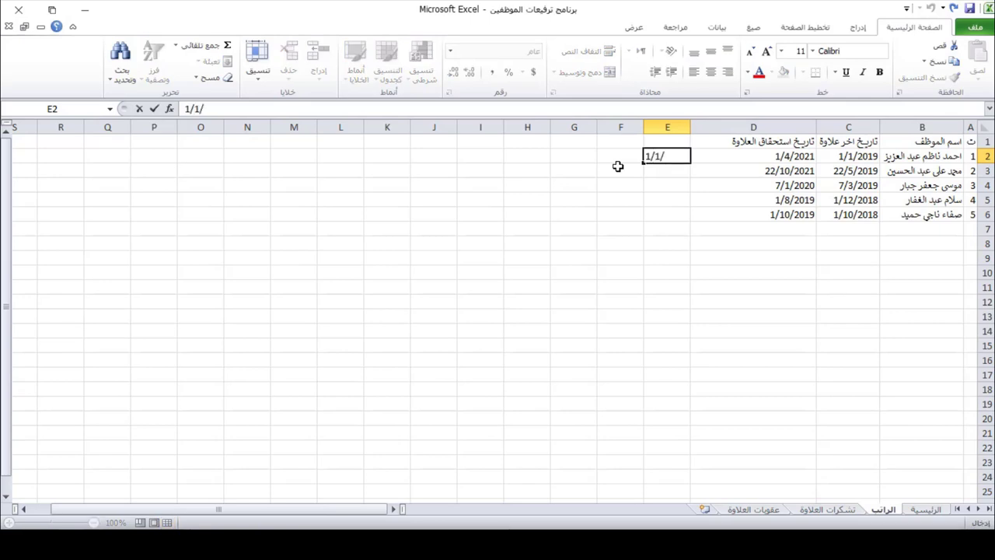
pyautogui.write('2020')
pyautogui.press('Return')
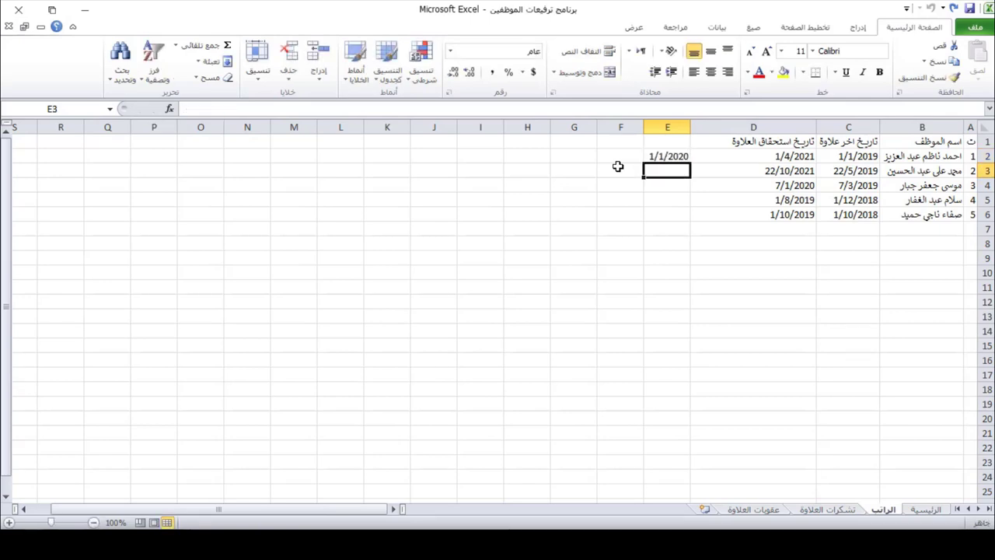
pyautogui.click(681, 158)
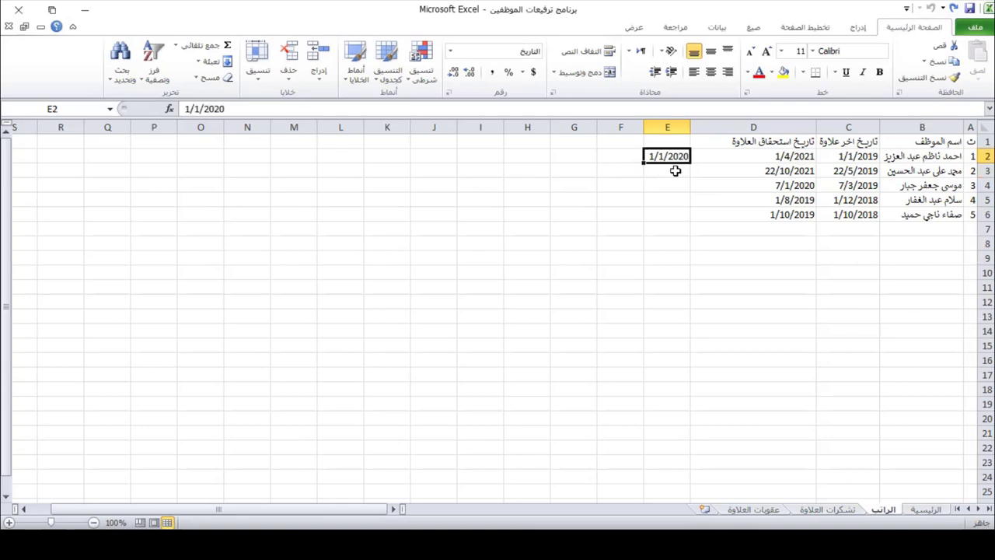
pyautogui.click(766, 511)
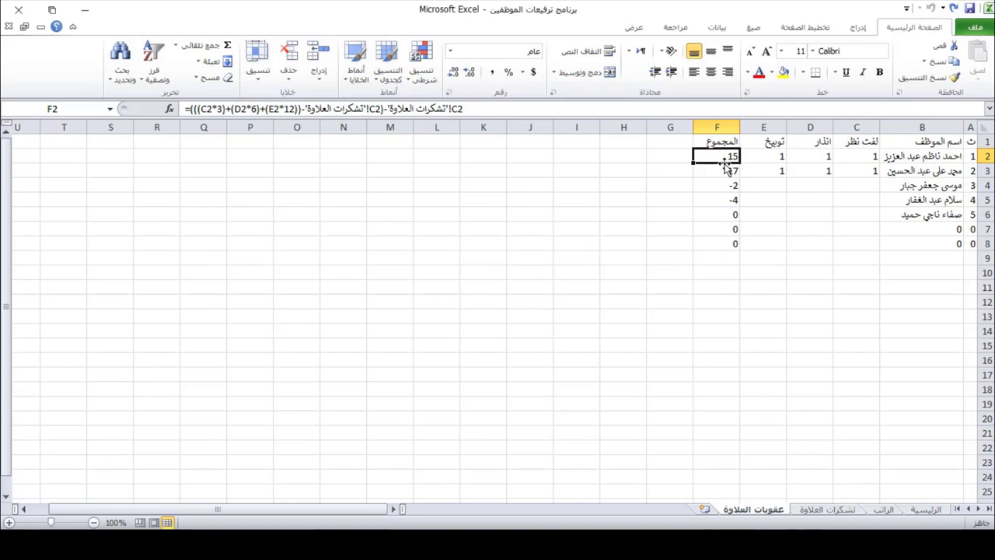
pyautogui.click(906, 509)
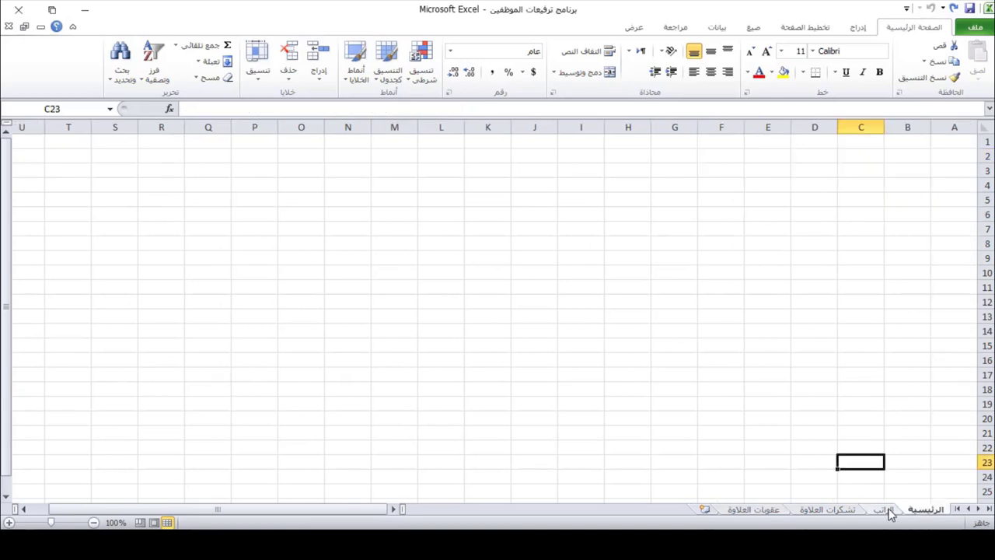
# Back on الراتب, delete the E2 test date and refill D2's EDATE formula down to D6.
pyautogui.click(885, 509)
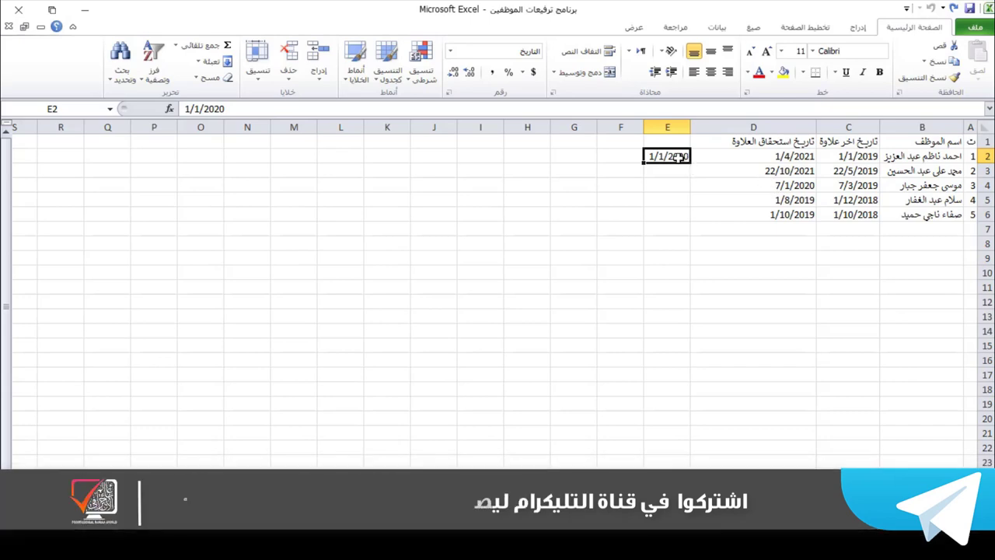
pyautogui.press('Delete')
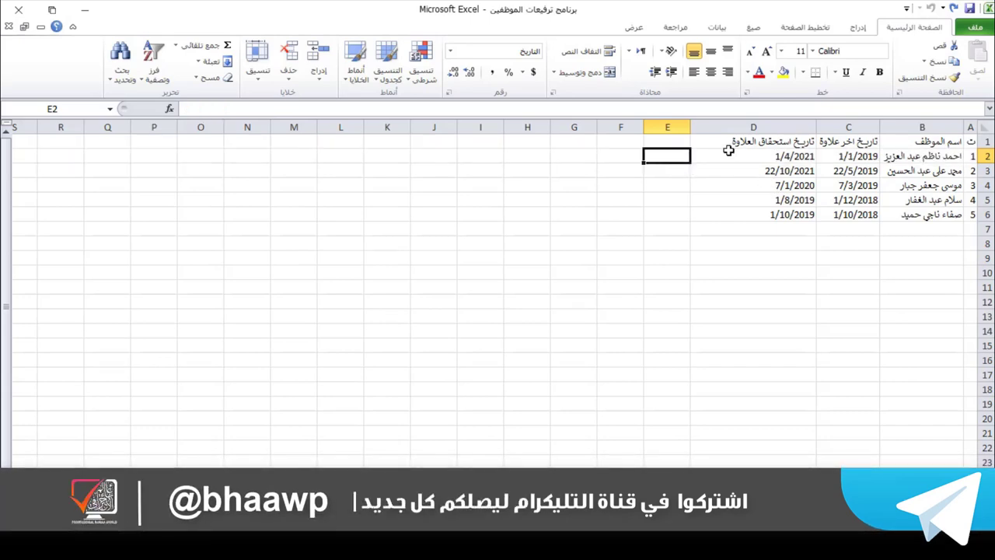
pyautogui.click(702, 162)
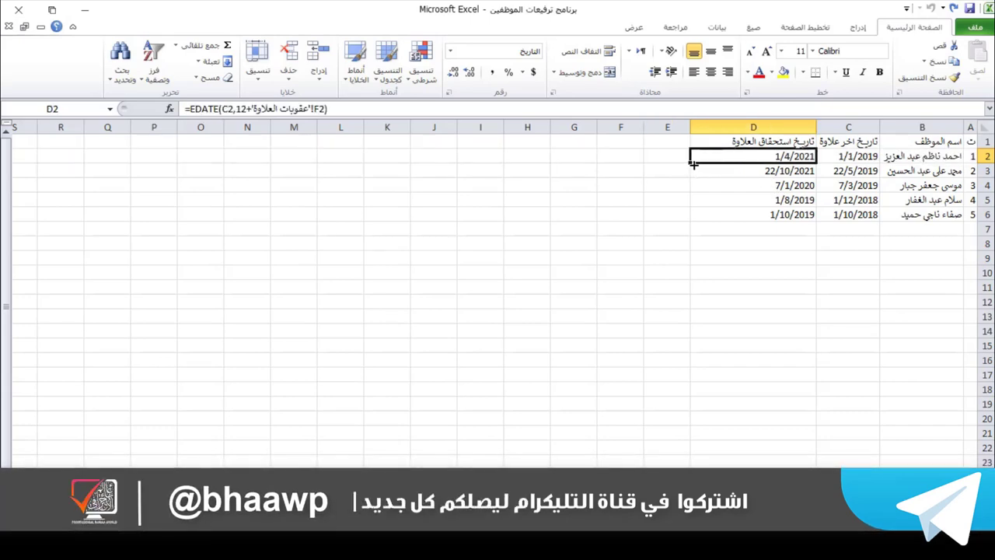
pyautogui.moveTo(694, 163); pyautogui.dragTo(698, 224)
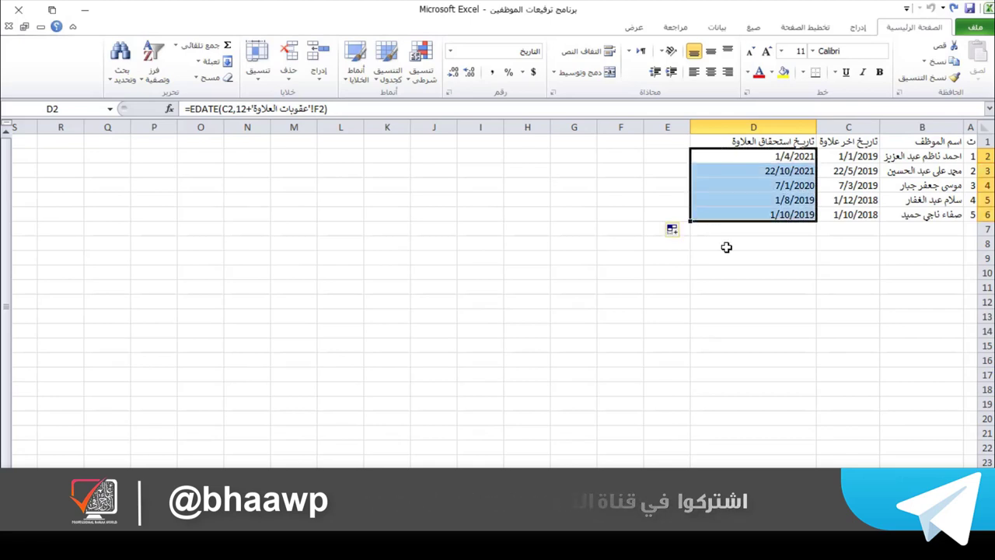
pyautogui.click(783, 155)
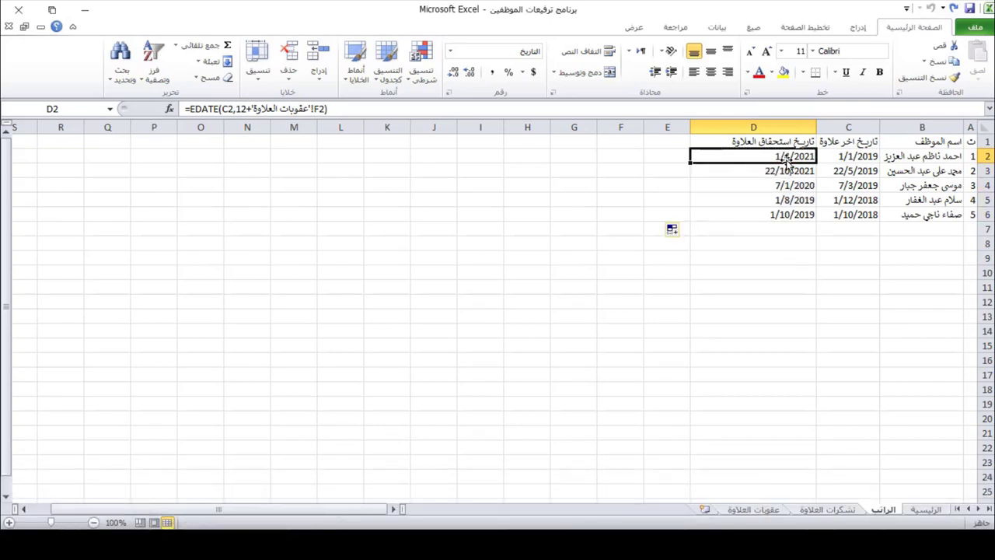